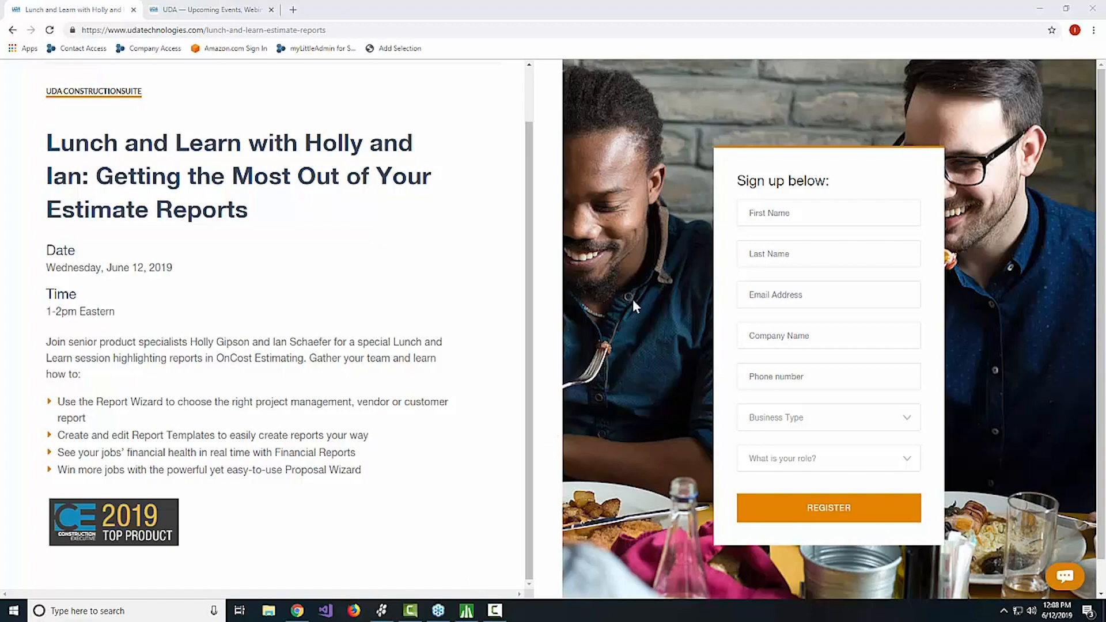
Switch from the browser to ConstructionSuite and look through the Estimating dashboard and the estimate templates.
{"action": "left_click", "coordinate": [1038, 2]}
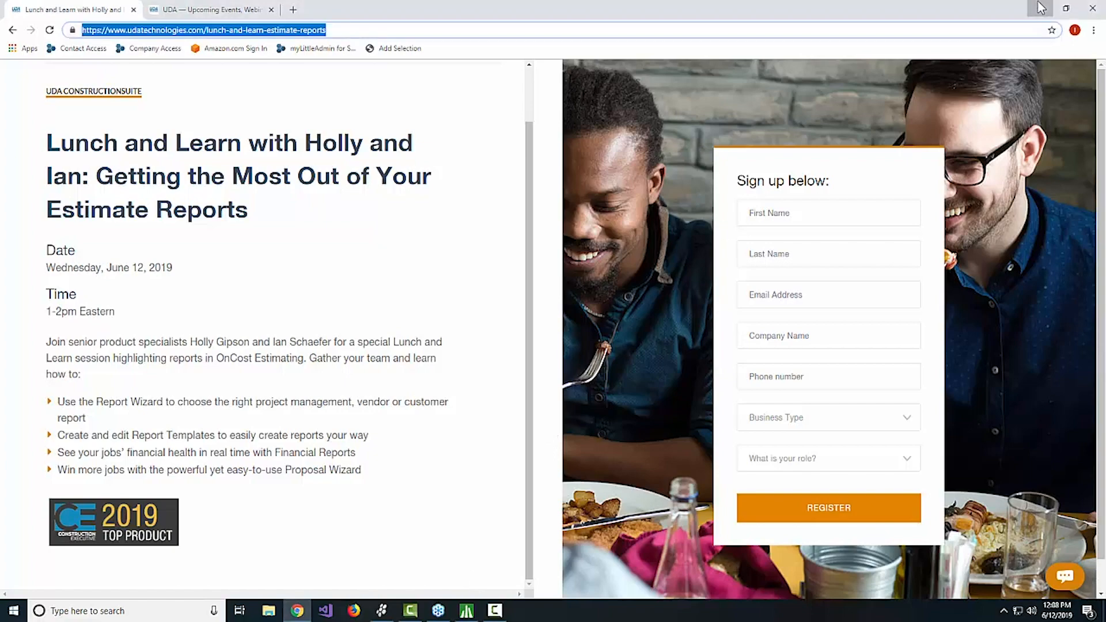
{"action": "left_click", "coordinate": [1039, 7]}
{"action": "left_click", "coordinate": [382, 610]}
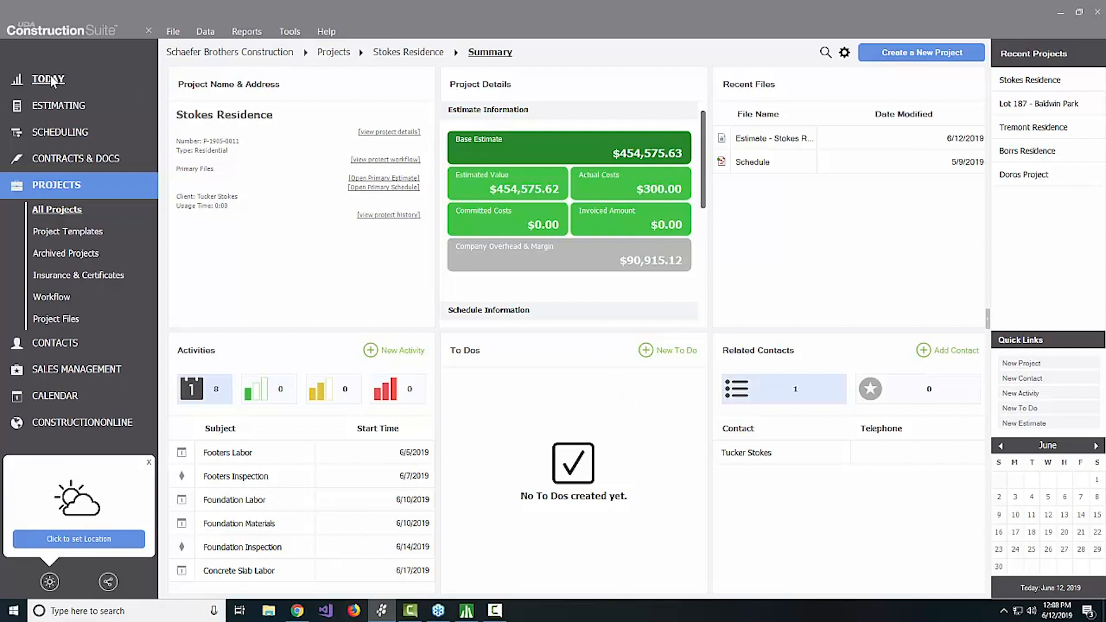
{"action": "left_click", "coordinate": [61, 105]}
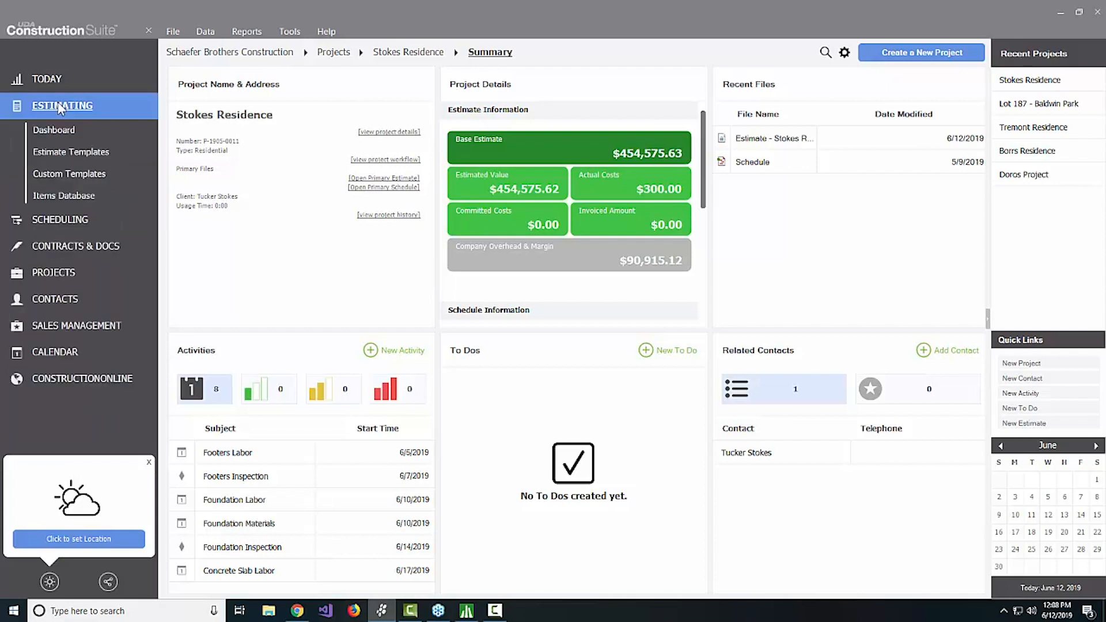
{"action": "left_click", "coordinate": [60, 128]}
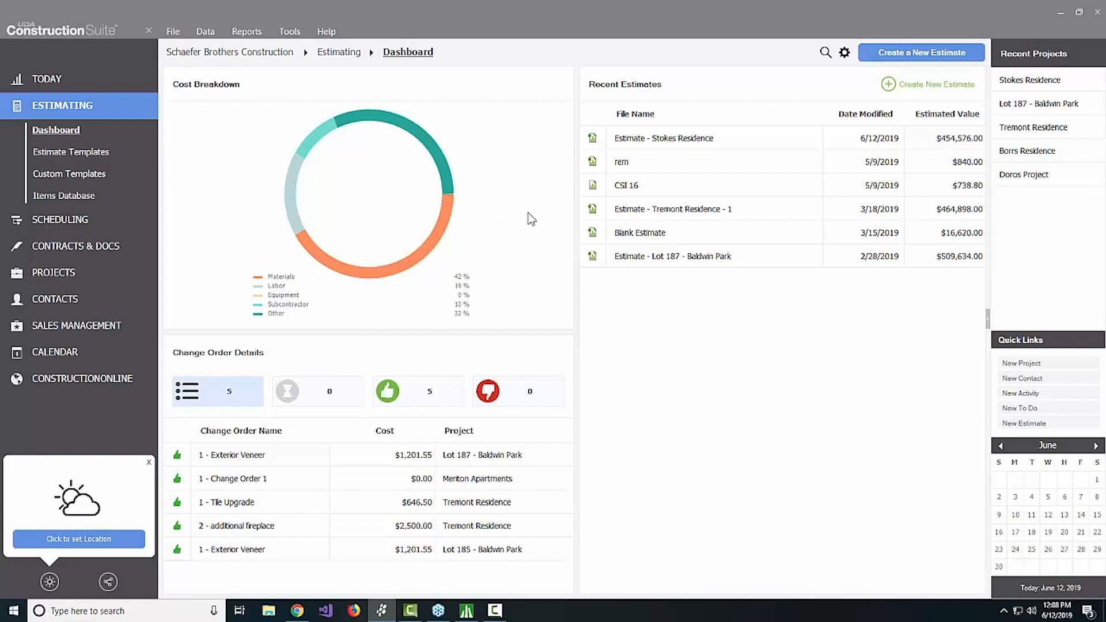
{"action": "left_click", "coordinate": [76, 151]}
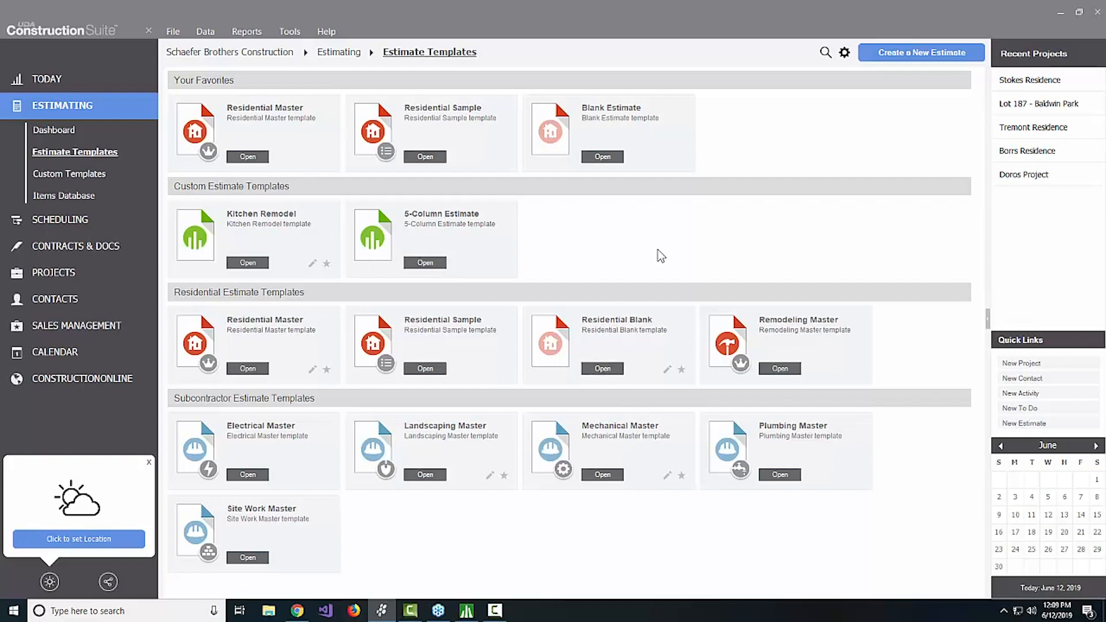
Open the Stokes Residence project summary, switch to its OnCost estimate and review the Project Totals categories.
{"action": "left_click", "coordinate": [1031, 81]}
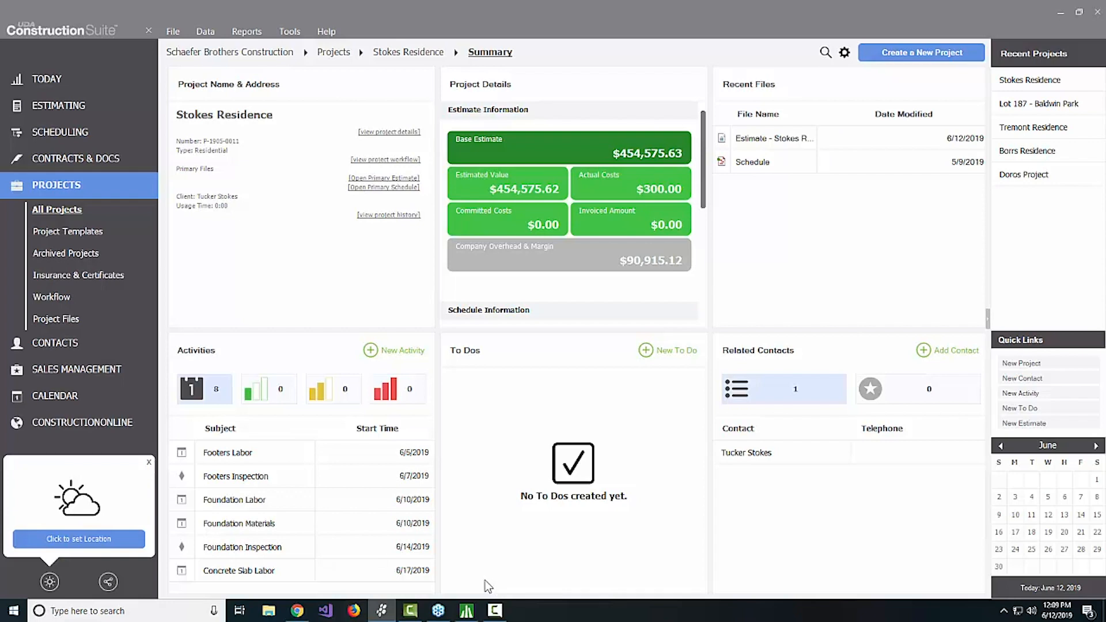
{"action": "left_click", "coordinate": [466, 614]}
{"action": "scroll", "coordinate": [659, 223], "scroll_direction": "up", "scroll_amount": 11}
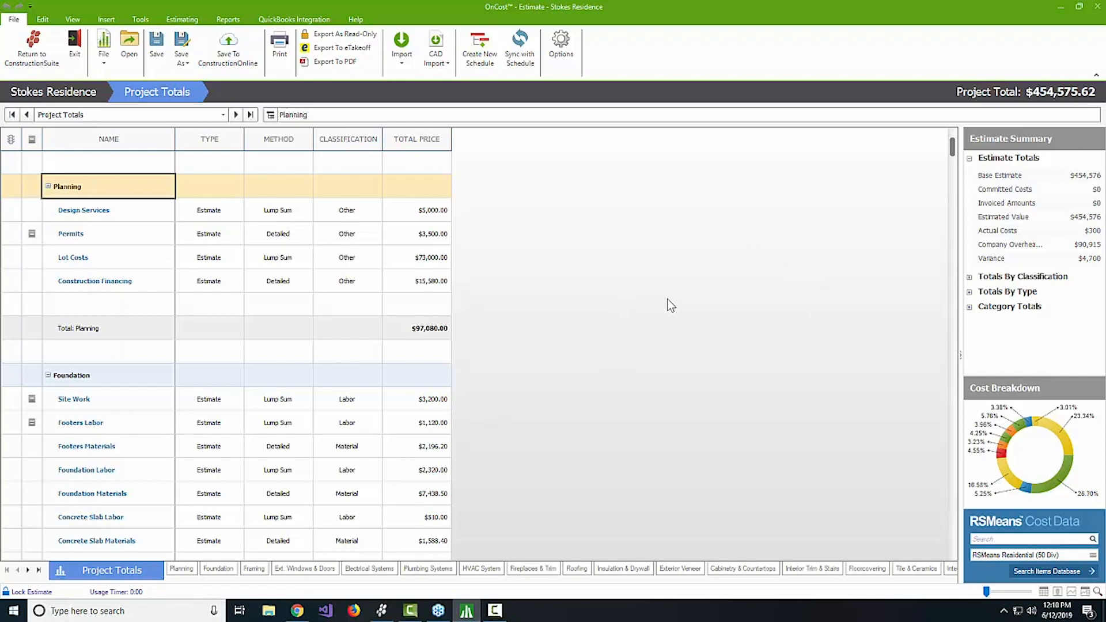
{"action": "scroll", "coordinate": [671, 305], "scroll_direction": "down", "scroll_amount": 7}
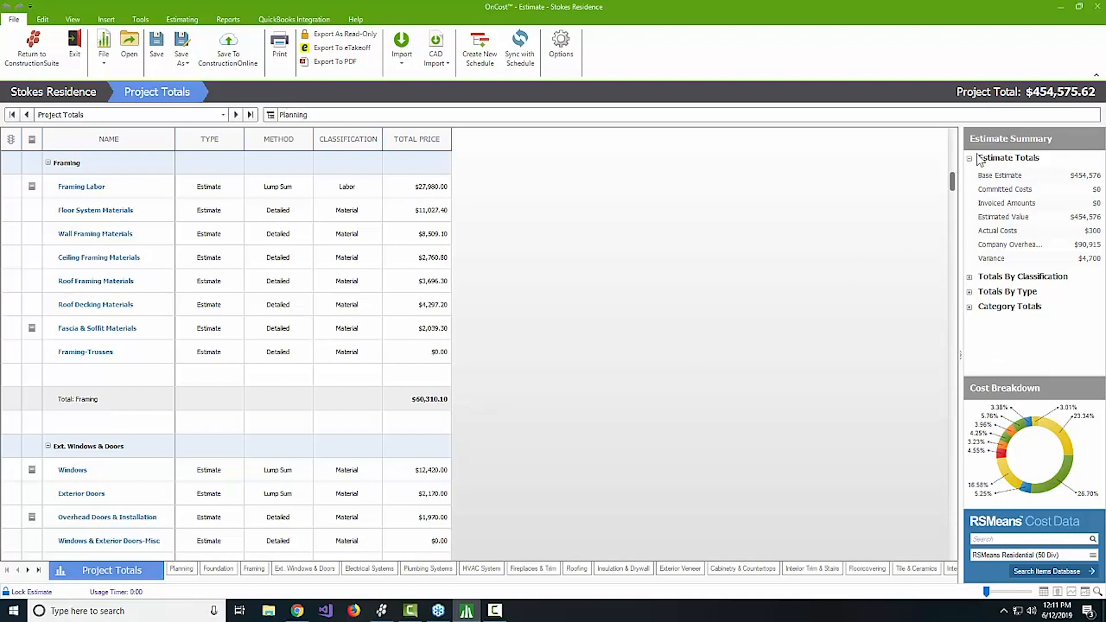
Examine the estimate summary's totals by classification, type and category, along with the overall estimate totals and cost breakdown.
{"action": "left_click", "coordinate": [969, 279]}
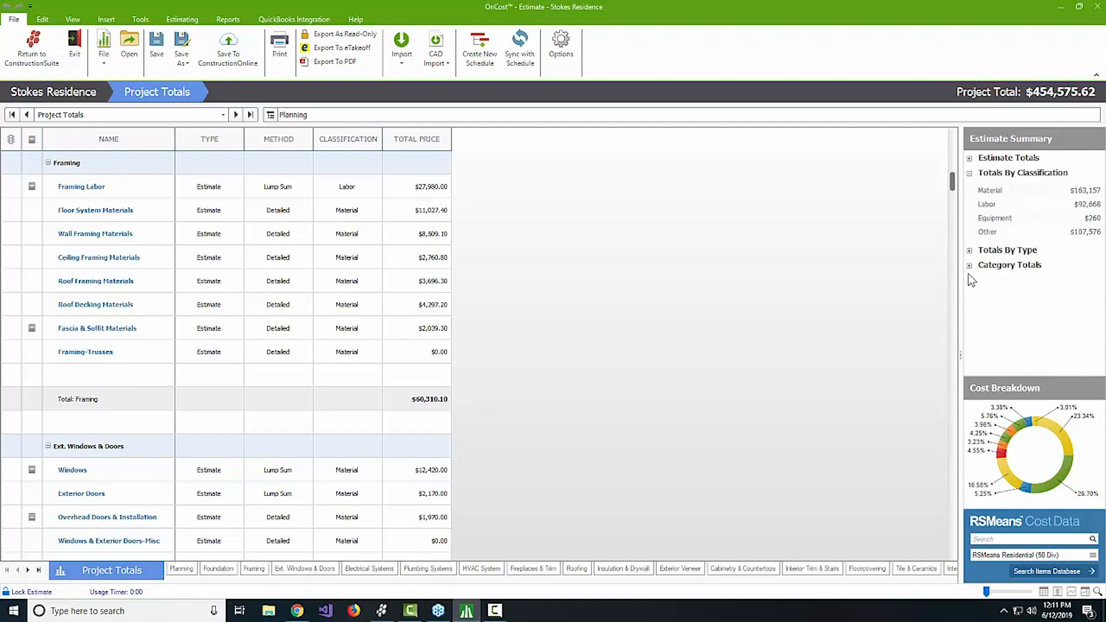
{"action": "left_click", "coordinate": [969, 252]}
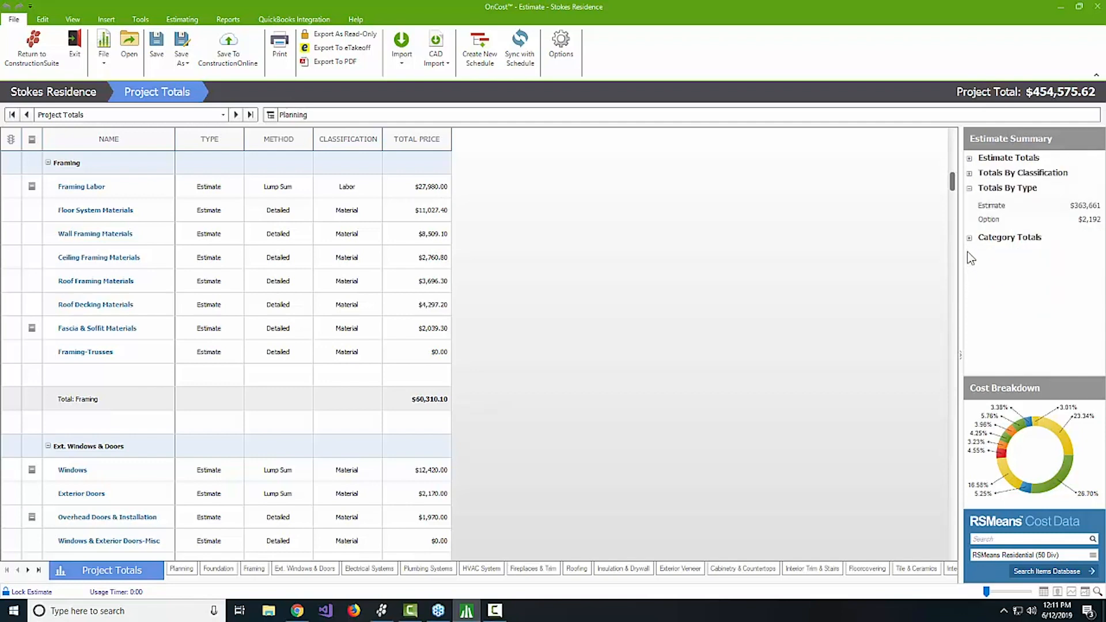
{"action": "left_click", "coordinate": [969, 238]}
{"action": "scroll", "coordinate": [1042, 267], "scroll_direction": "down", "scroll_amount": 2}
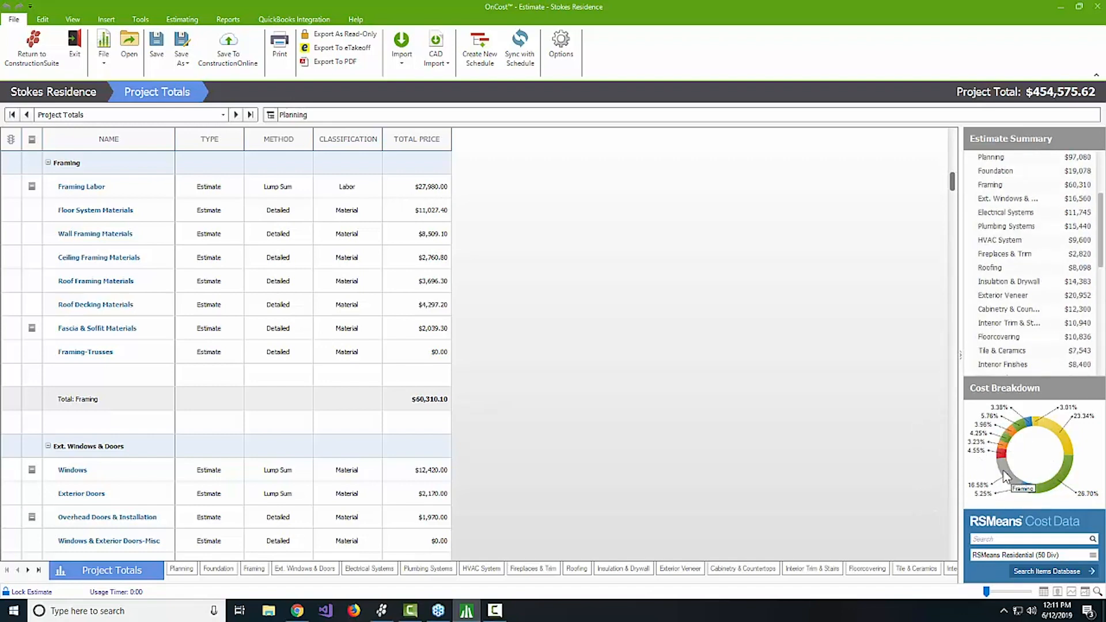
{"action": "mouse_move", "coordinate": [1028, 492]}
{"action": "scroll", "coordinate": [1048, 253], "scroll_direction": "up", "scroll_amount": 2}
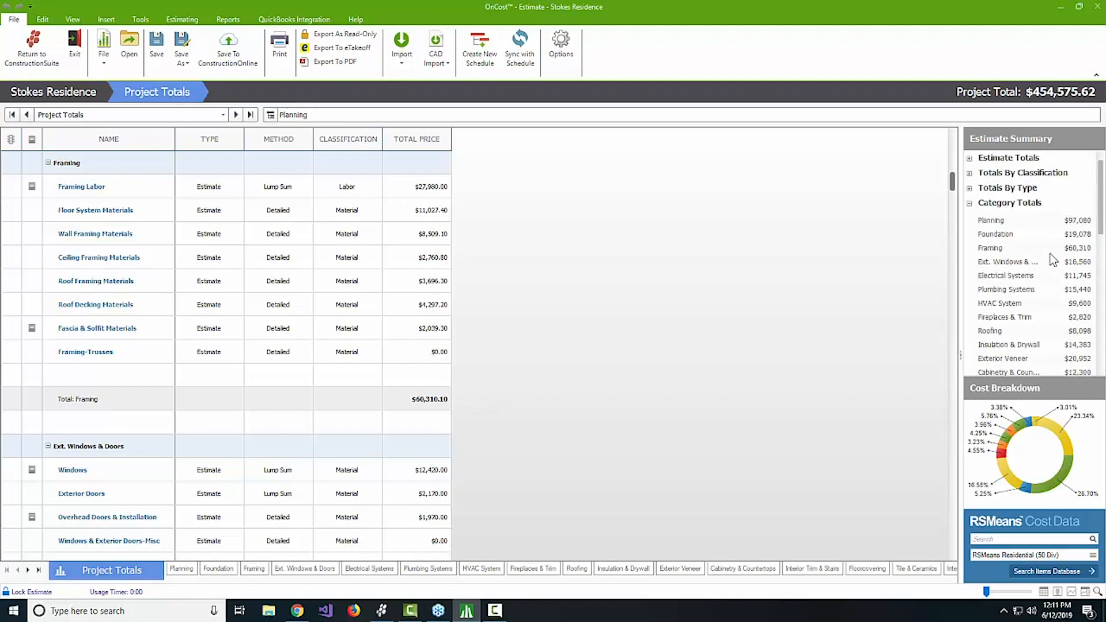
{"action": "left_click", "coordinate": [969, 159]}
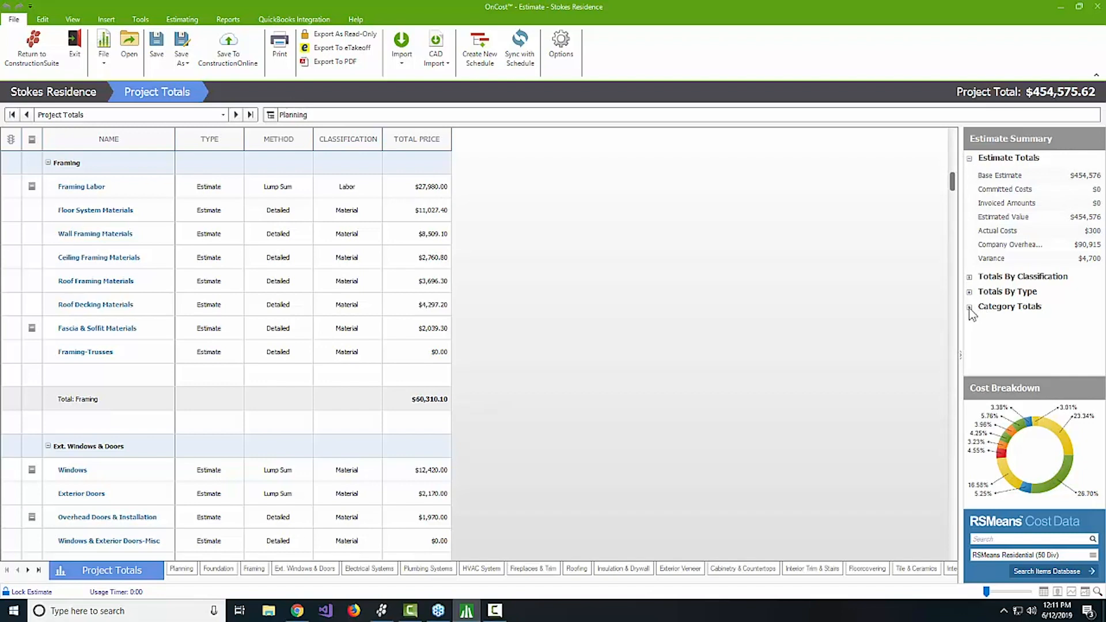
{"action": "left_click", "coordinate": [970, 277]}
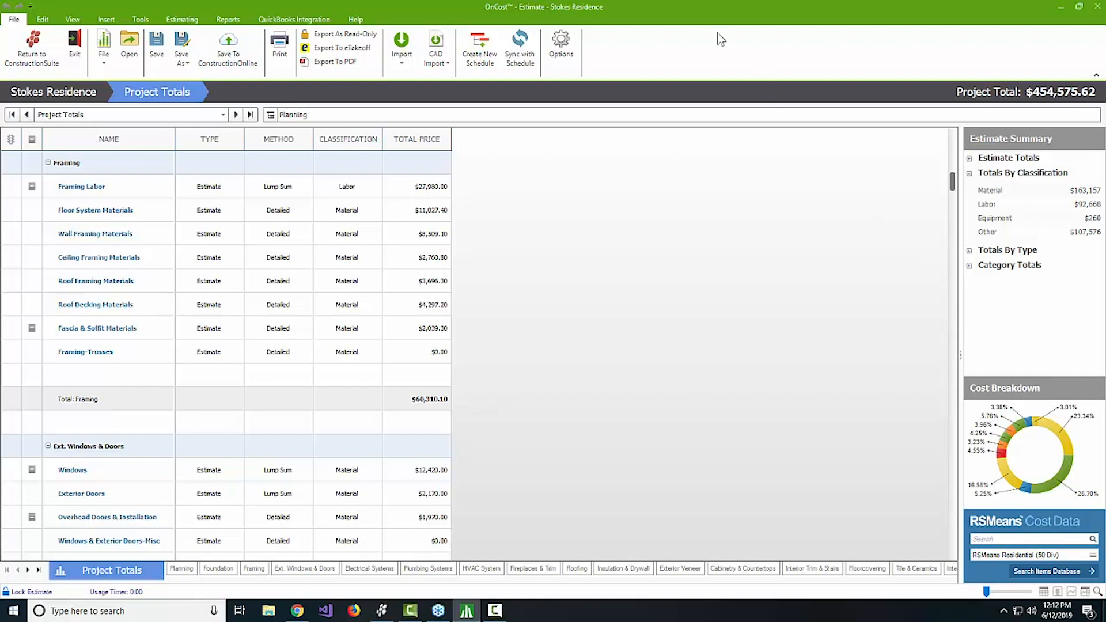
Save the estimate and start a new proposal from it with the Proposal Wizard's Residential Template.
{"action": "left_click", "coordinate": [157, 58]}
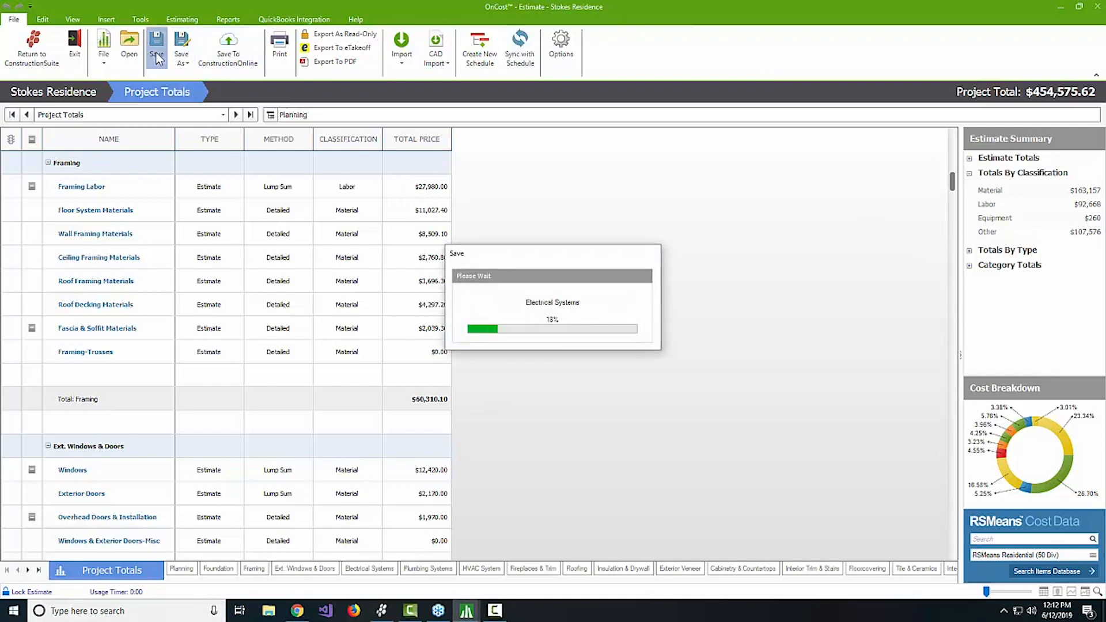
{"action": "left_click", "coordinate": [223, 21]}
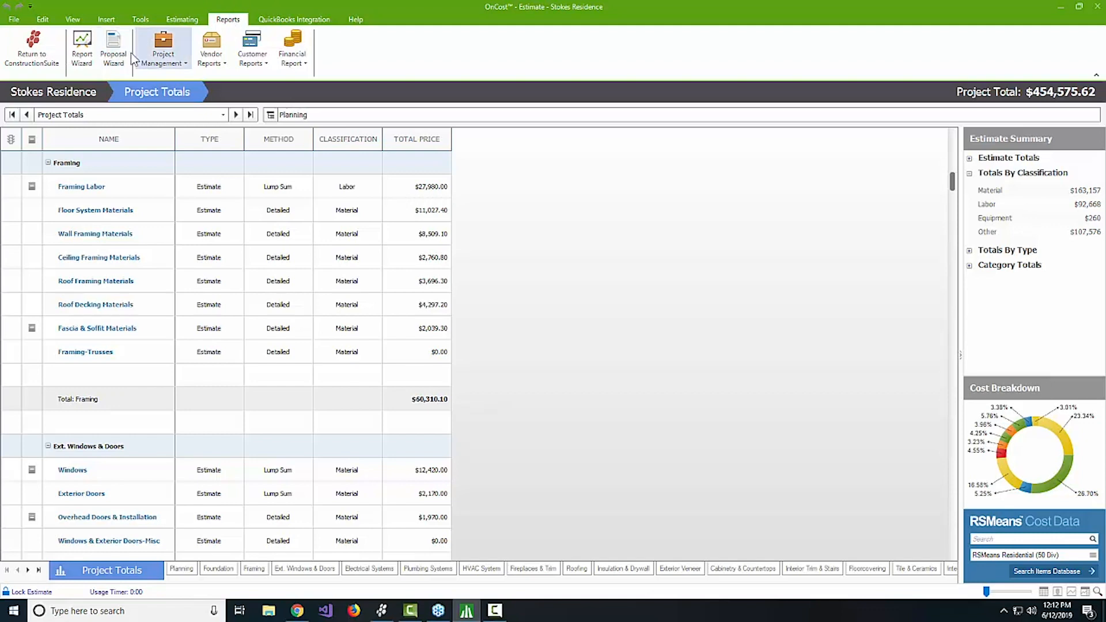
{"action": "left_click", "coordinate": [114, 55]}
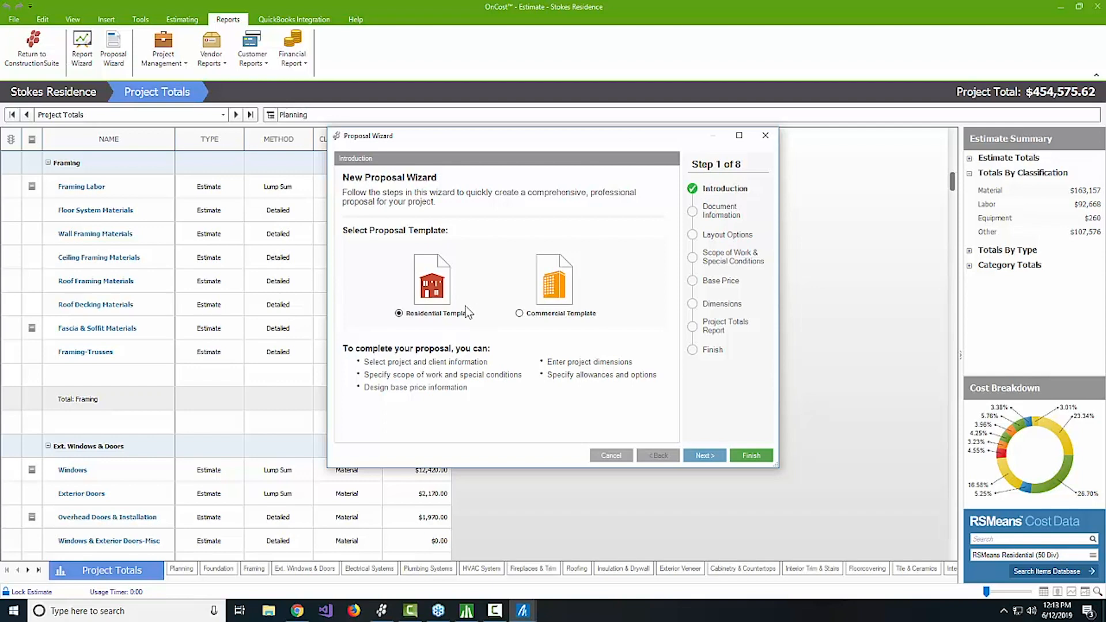
{"action": "left_click", "coordinate": [698, 464]}
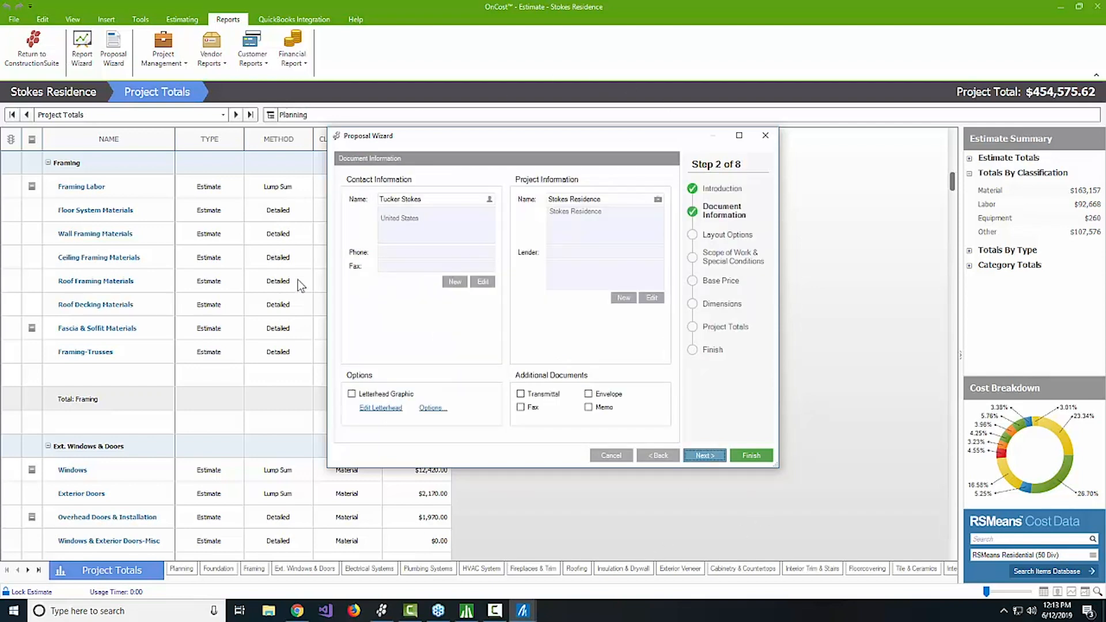
Accept the proposal's contact and project information and use layout Option 1.
{"action": "left_click", "coordinate": [707, 457]}
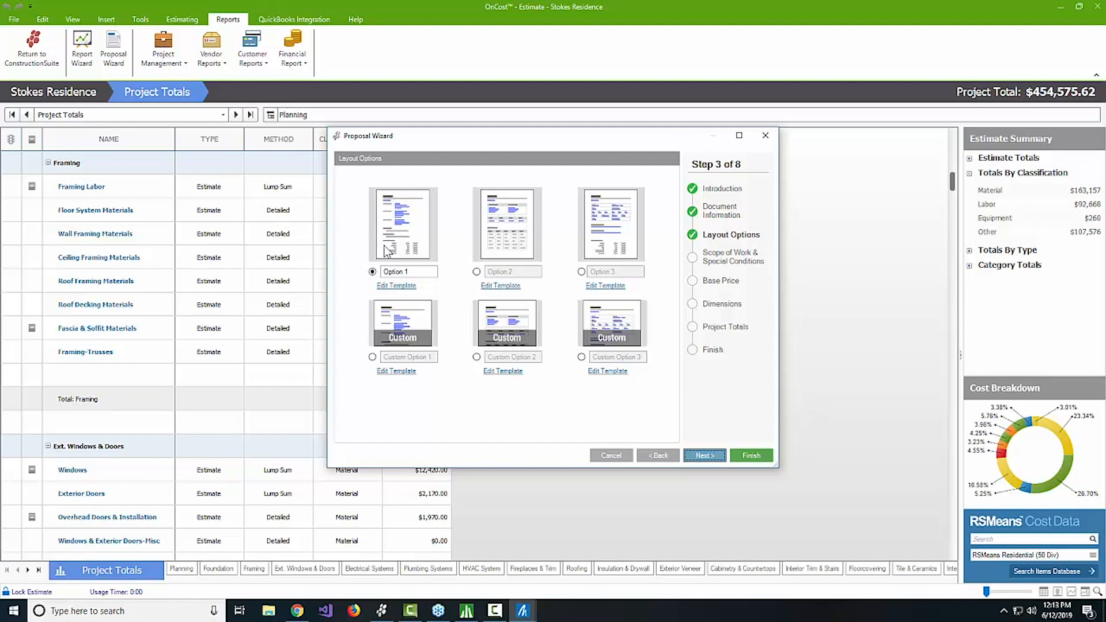
{"action": "mouse_move", "coordinate": [385, 252]}
{"action": "left_click", "coordinate": [420, 278]}
{"action": "left_click", "coordinate": [705, 456]}
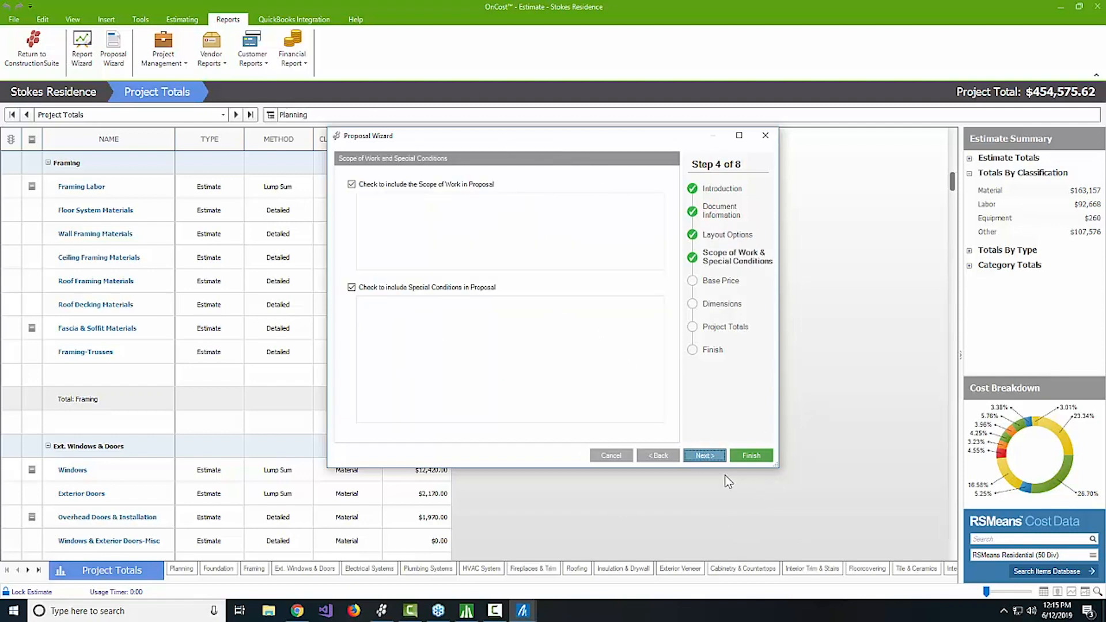
Enter "Franklin Modal Home, with outdoor patio/no driveway" as the scope of work and accept the default base price and dimensions settings.
{"action": "left_click", "coordinate": [526, 252]}
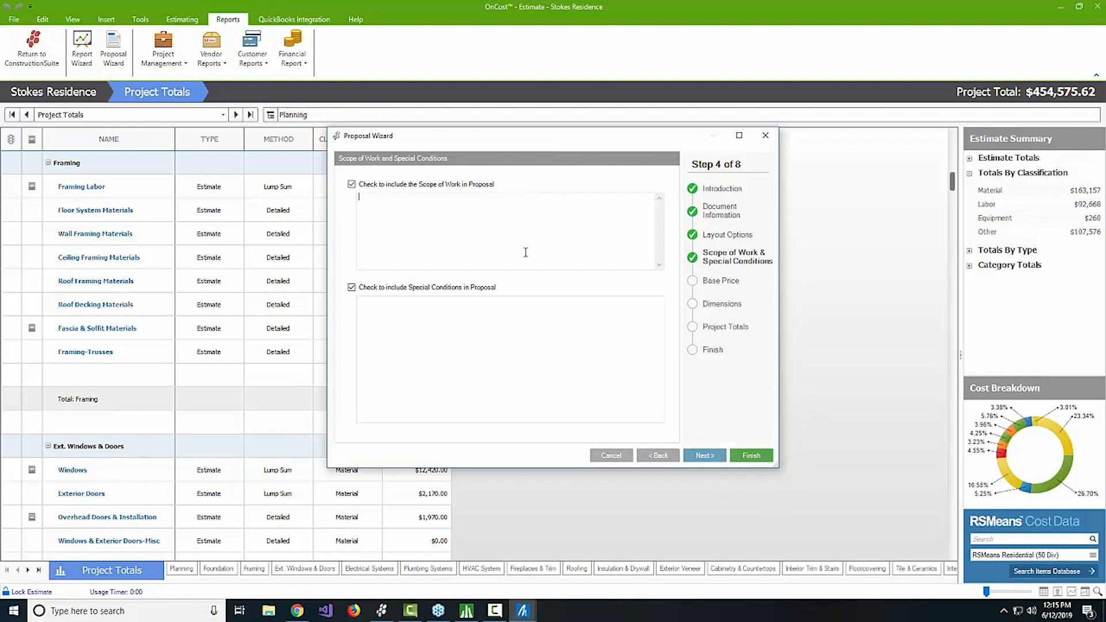
{"action": "type", "text": "Franklin Modal Home, with outdoor patio/no driveway"}
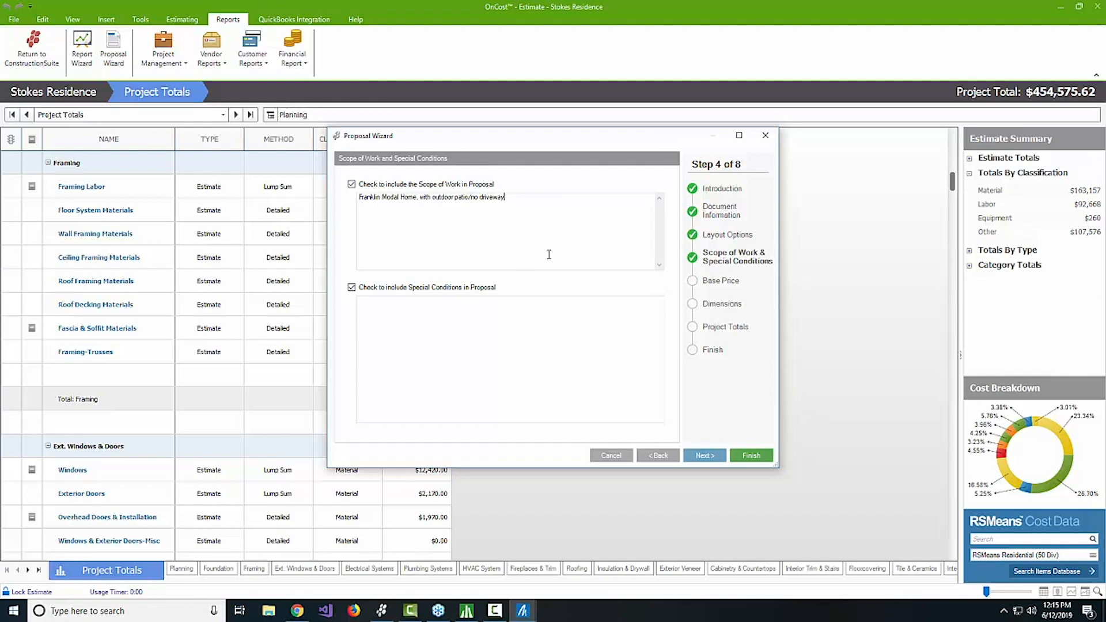
{"action": "left_click", "coordinate": [705, 455]}
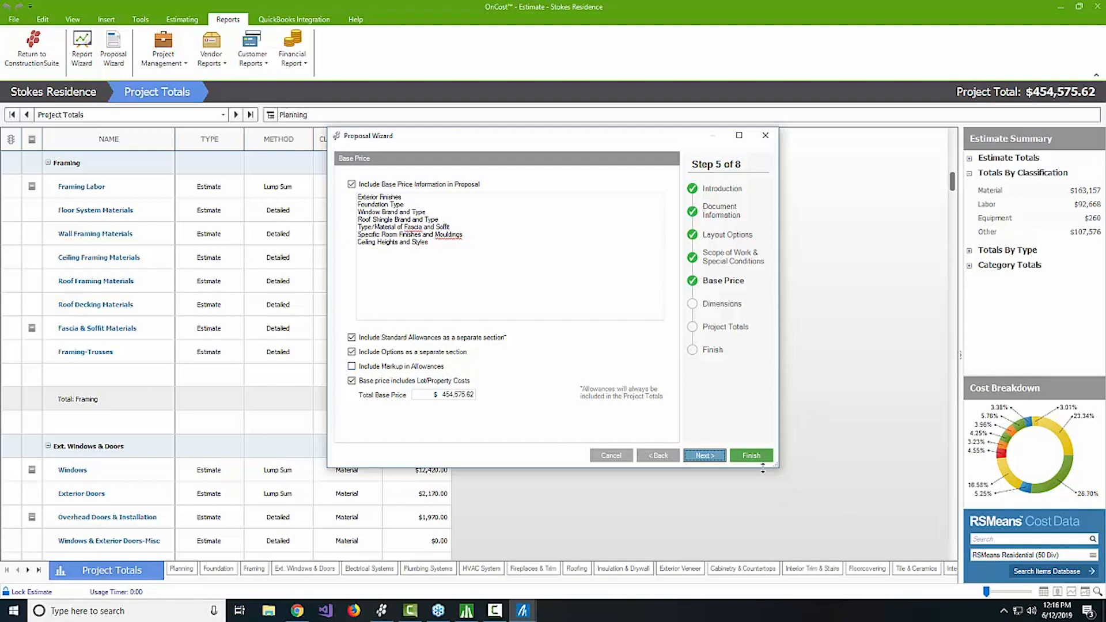
{"action": "left_click", "coordinate": [703, 456]}
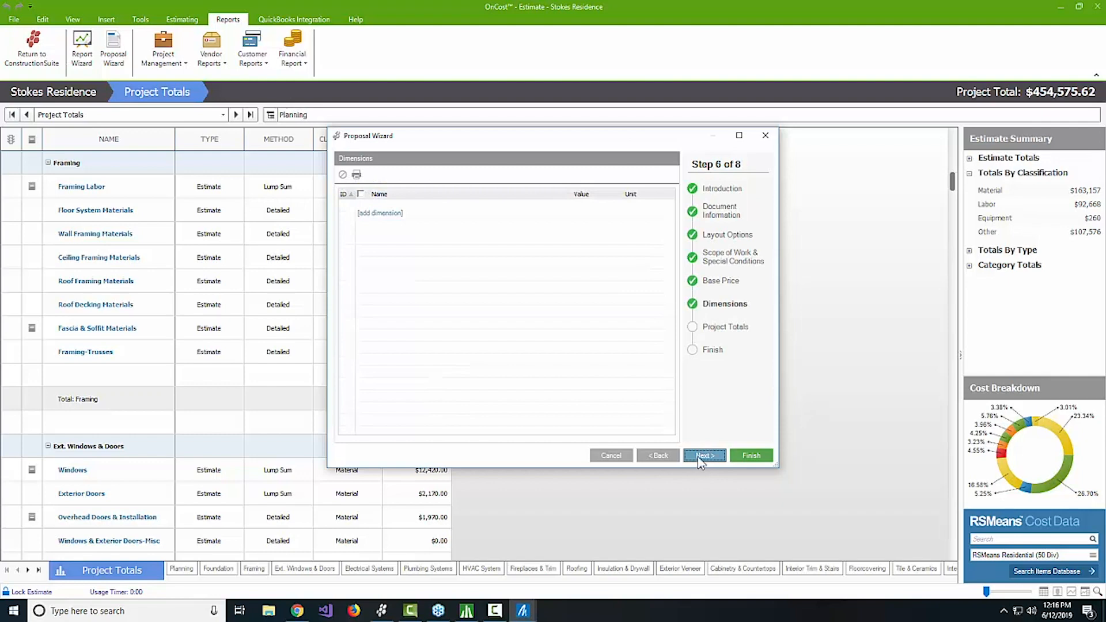
{"action": "left_click", "coordinate": [703, 456]}
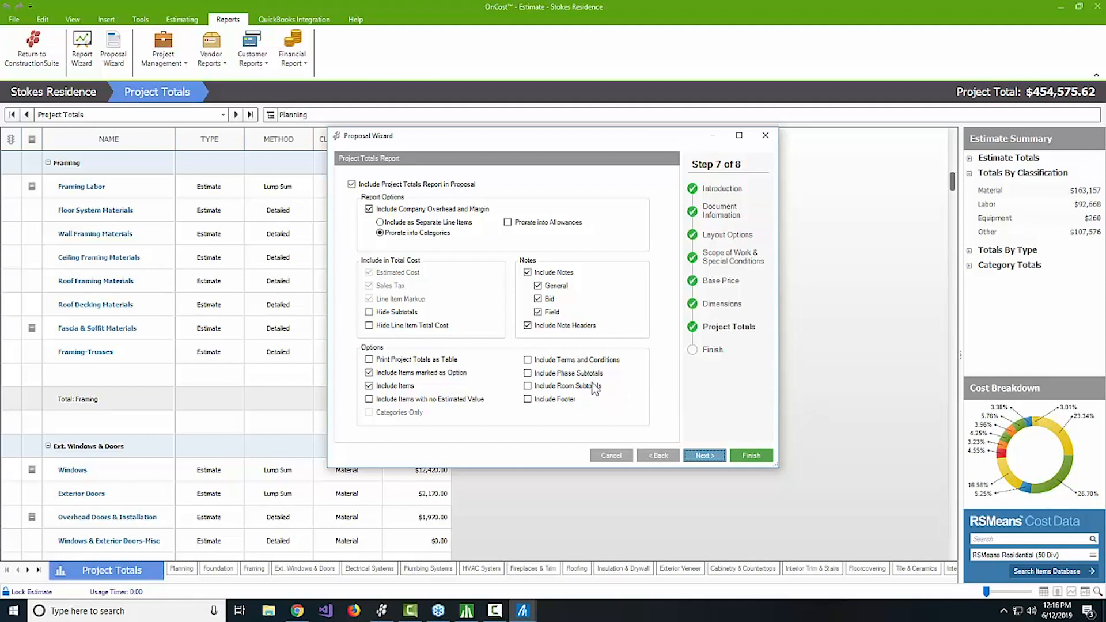
Exclude items and items marked as option from the project totals report, keeping company overhead and margin prorated into categories.
{"action": "left_click", "coordinate": [395, 387]}
{"action": "left_click", "coordinate": [393, 373]}
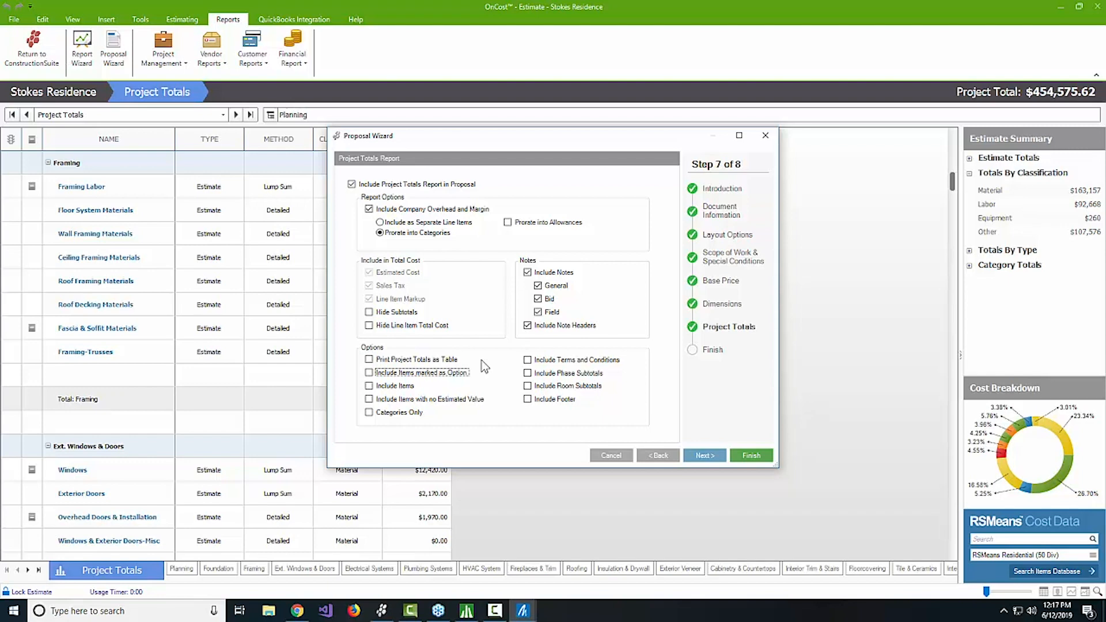
{"action": "left_click", "coordinate": [418, 222]}
{"action": "left_click", "coordinate": [417, 233]}
Hide the line item total cost in the project totals report and generate the proposal document.
{"action": "left_click_drag", "start_coordinate": [478, 134], "coordinate": [642, 125]}
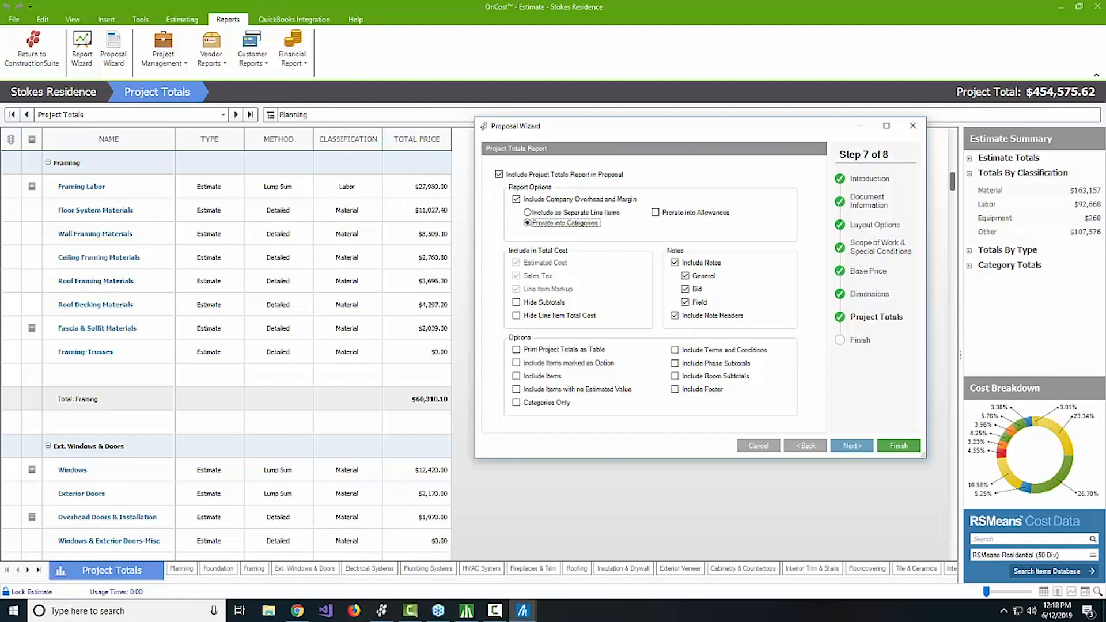
{"action": "left_click", "coordinate": [528, 224]}
{"action": "left_click", "coordinate": [519, 316]}
{"action": "left_click", "coordinate": [895, 443]}
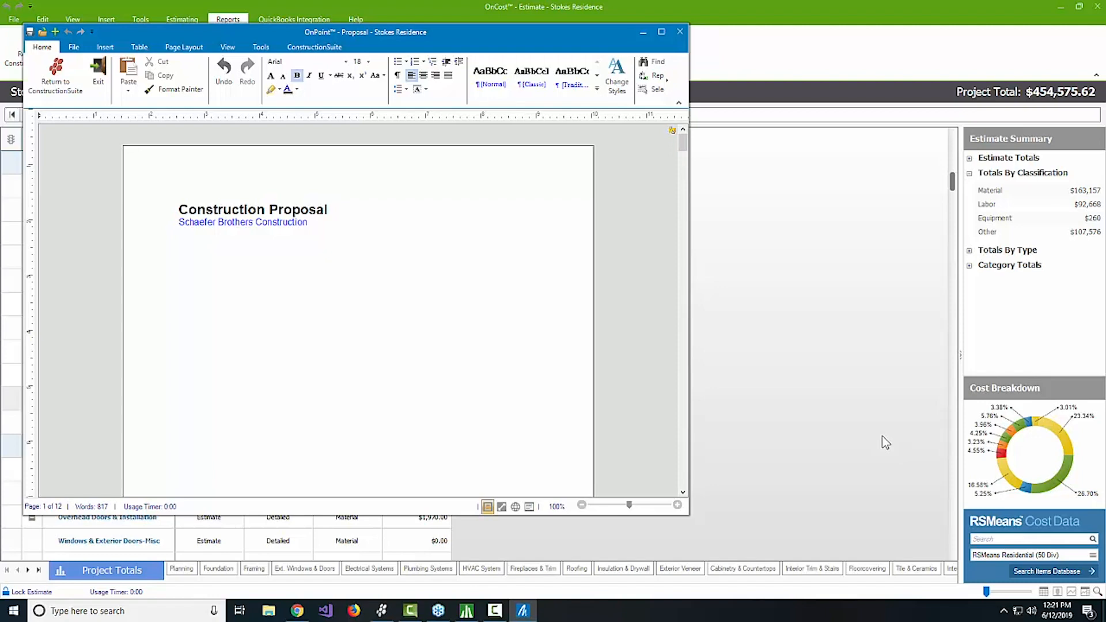
Add the company letterhead to the proposal's cover page.
{"action": "left_click", "coordinate": [288, 309]}
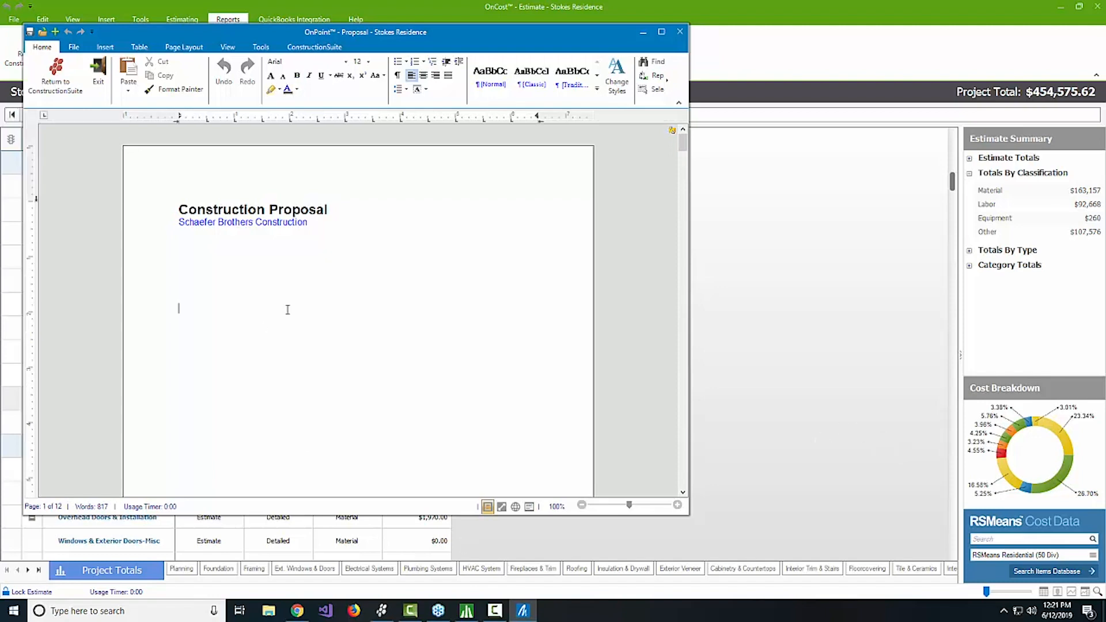
{"action": "left_click", "coordinate": [104, 46]}
{"action": "left_click", "coordinate": [111, 80]}
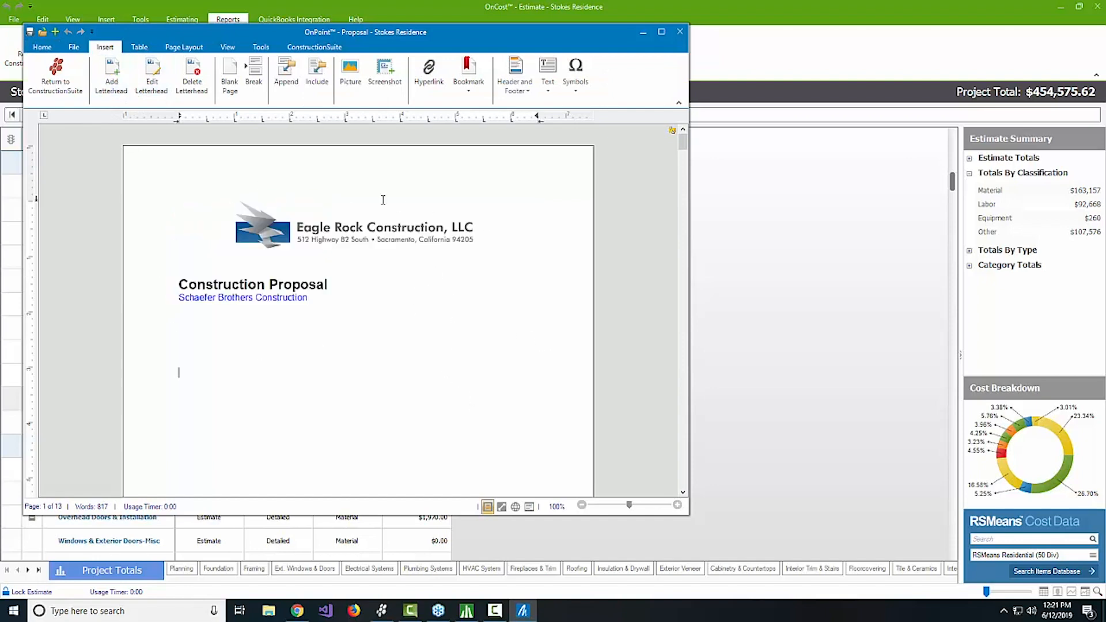
Review the generated proposal from its cover page through the scope of work, base price, optional additions and start of the project totals.
{"action": "scroll", "coordinate": [384, 282], "scroll_direction": "down", "scroll_amount": 3}
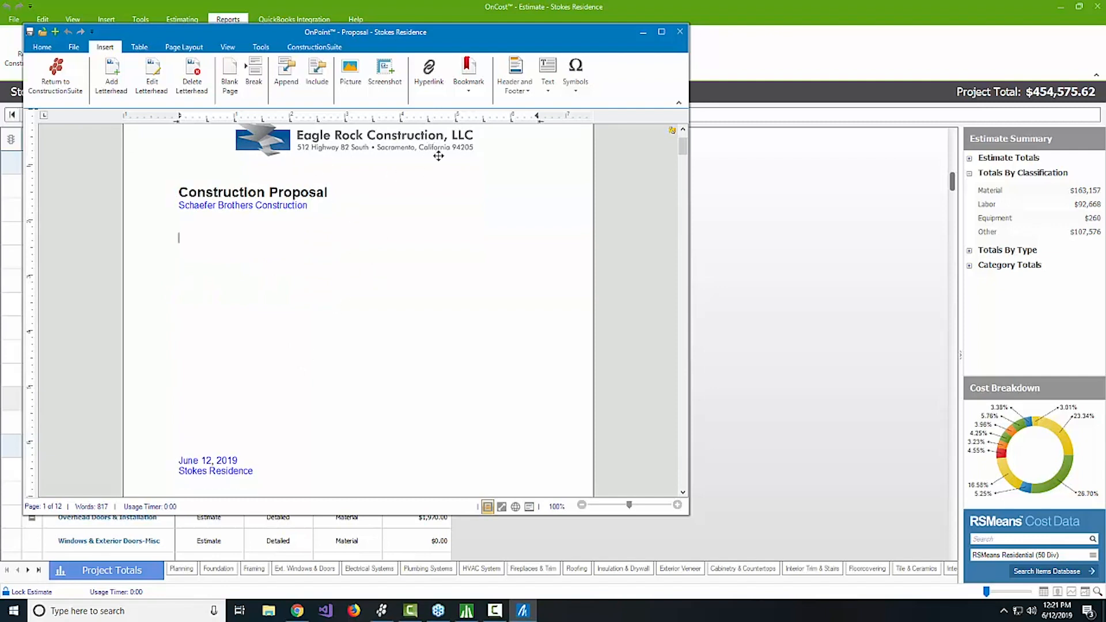
{"action": "scroll", "coordinate": [484, 266], "scroll_direction": "down", "scroll_amount": 6}
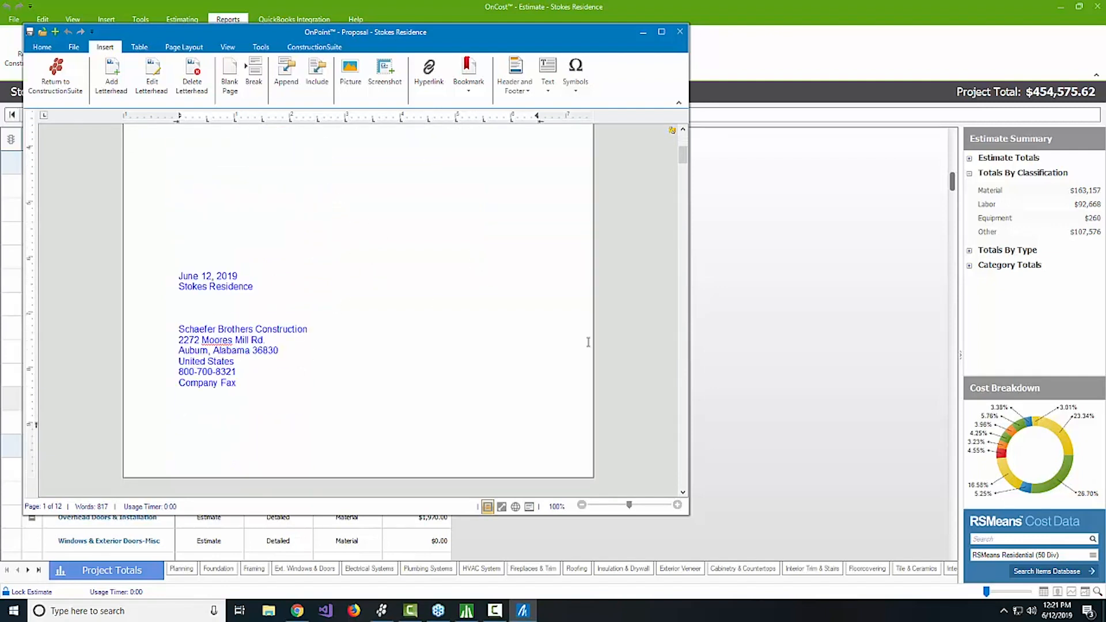
{"action": "scroll", "coordinate": [543, 366], "scroll_direction": "down", "scroll_amount": 8}
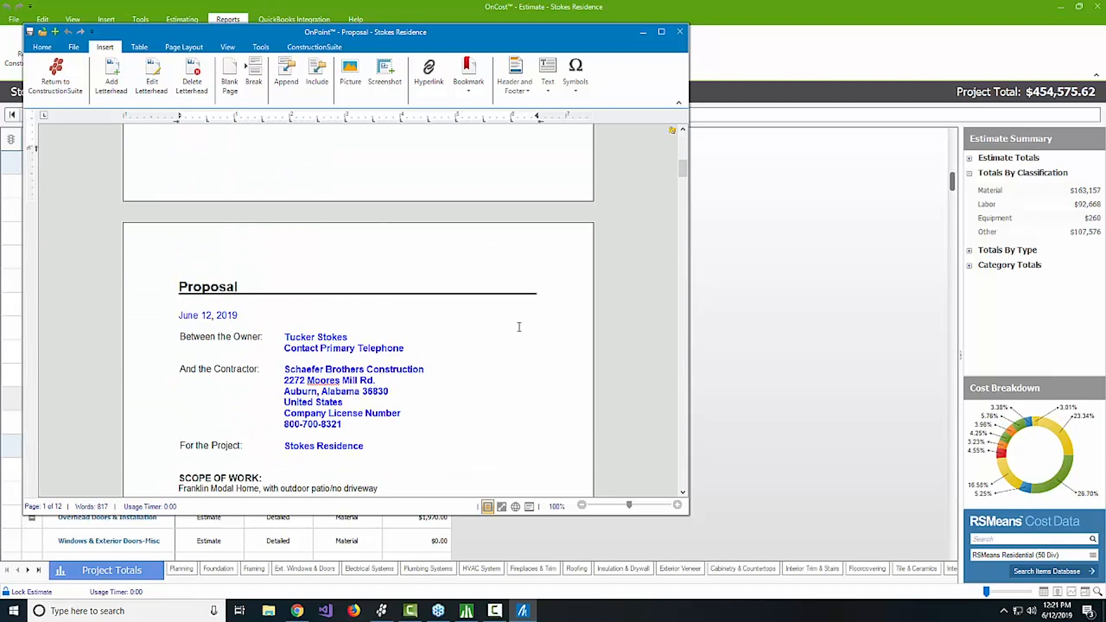
{"action": "scroll", "coordinate": [518, 327], "scroll_direction": "down", "scroll_amount": 6}
{"action": "scroll", "coordinate": [534, 330], "scroll_direction": "down", "scroll_amount": 3}
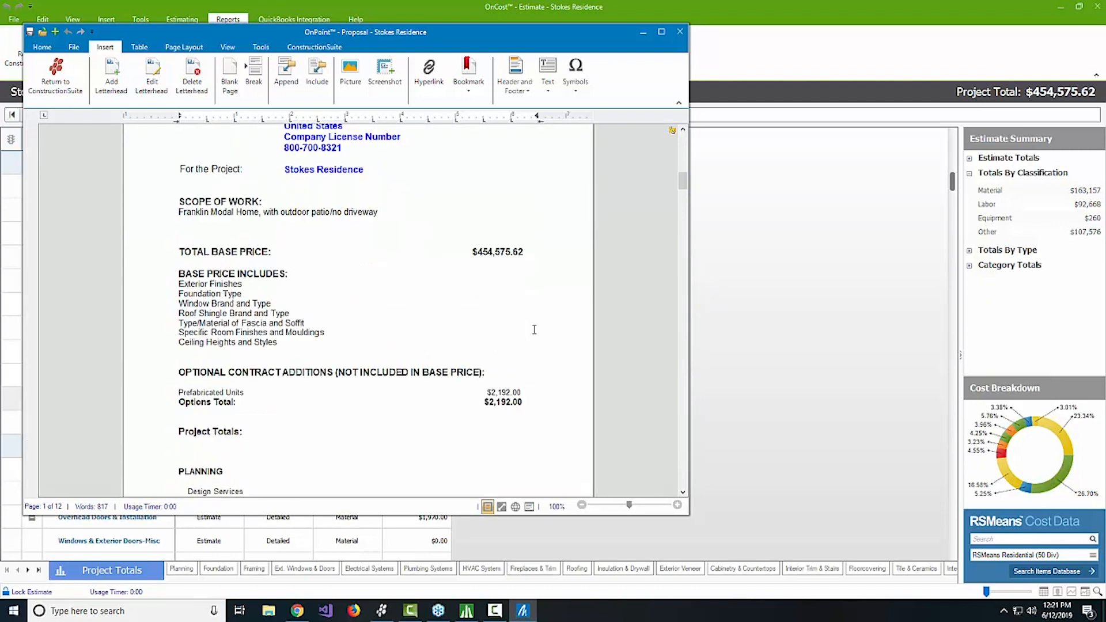
{"action": "scroll", "coordinate": [534, 330], "scroll_direction": "down", "scroll_amount": 2}
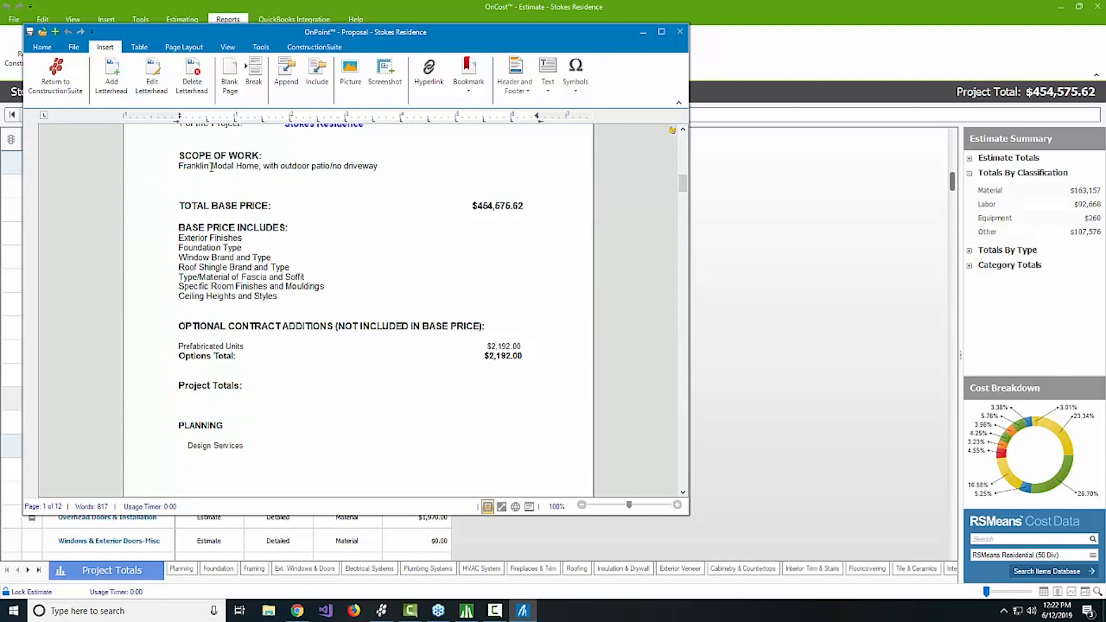
Correct the misspelled word "Modal" to "Model" in the proposal's scope of work description.
{"action": "left_click", "coordinate": [232, 168]}
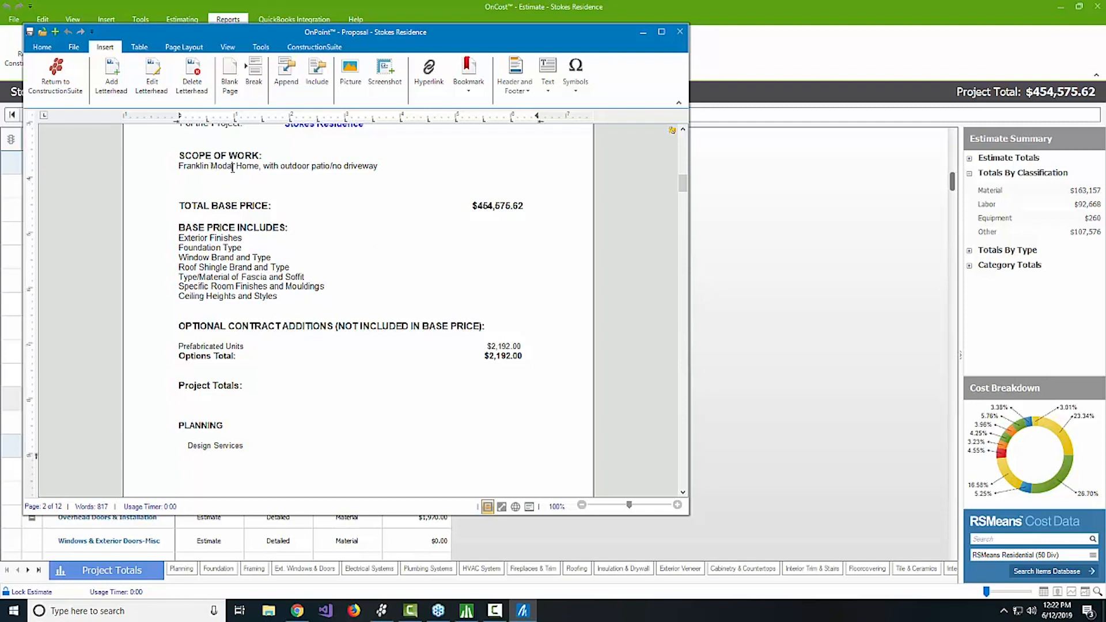
{"action": "key", "text": "BackSpace"}
{"action": "type", "text": "e"}
{"action": "key", "text": "BackSpace"}
{"action": "key", "text": "BackSpace"}
{"action": "left_click_drag", "start_coordinate": [236, 166], "coordinate": [243, 166]}
{"action": "key", "text": "Left"}
{"action": "key", "text": "BackSpace"}
{"action": "key", "text": "BackSpace"}
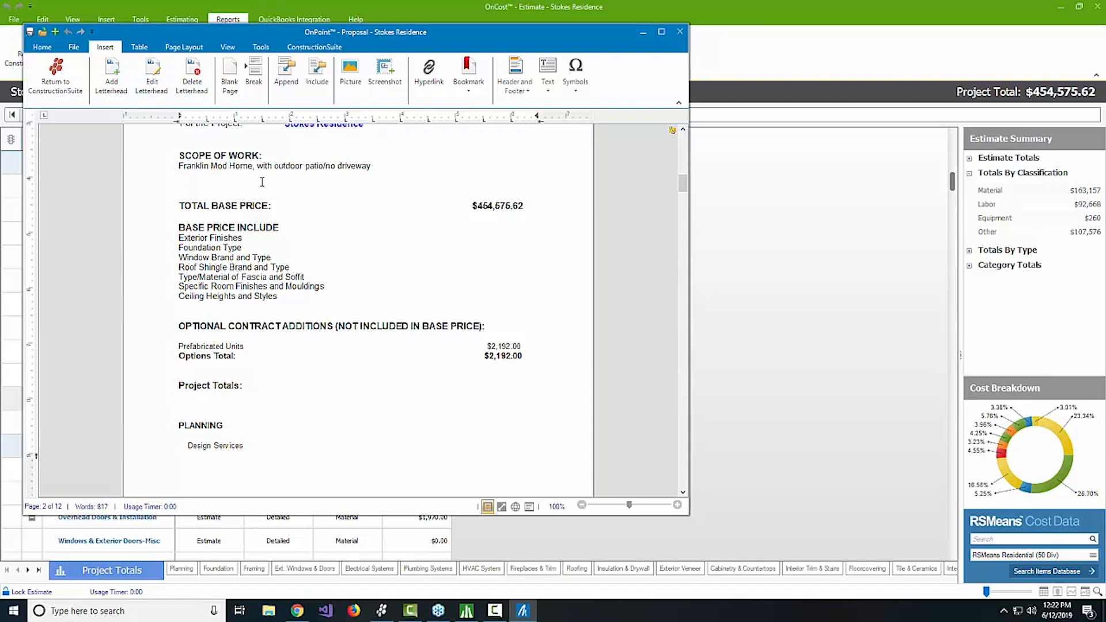
{"action": "type", "text": "el"}
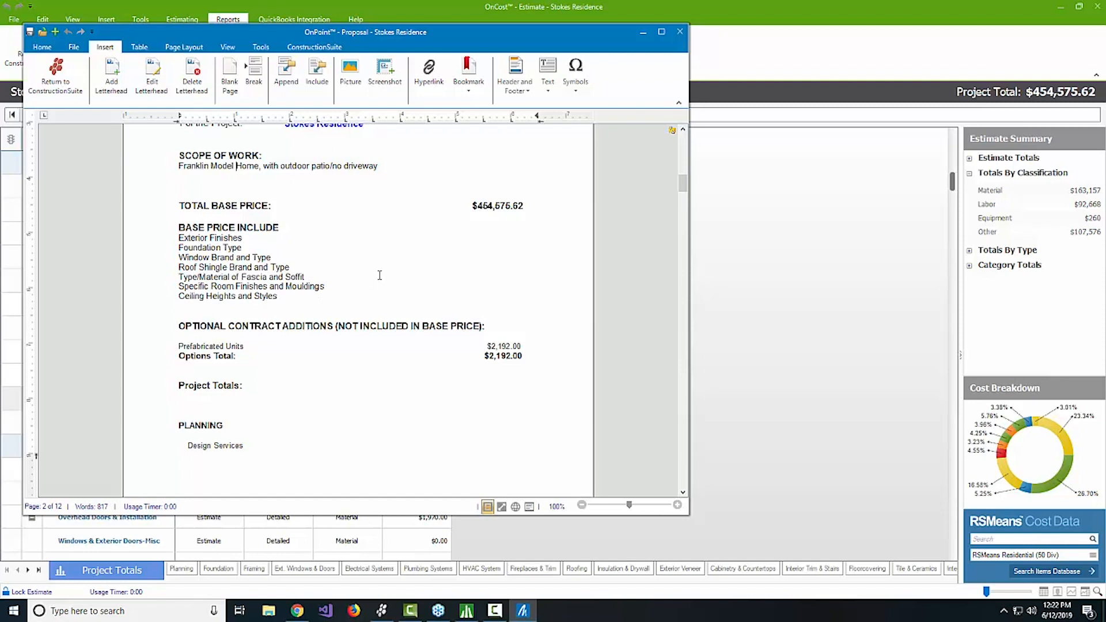
Delete the bid notes under Framing Labor in the project totals and close the leftover blank line.
{"action": "scroll", "coordinate": [379, 275], "scroll_direction": "down", "scroll_amount": 1}
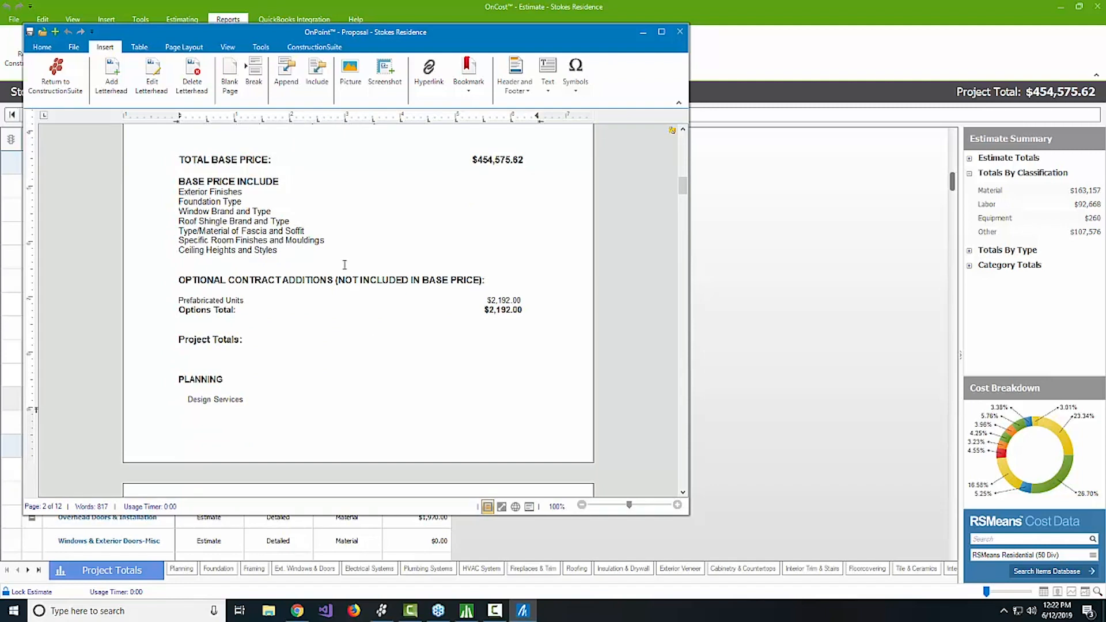
{"action": "scroll", "coordinate": [372, 319], "scroll_direction": "down", "scroll_amount": 7}
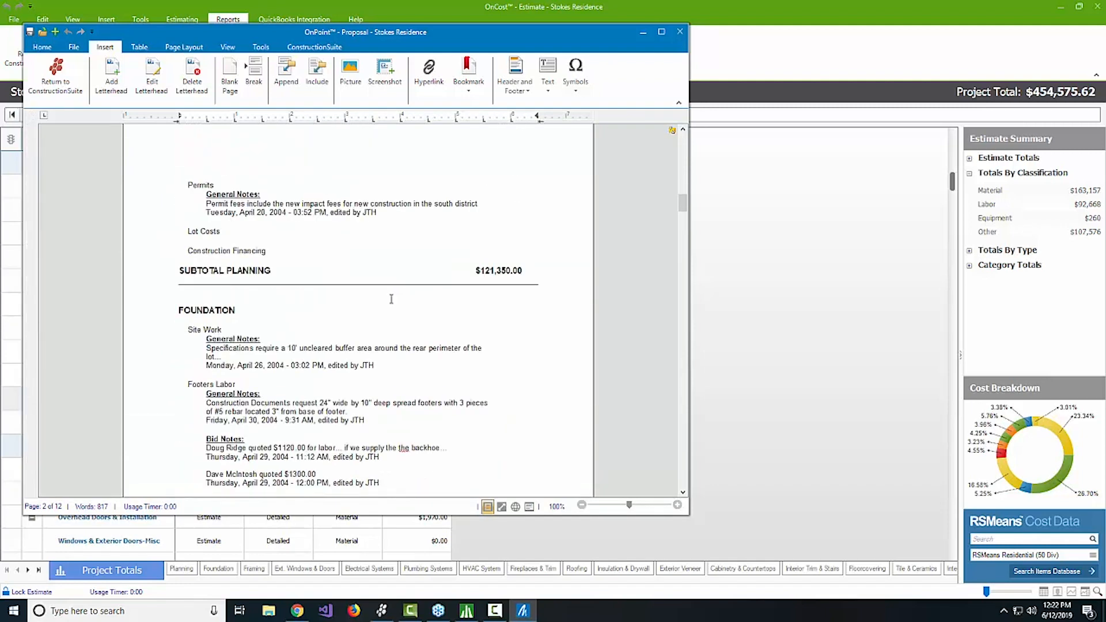
{"action": "scroll", "coordinate": [391, 306], "scroll_direction": "down", "scroll_amount": 8}
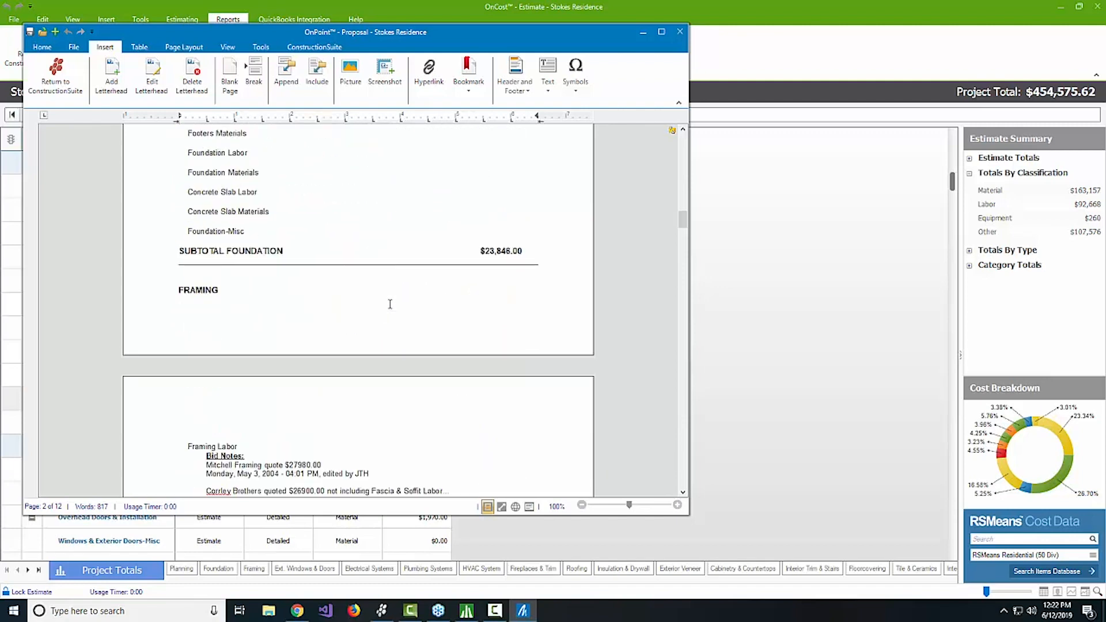
{"action": "scroll", "coordinate": [312, 254], "scroll_direction": "down", "scroll_amount": 3}
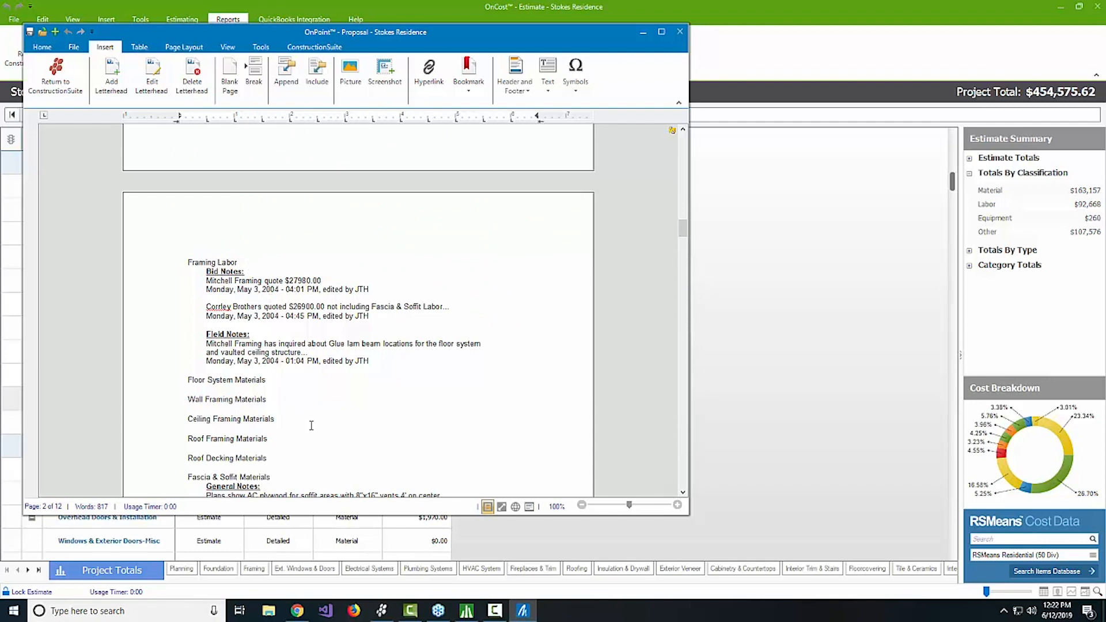
{"action": "left_click_drag", "start_coordinate": [398, 322], "coordinate": [166, 280]}
{"action": "key", "text": "Delete"}
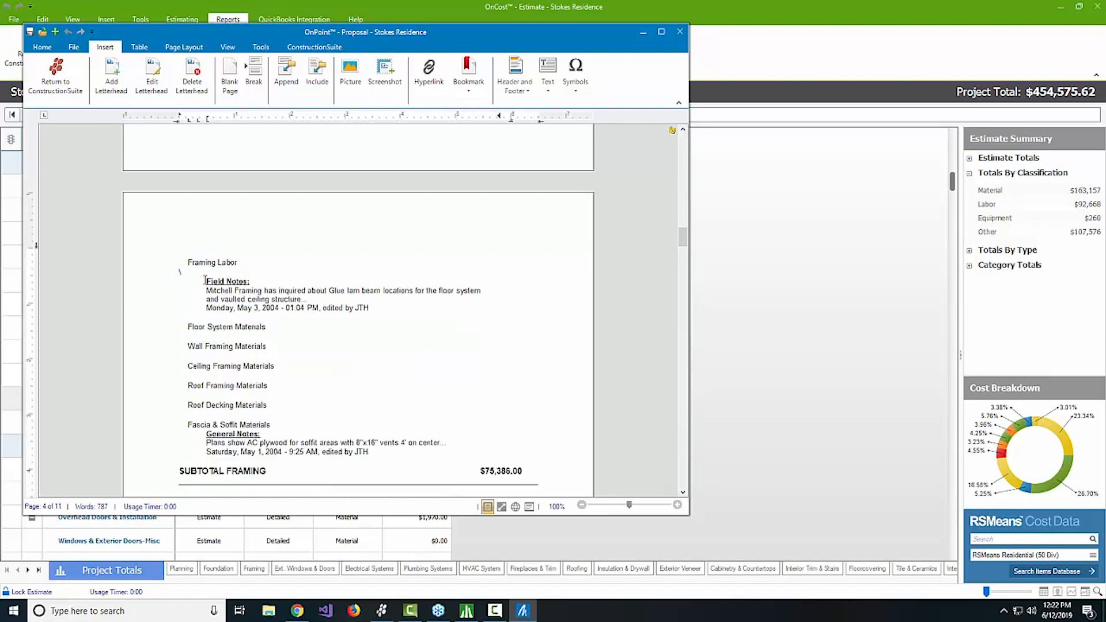
{"action": "key", "text": "BackSpace"}
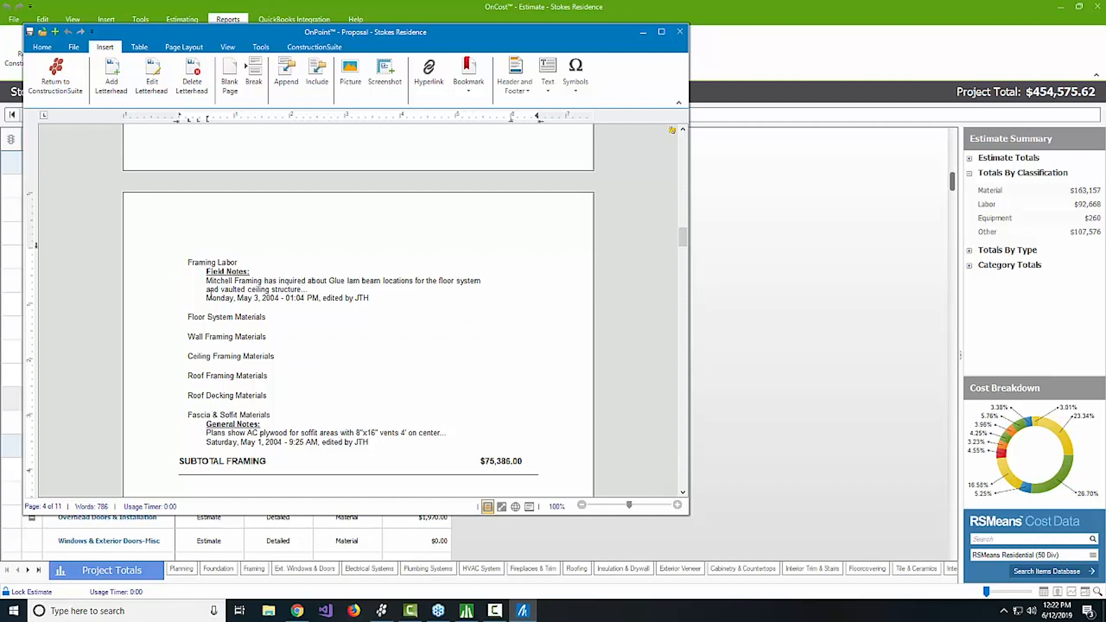
Maximize the proposal window and delete the entire HVAC System section, including its subtotal, from the project totals.
{"action": "scroll", "coordinate": [252, 436], "scroll_direction": "down", "scroll_amount": 1}
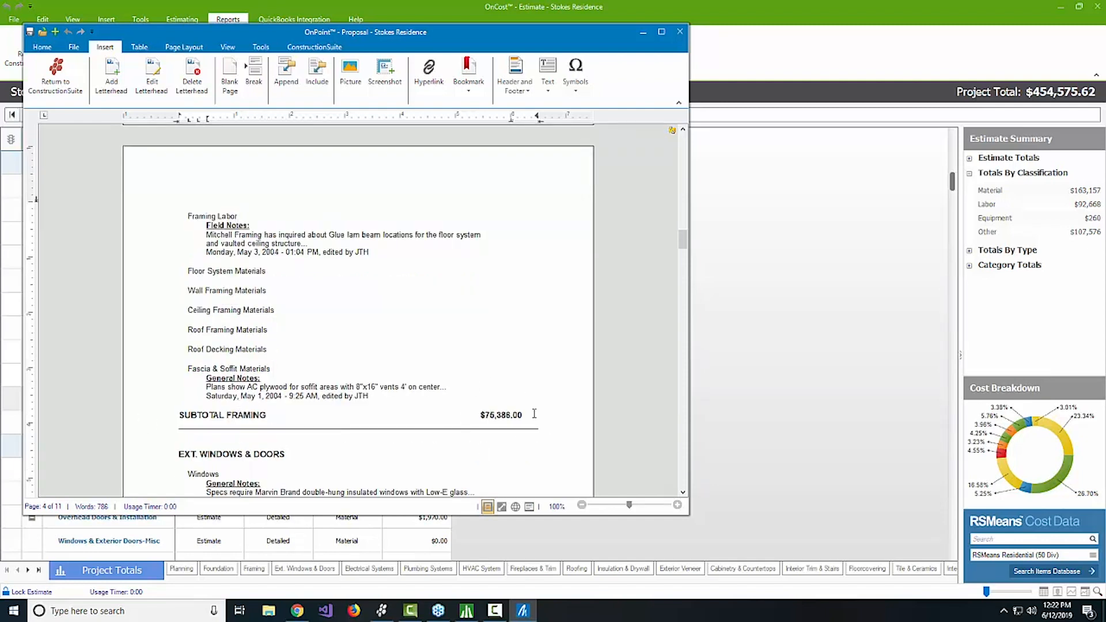
{"action": "scroll", "coordinate": [441, 423], "scroll_direction": "down", "scroll_amount": 1}
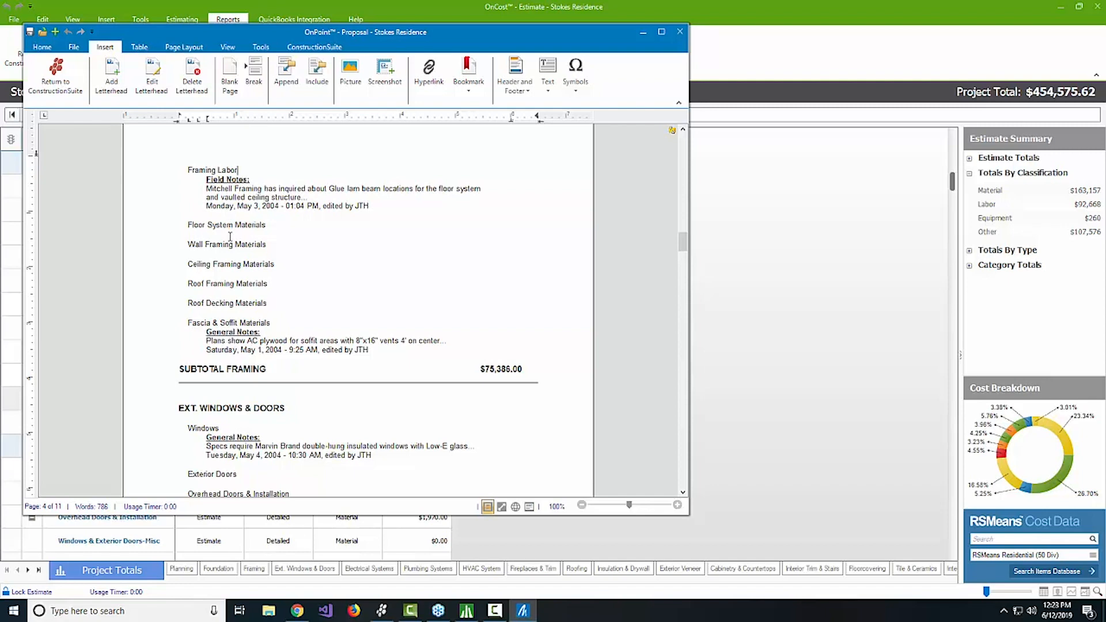
{"action": "scroll", "coordinate": [274, 236], "scroll_direction": "down", "scroll_amount": 5}
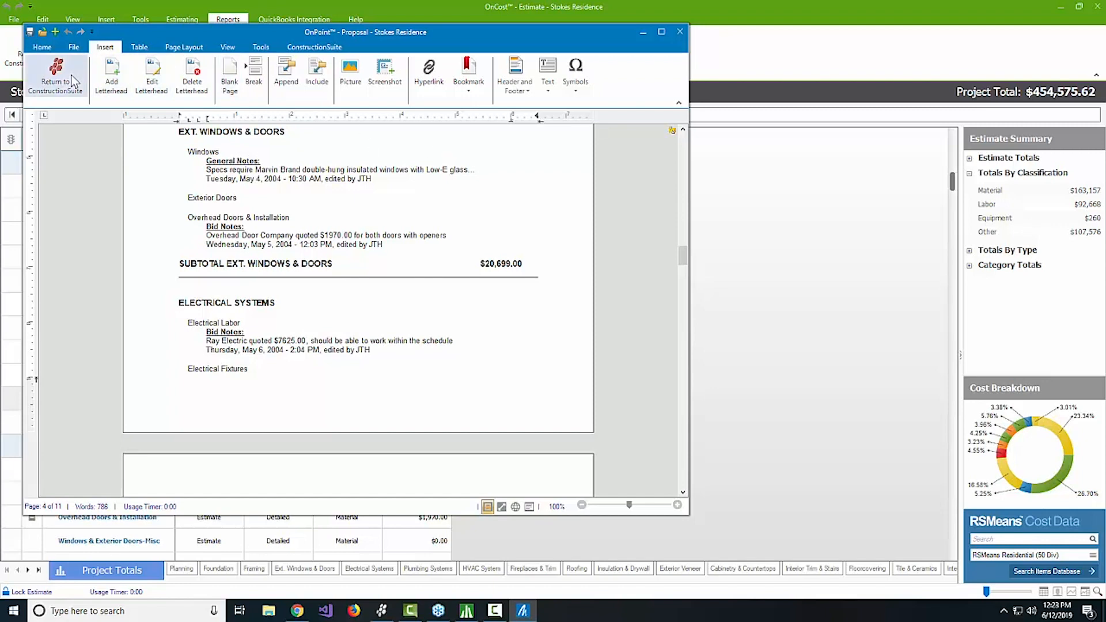
{"action": "left_click", "coordinate": [74, 47]}
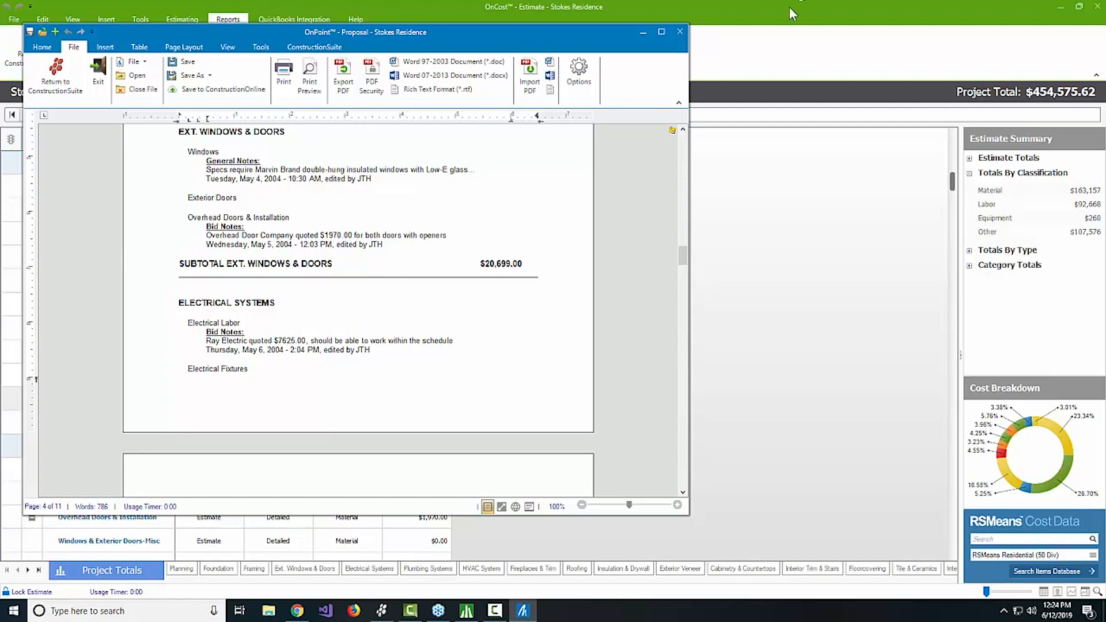
{"action": "left_click", "coordinate": [661, 33]}
{"action": "scroll", "coordinate": [646, 211], "scroll_direction": "down", "scroll_amount": 5}
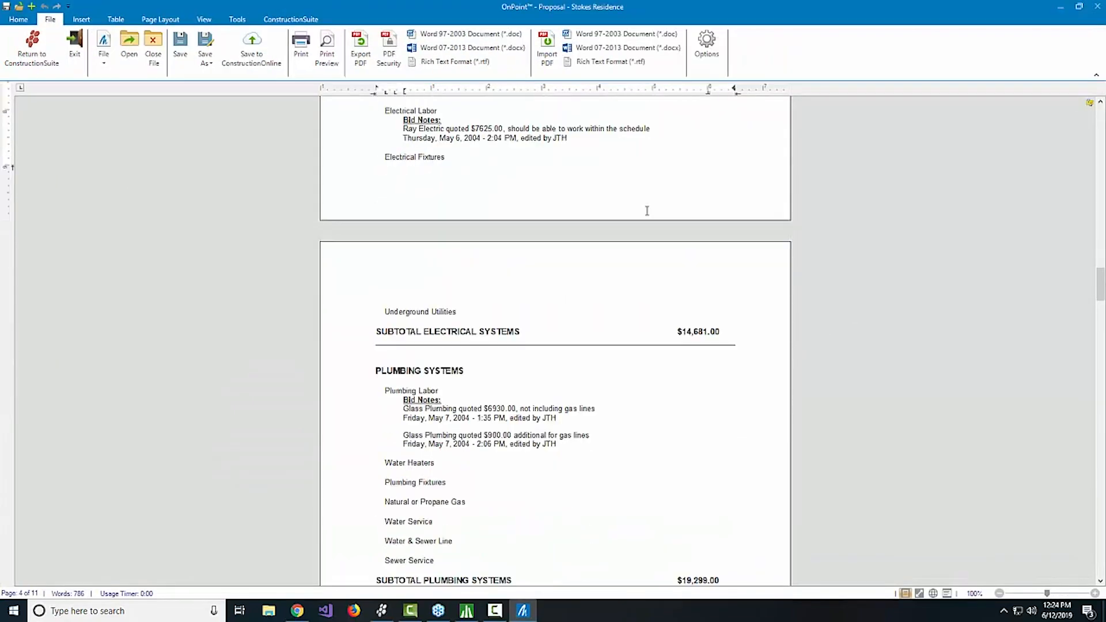
{"action": "scroll", "coordinate": [648, 188], "scroll_direction": "down", "scroll_amount": 5}
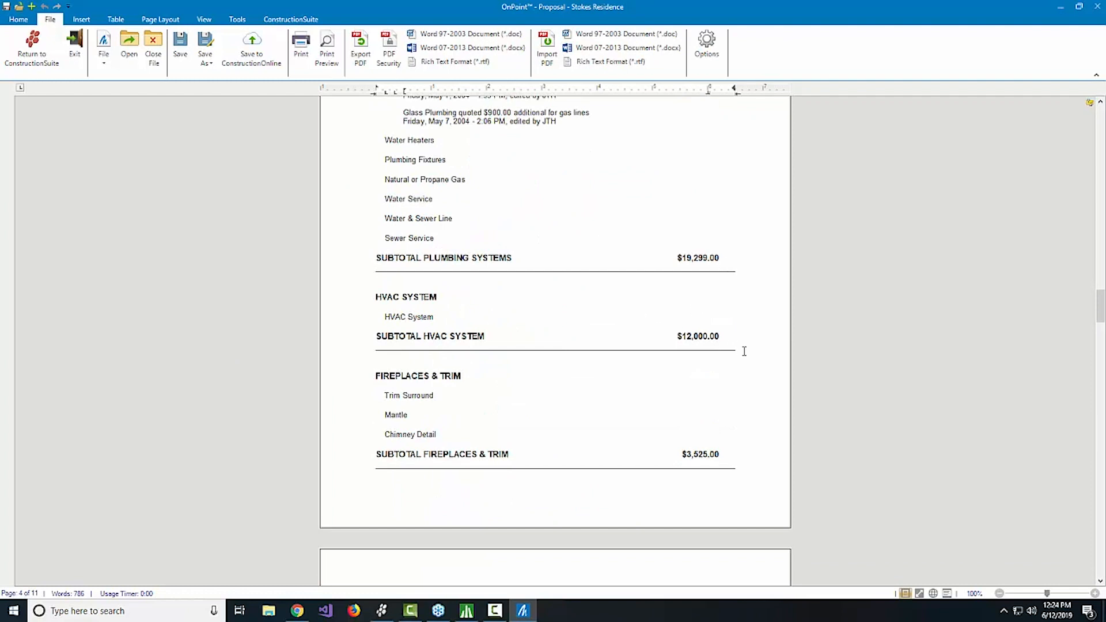
{"action": "left_click_drag", "start_coordinate": [709, 340], "coordinate": [370, 294]}
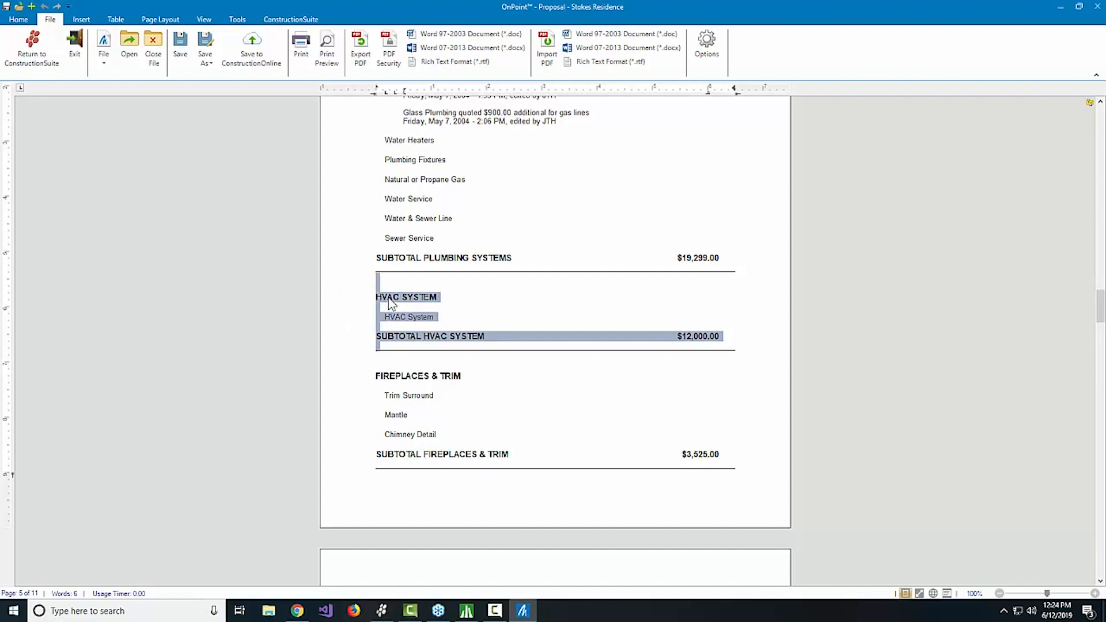
{"action": "key", "text": "Delete"}
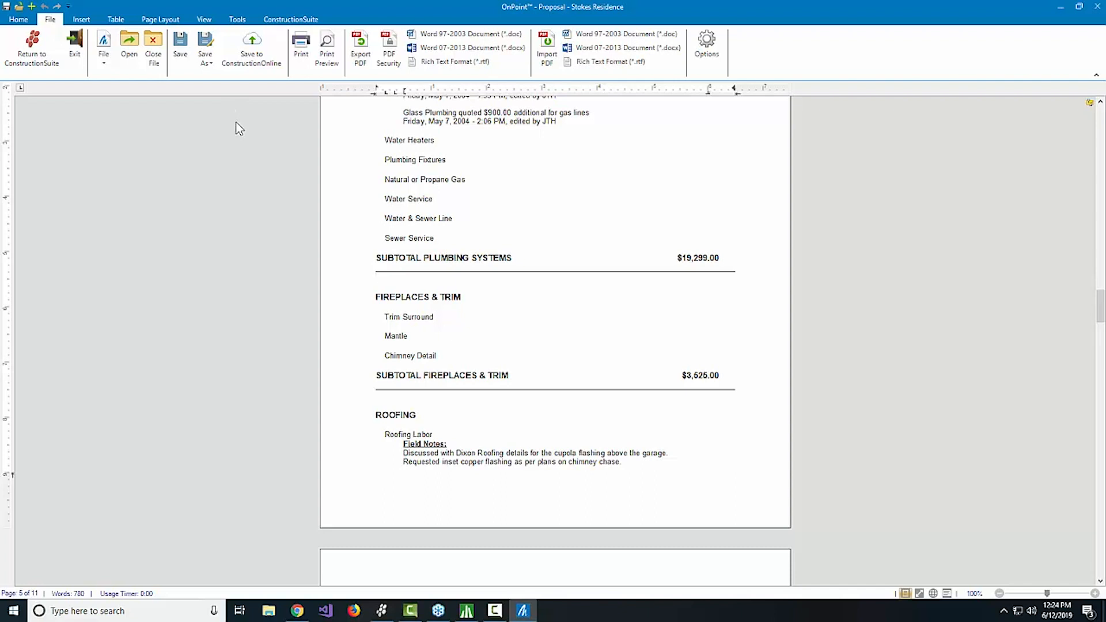
Insert a page break just before the Roofing section so that it starts on a new page.
{"action": "left_click", "coordinate": [84, 20]}
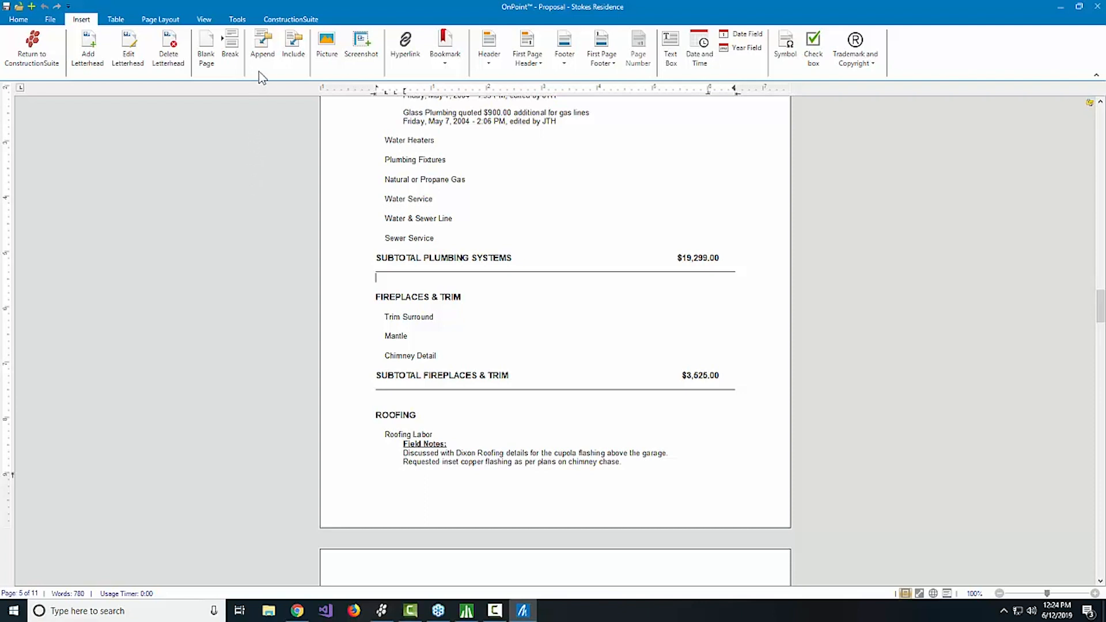
{"action": "left_click", "coordinate": [360, 407]}
{"action": "left_click", "coordinate": [230, 47]}
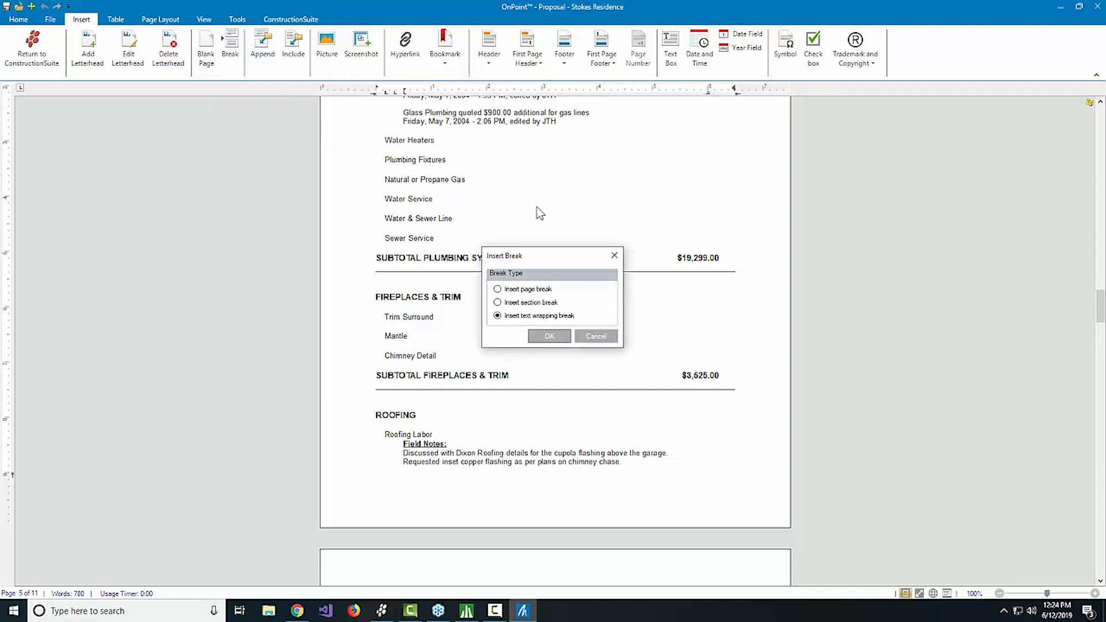
{"action": "left_click", "coordinate": [515, 291]}
{"action": "left_click", "coordinate": [550, 337]}
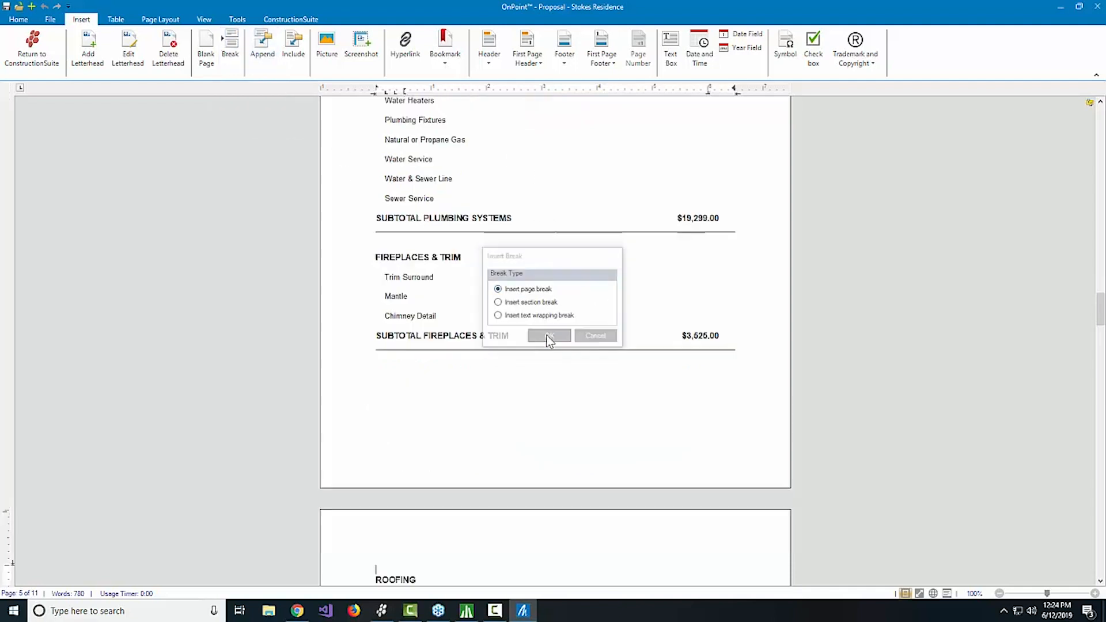
Review the remaining project totals categories down to the grand total and the Acceptance of Agreement signature lines.
{"action": "scroll", "coordinate": [575, 348], "scroll_direction": "down", "scroll_amount": 4}
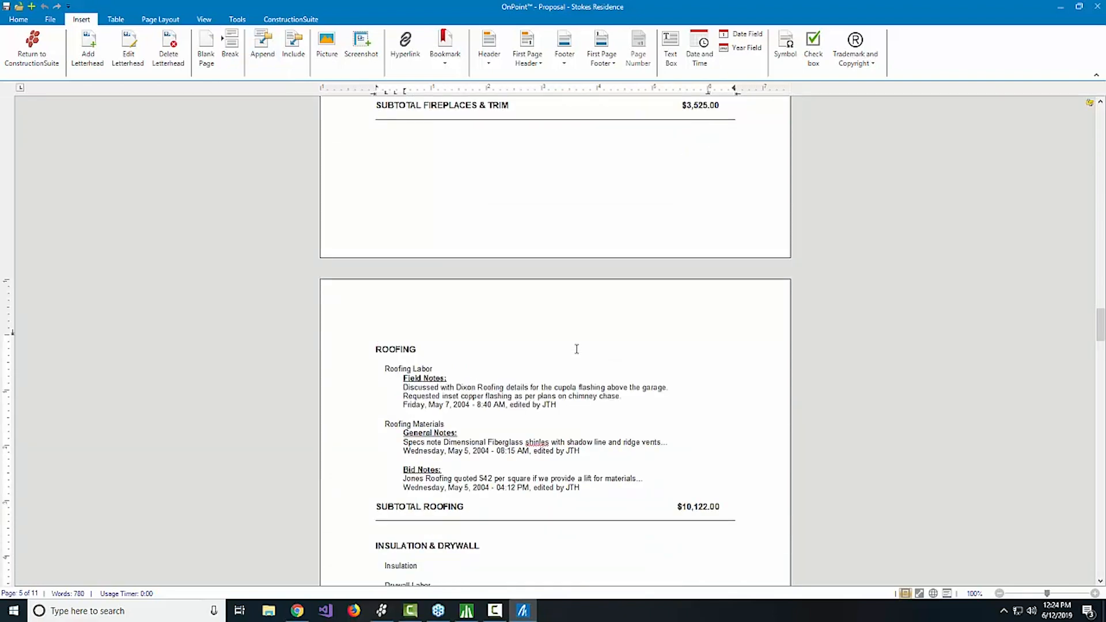
{"action": "scroll", "coordinate": [627, 268], "scroll_direction": "down", "scroll_amount": 20}
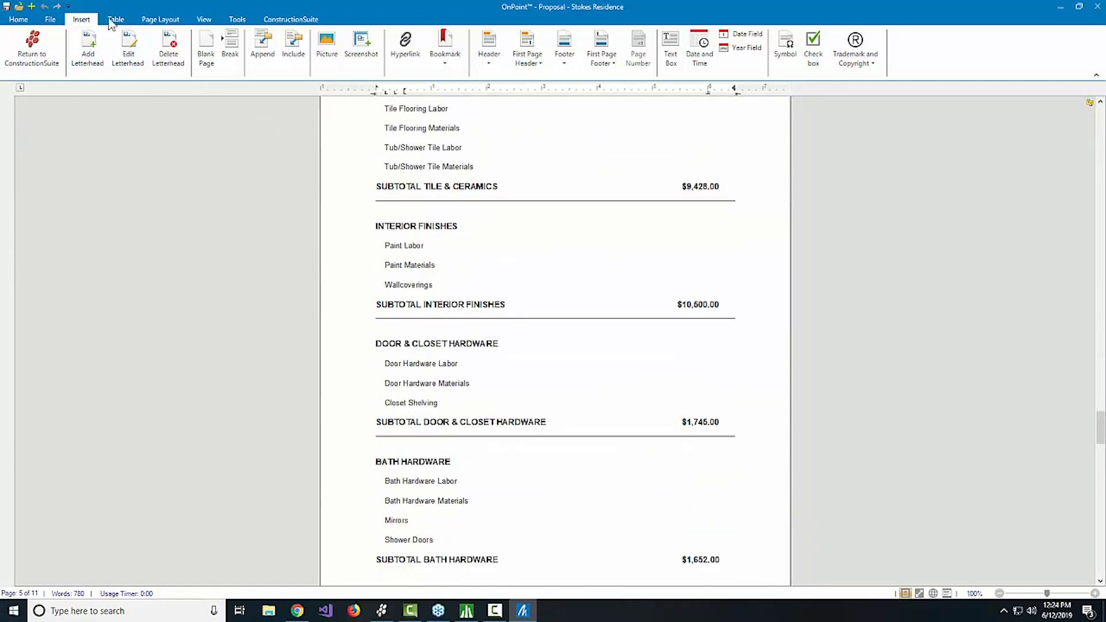
{"action": "left_click", "coordinate": [164, 19]}
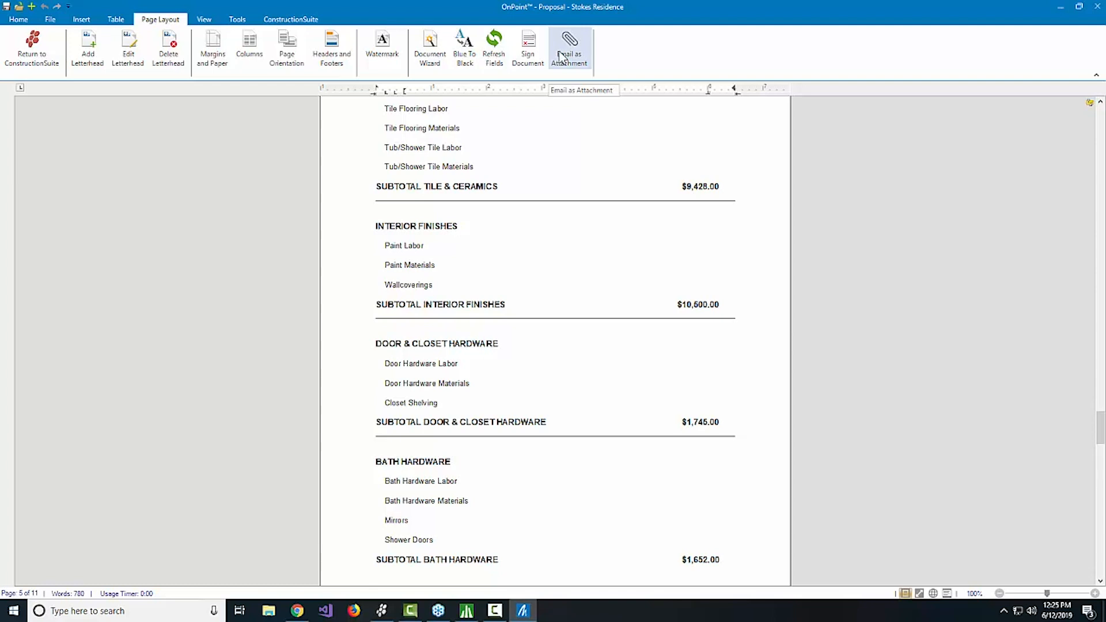
{"action": "scroll", "coordinate": [561, 57], "scroll_direction": "down", "scroll_amount": 3}
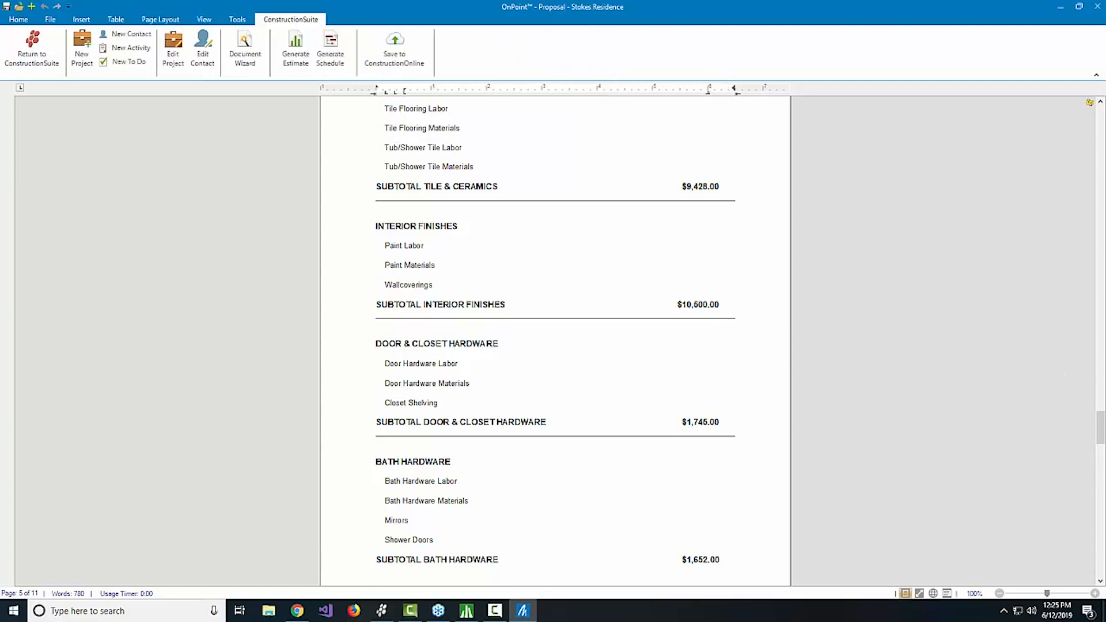
{"action": "left_click_drag", "start_coordinate": [1100, 430], "coordinate": [1100, 569]}
{"action": "left_click", "coordinate": [864, 354]}
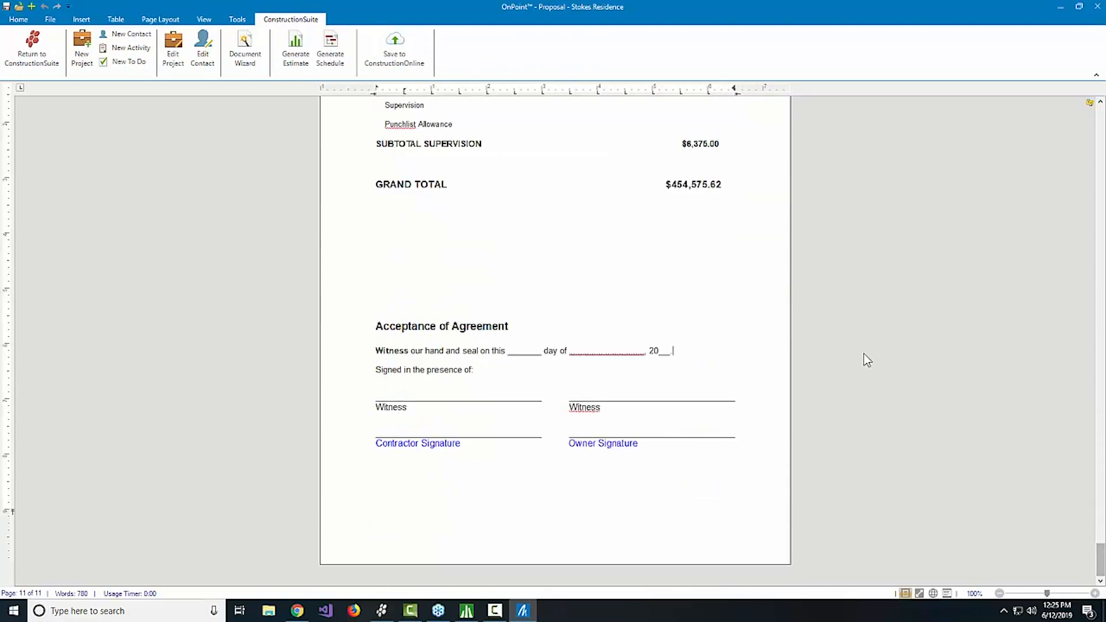
Save the document in the Stokes Residence project as "Proposal - Summary".
{"action": "left_click", "coordinate": [6, 7]}
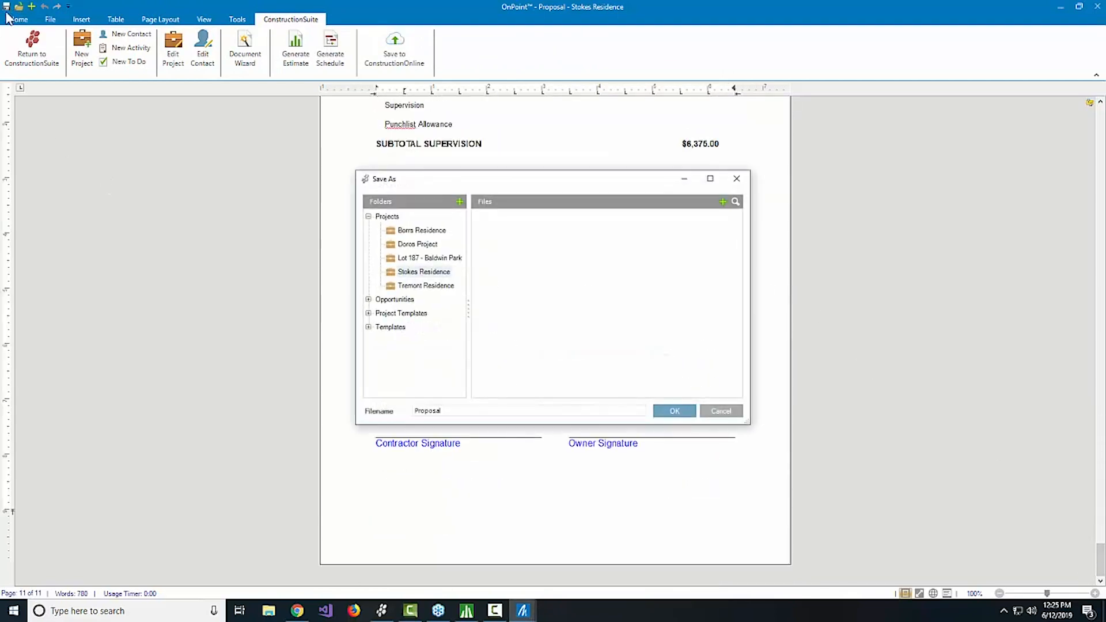
{"action": "left_click", "coordinate": [479, 409]}
{"action": "type", "text": "- Summary"}
{"action": "left_click", "coordinate": [678, 411]}
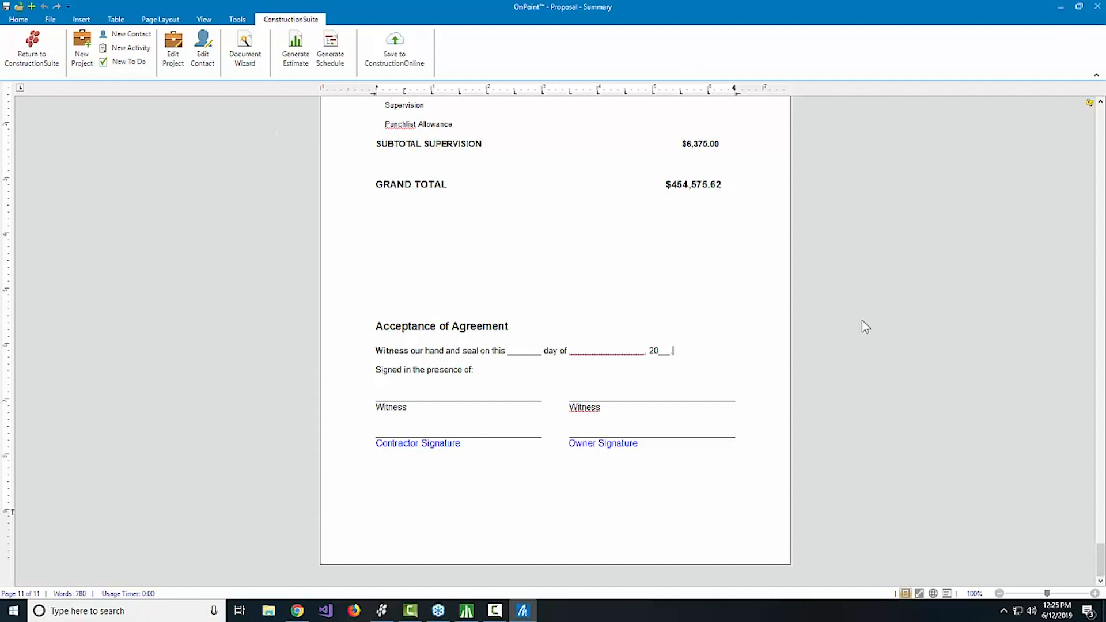
Switch to the OnCost estimate, start a new proposal from the Residential Template and advance to the project totals report options.
{"action": "left_click", "coordinate": [467, 611]}
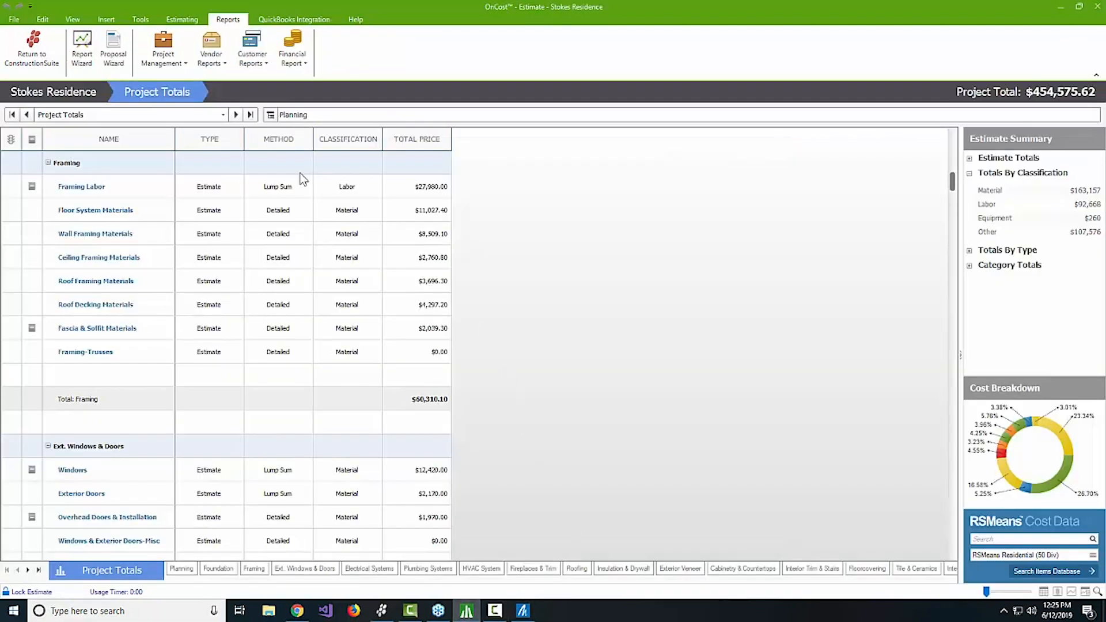
{"action": "left_click", "coordinate": [114, 48]}
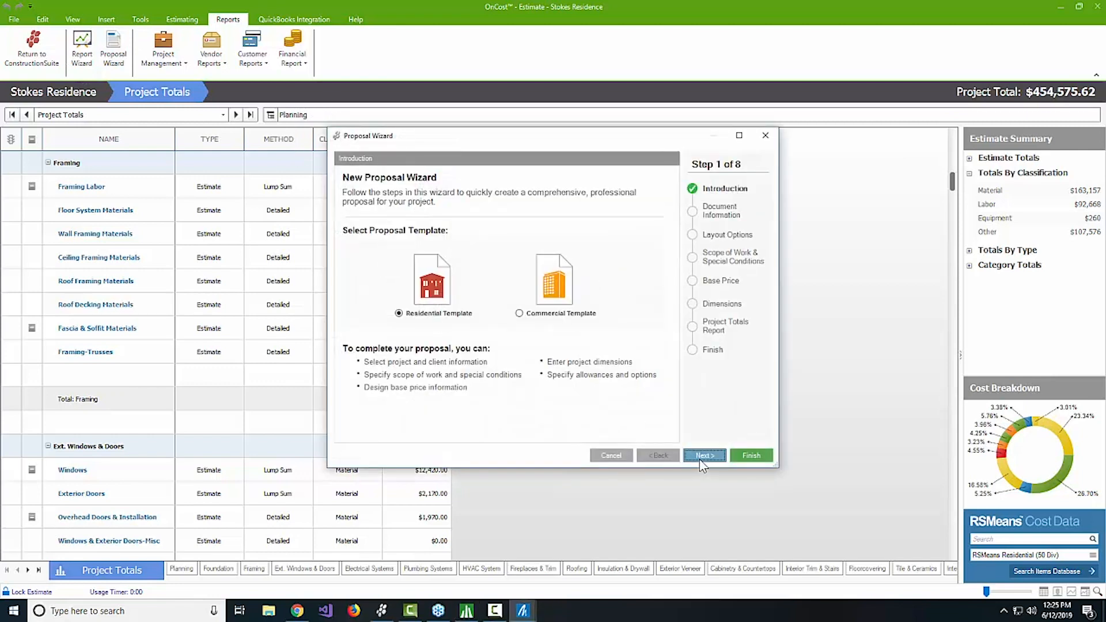
{"action": "left_click", "coordinate": [700, 458]}
{"action": "left_click", "coordinate": [701, 458]}
{"action": "left_click", "coordinate": [700, 458]}
{"action": "left_click", "coordinate": [700, 458]}
{"action": "left_click", "coordinate": [700, 458]}
{"action": "left_click", "coordinate": [701, 458]}
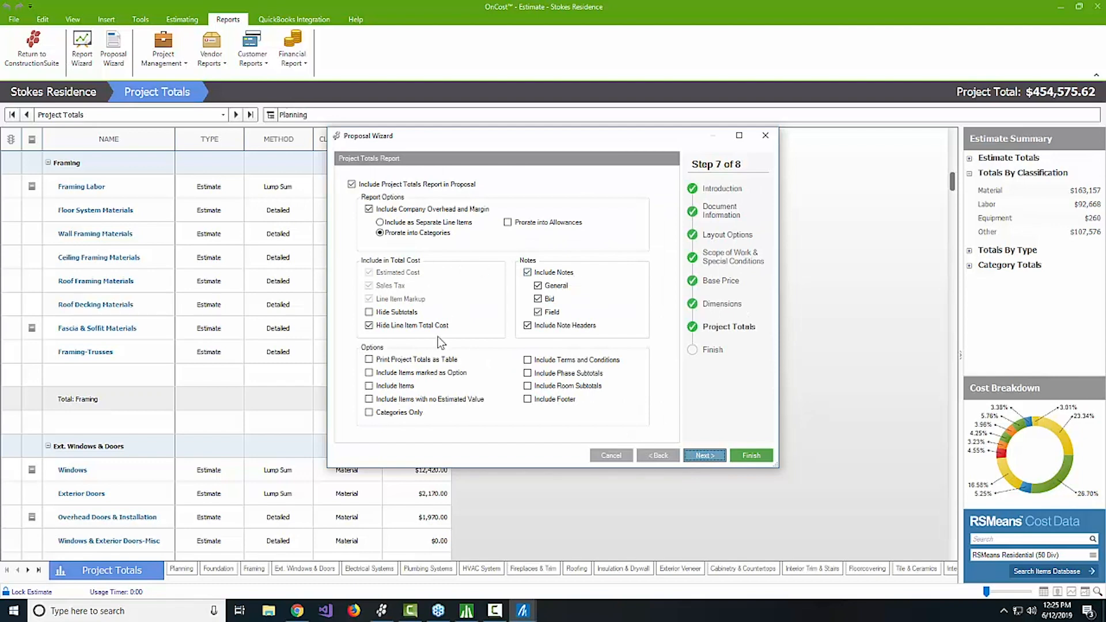
Set the project totals to print as a table with room subtotals and generate the proposal with the default table options.
{"action": "left_click", "coordinate": [371, 363]}
{"action": "left_click", "coordinate": [705, 455]}
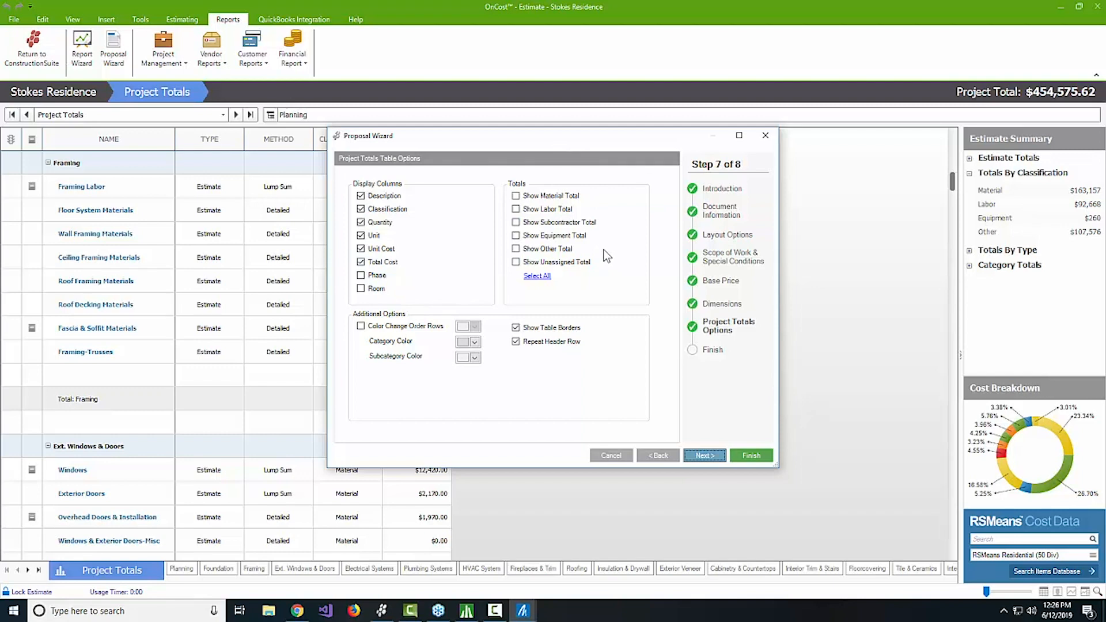
{"action": "left_click", "coordinate": [656, 456]}
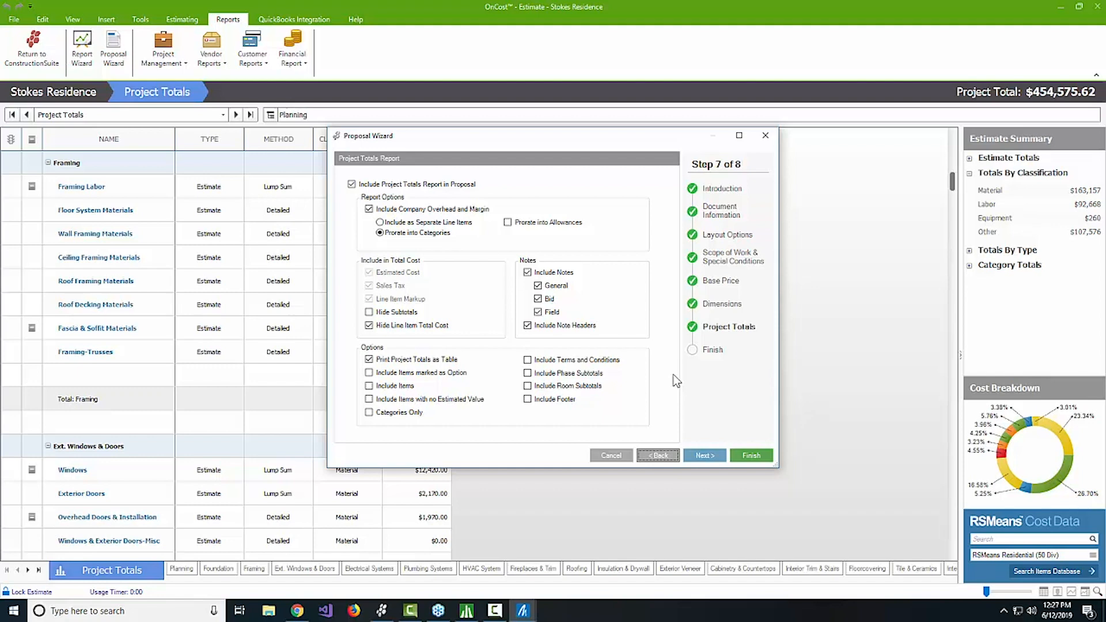
{"action": "left_click", "coordinate": [528, 386]}
{"action": "left_click", "coordinate": [751, 456]}
{"action": "left_click", "coordinate": [749, 456]}
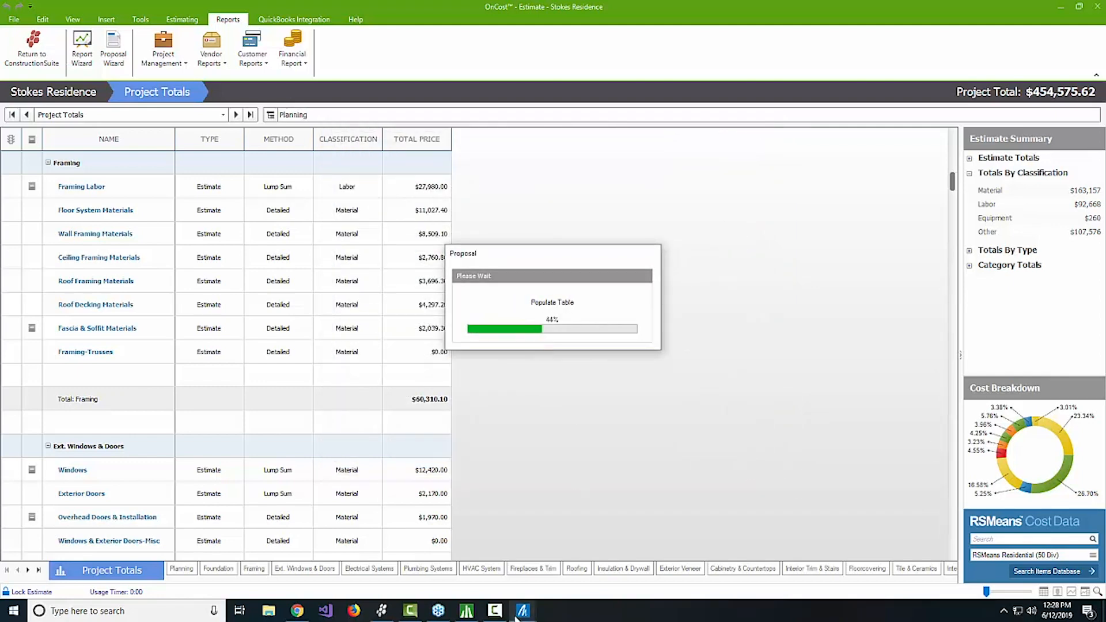
Switch to the saved summary proposal in OnPoint and look back through its last pages.
{"action": "mouse_move", "coordinate": [522, 615]}
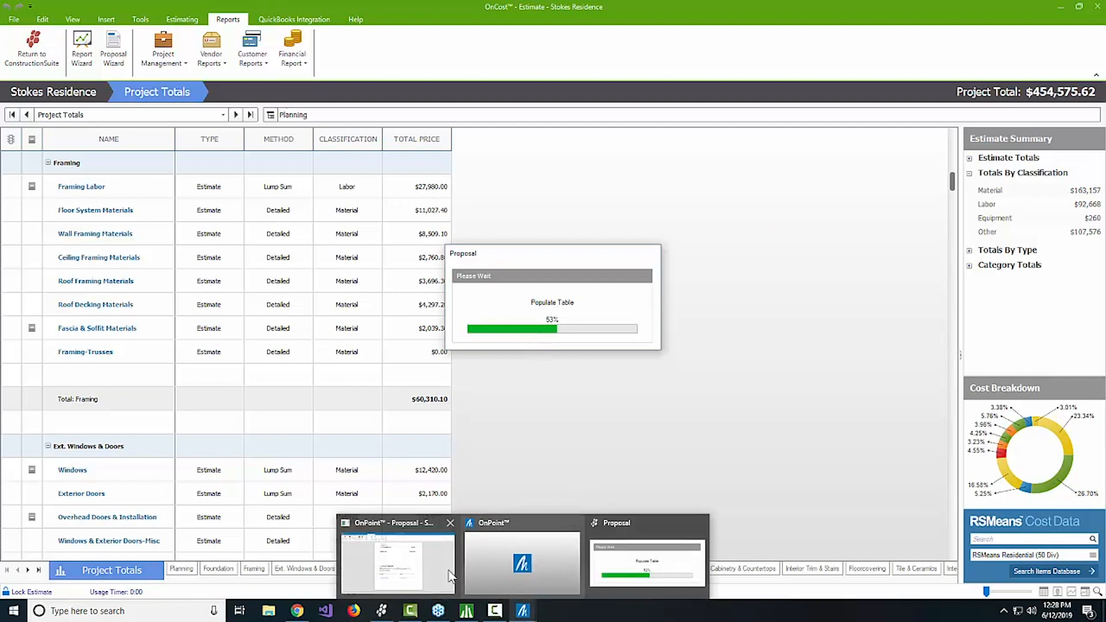
{"action": "left_click", "coordinate": [419, 567]}
{"action": "scroll", "coordinate": [840, 451], "scroll_direction": "up", "scroll_amount": 10}
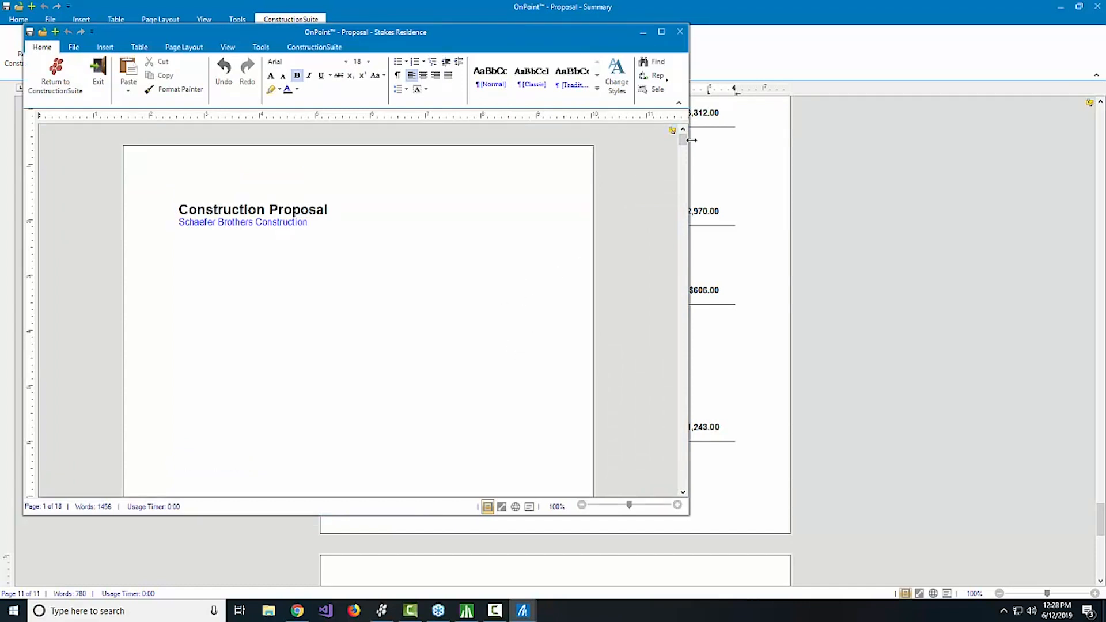
Bring the saved summary proposal back to the front and review its category subtotals from Specialty Options through Jobsite Facilities.
{"action": "left_click", "coordinate": [818, 217]}
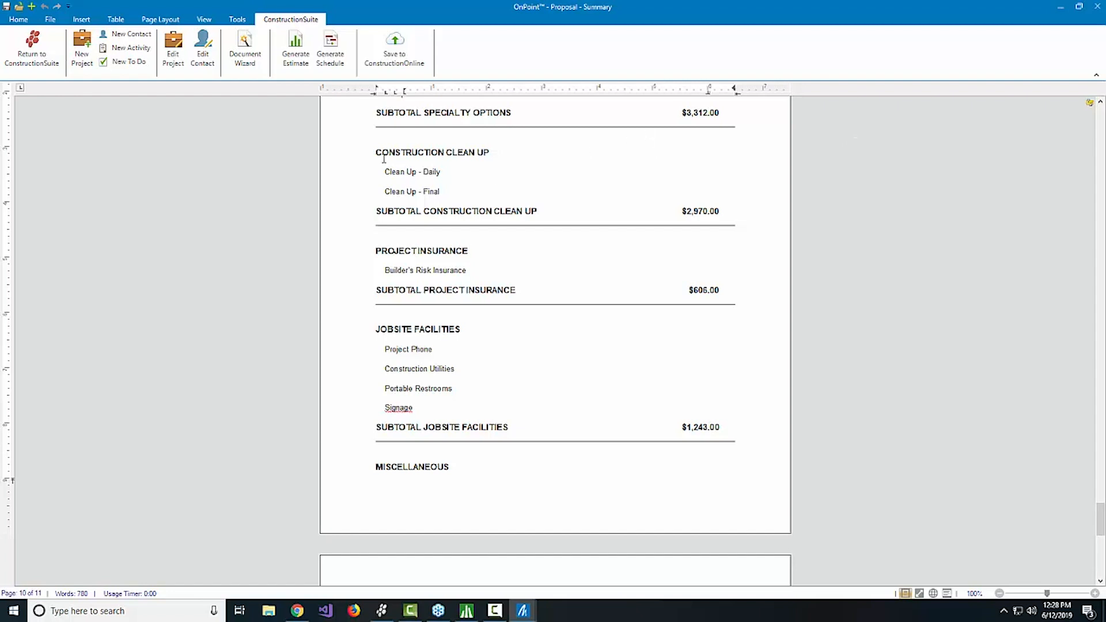
{"action": "scroll", "coordinate": [450, 146], "scroll_direction": "down", "scroll_amount": 1}
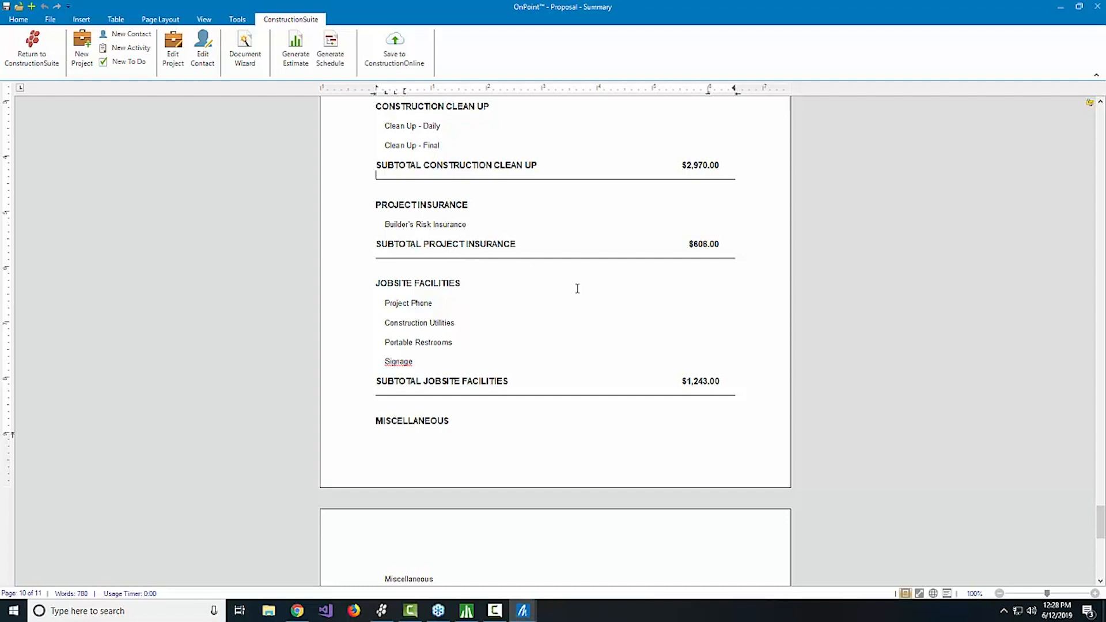
{"action": "scroll", "coordinate": [743, 474], "scroll_direction": "up", "scroll_amount": 3}
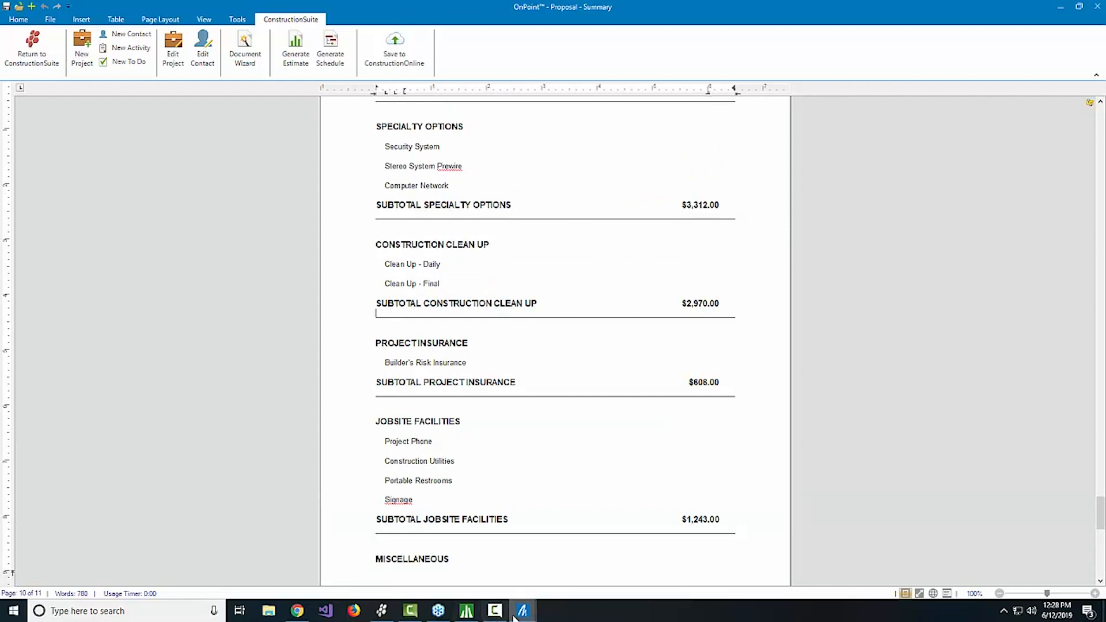
Switch to the newly generated Stokes Residence proposal, maximize its window and go to the project totals table.
{"action": "mouse_move", "coordinate": [522, 610]}
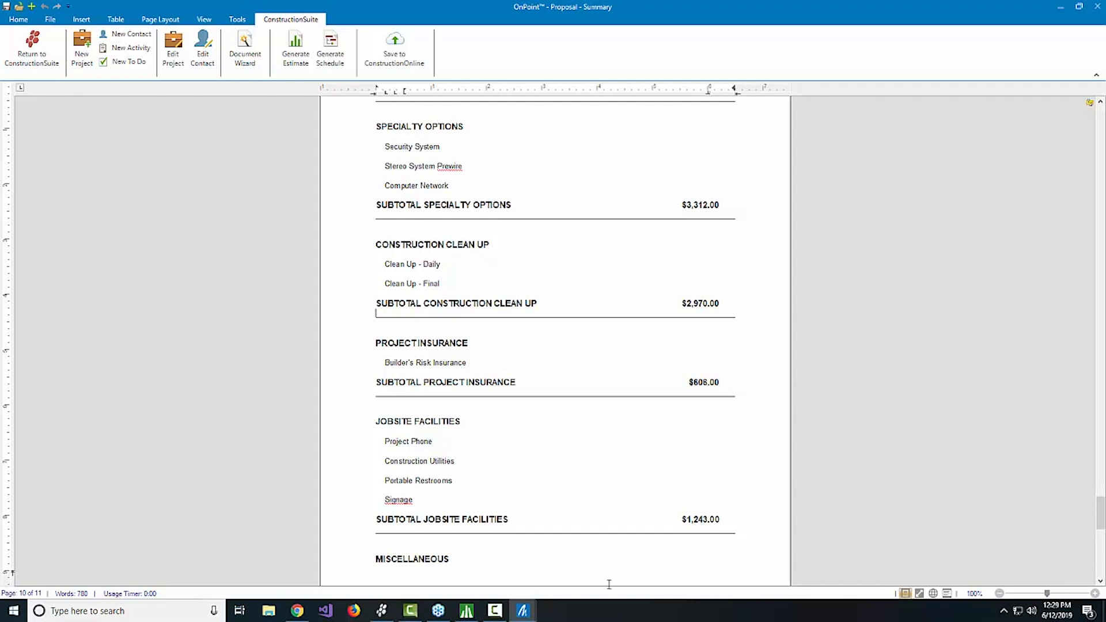
{"action": "left_click", "coordinate": [561, 576]}
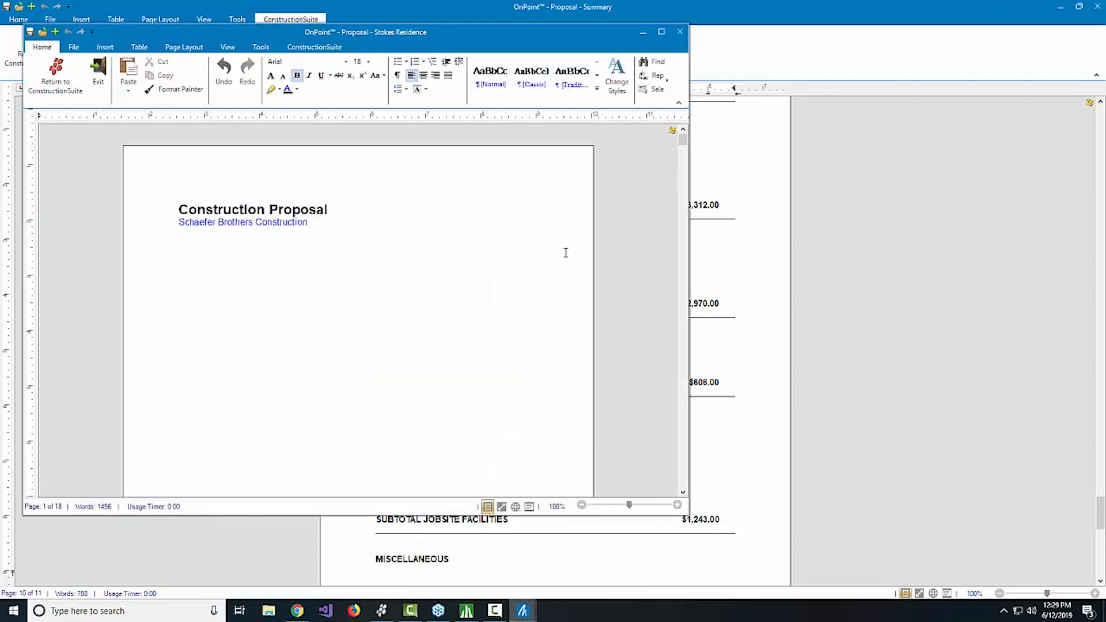
{"action": "left_click", "coordinate": [660, 33]}
{"action": "scroll", "coordinate": [646, 191], "scroll_direction": "down", "scroll_amount": 8}
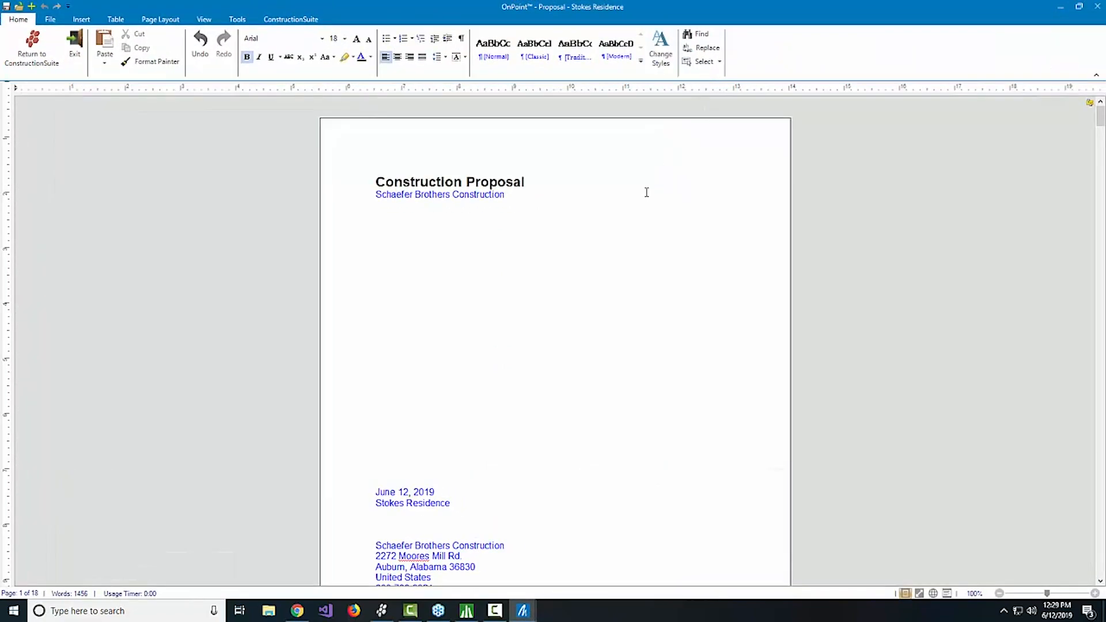
{"action": "scroll", "coordinate": [646, 191], "scroll_direction": "down", "scroll_amount": 12}
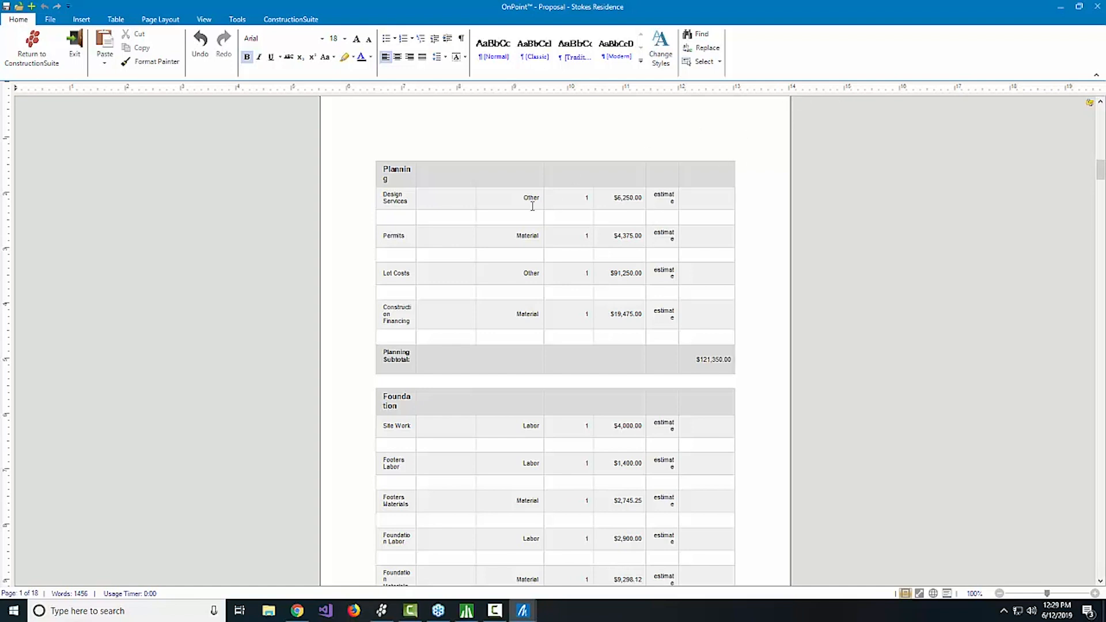
Change the proposal's page orientation to landscape and check the layout of the project totals table.
{"action": "left_click", "coordinate": [118, 20]}
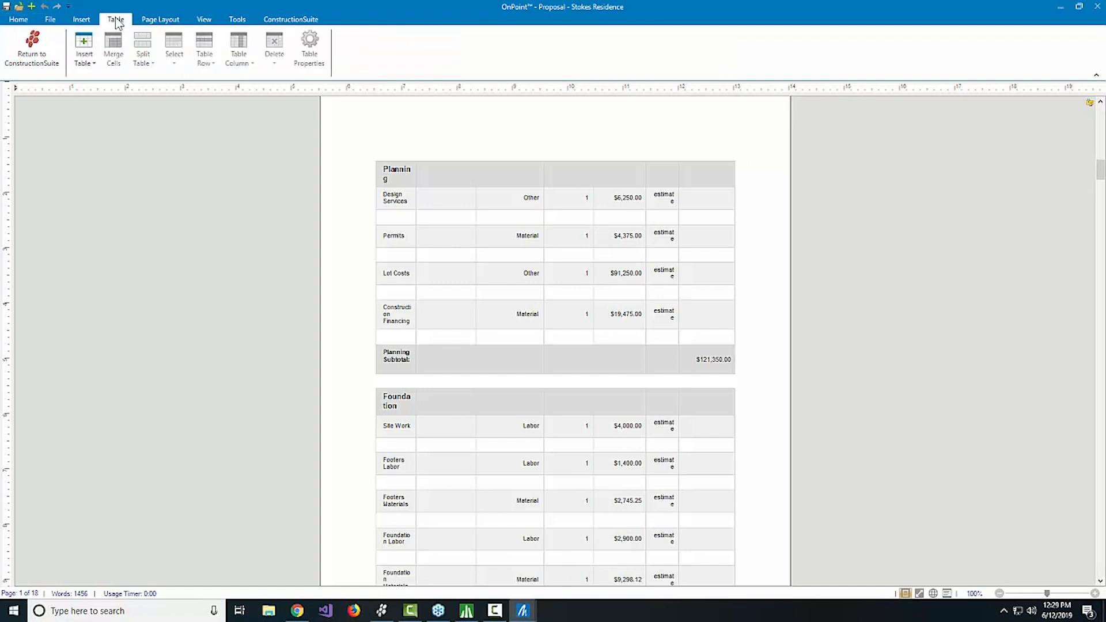
{"action": "left_click", "coordinate": [82, 20]}
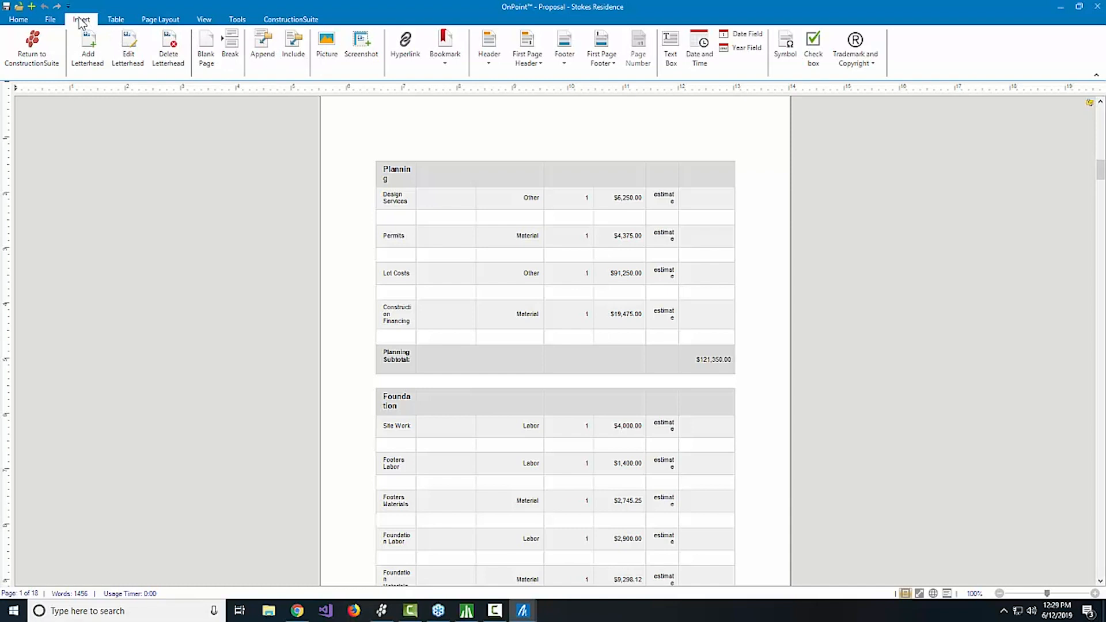
{"action": "left_click", "coordinate": [178, 21]}
{"action": "left_click", "coordinate": [289, 47]}
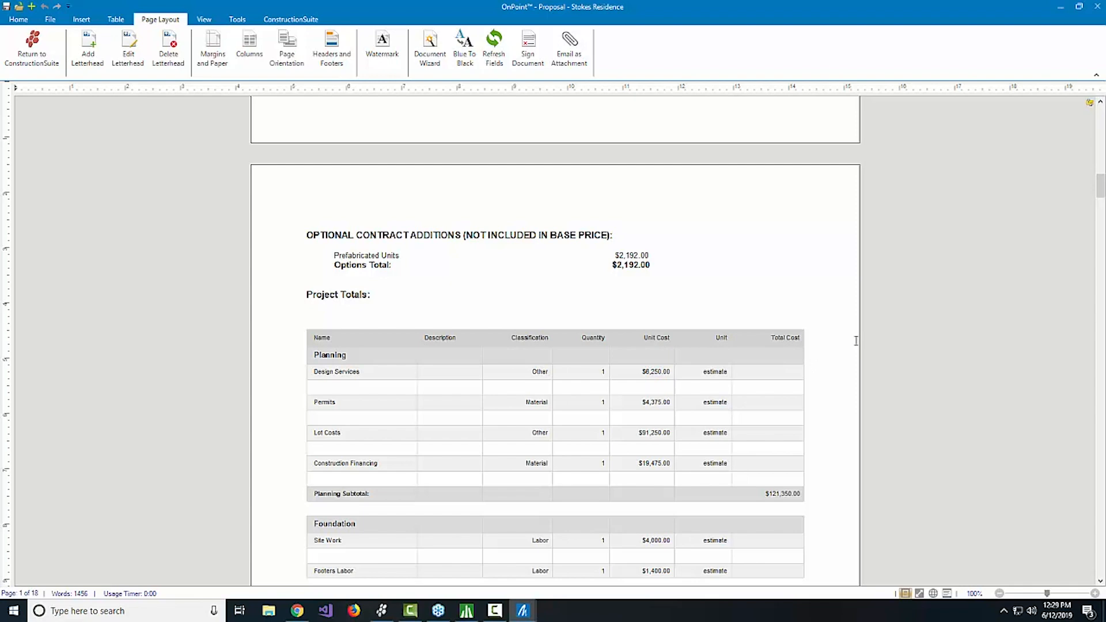
{"action": "scroll", "coordinate": [856, 340], "scroll_direction": "down", "scroll_amount": 4}
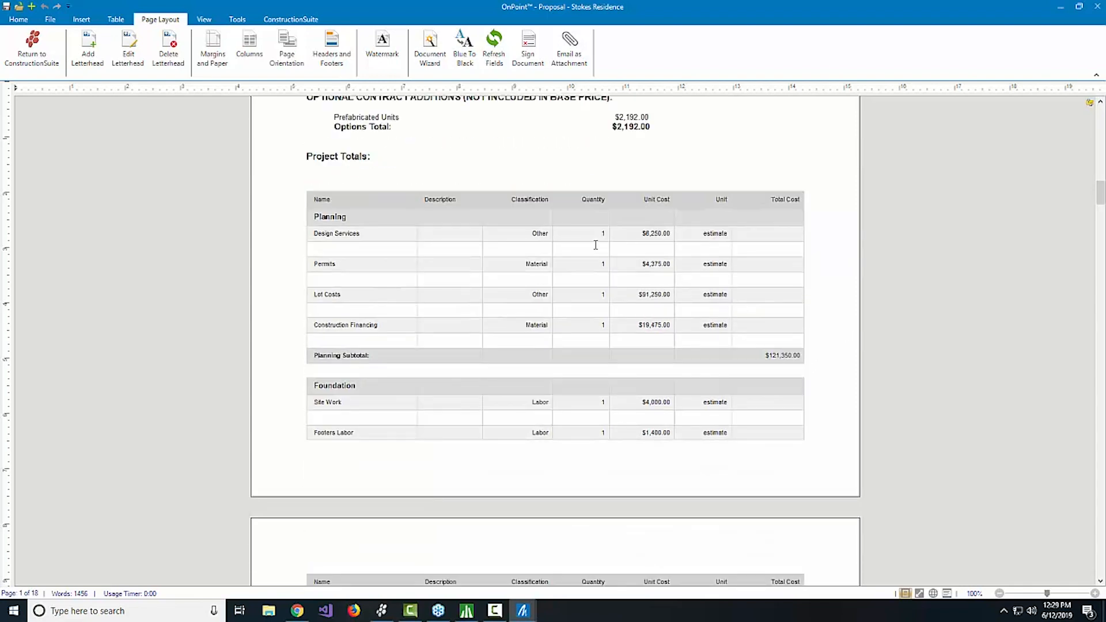
{"action": "scroll", "coordinate": [596, 245], "scroll_direction": "down", "scroll_amount": 3}
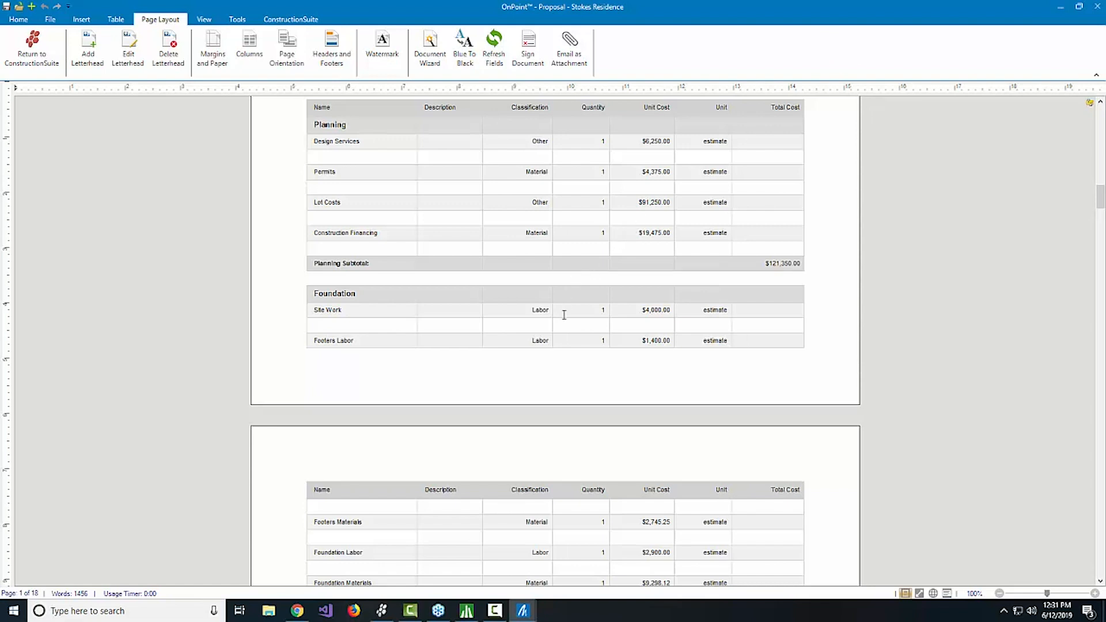
Switch to ConstructionSuite and open the "C01 Fixed Amount Contract" template from the Contracts folder of the document templates.
{"action": "left_click", "coordinate": [470, 612]}
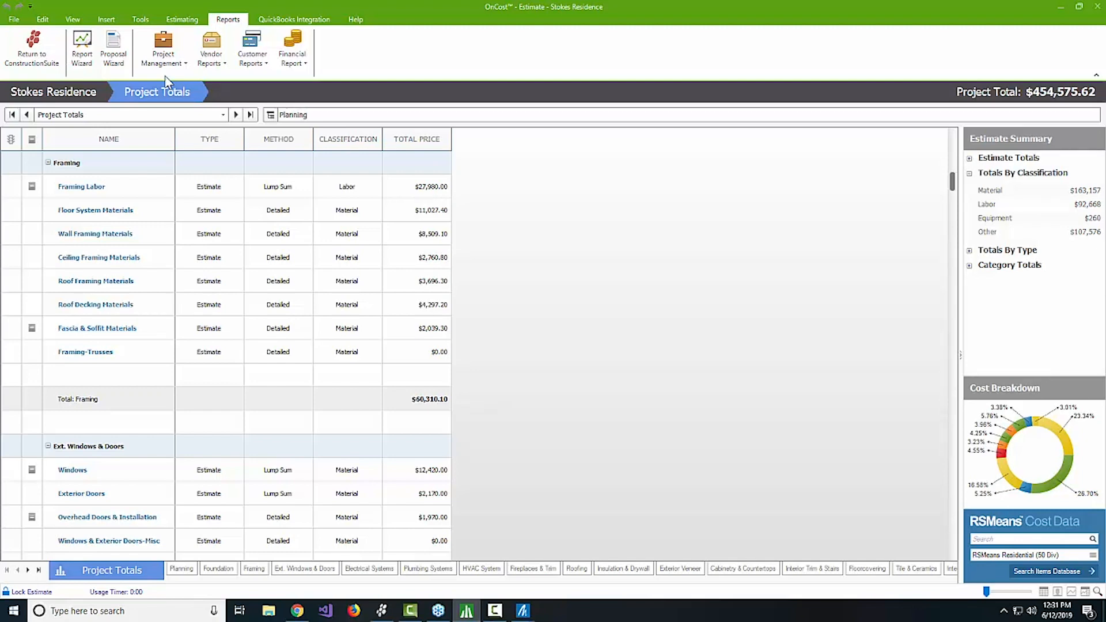
{"action": "left_click", "coordinate": [386, 613]}
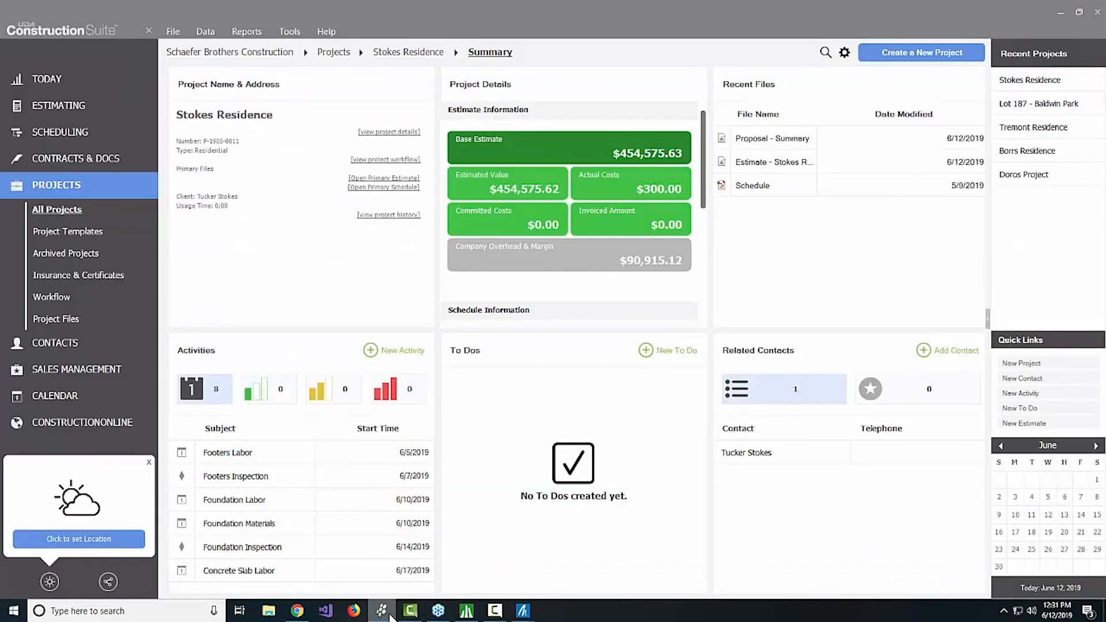
{"action": "left_click", "coordinate": [78, 167]}
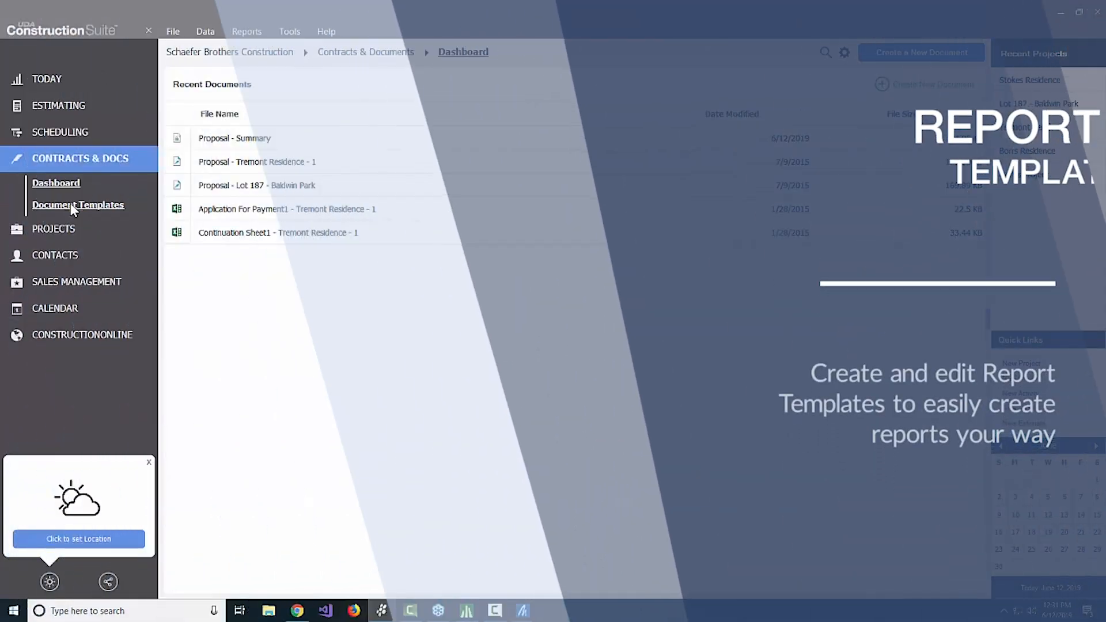
{"action": "left_click", "coordinate": [75, 205]}
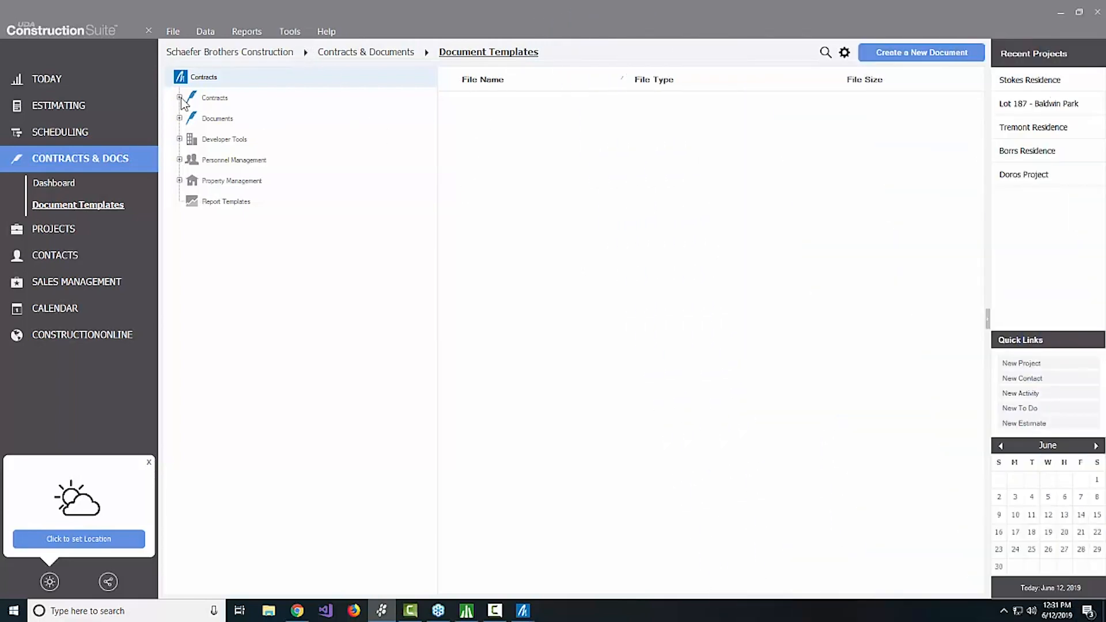
{"action": "left_click", "coordinate": [180, 99]}
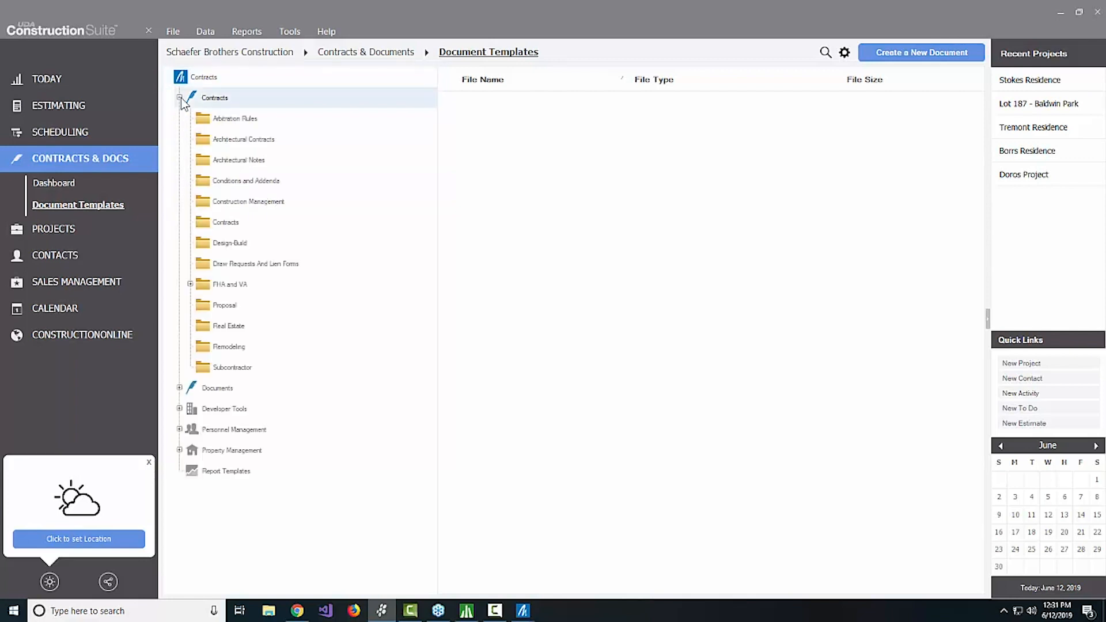
{"action": "left_click", "coordinate": [223, 224]}
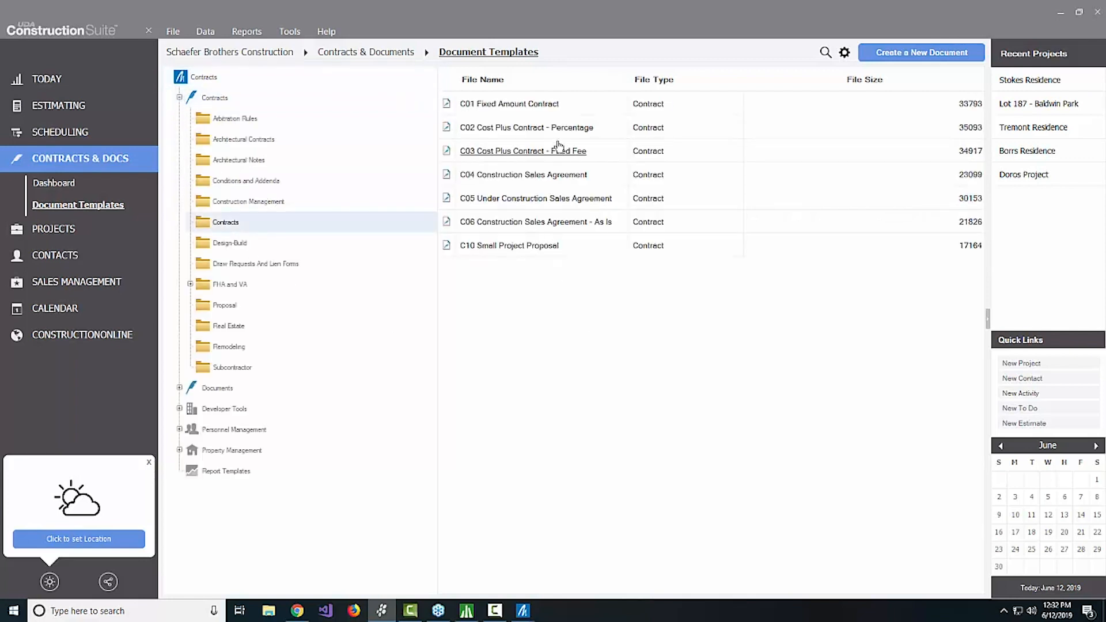
{"action": "double_click", "coordinate": [513, 104]}
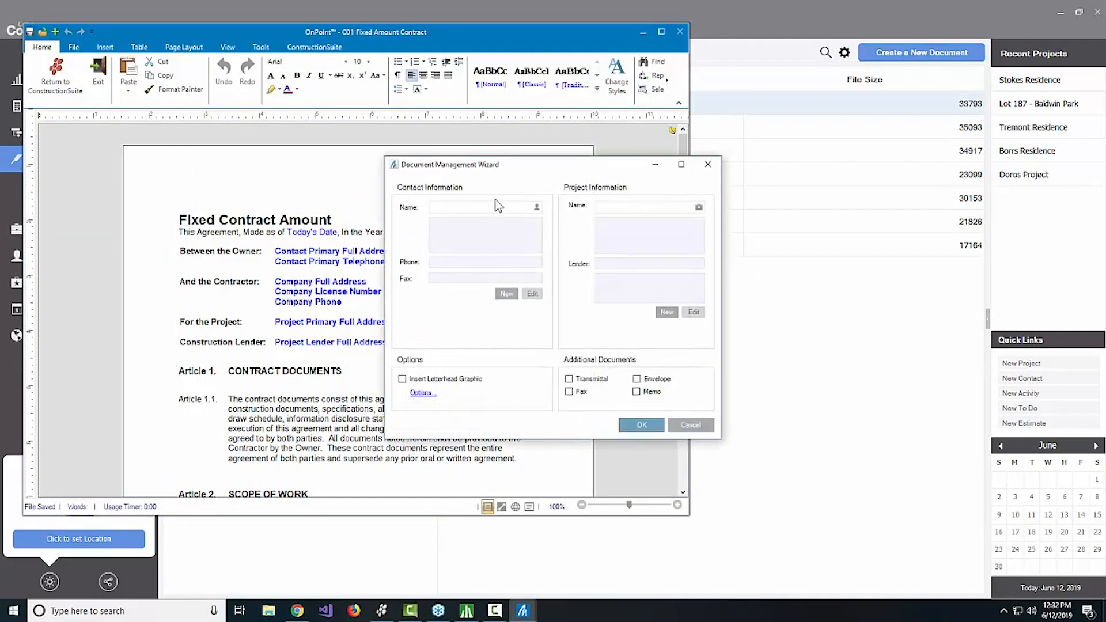
Fill the contract with the client contact and the Stokes Residence project, and save it there as "C01 Fixed Amount Contract".
{"action": "left_click", "coordinate": [535, 209]}
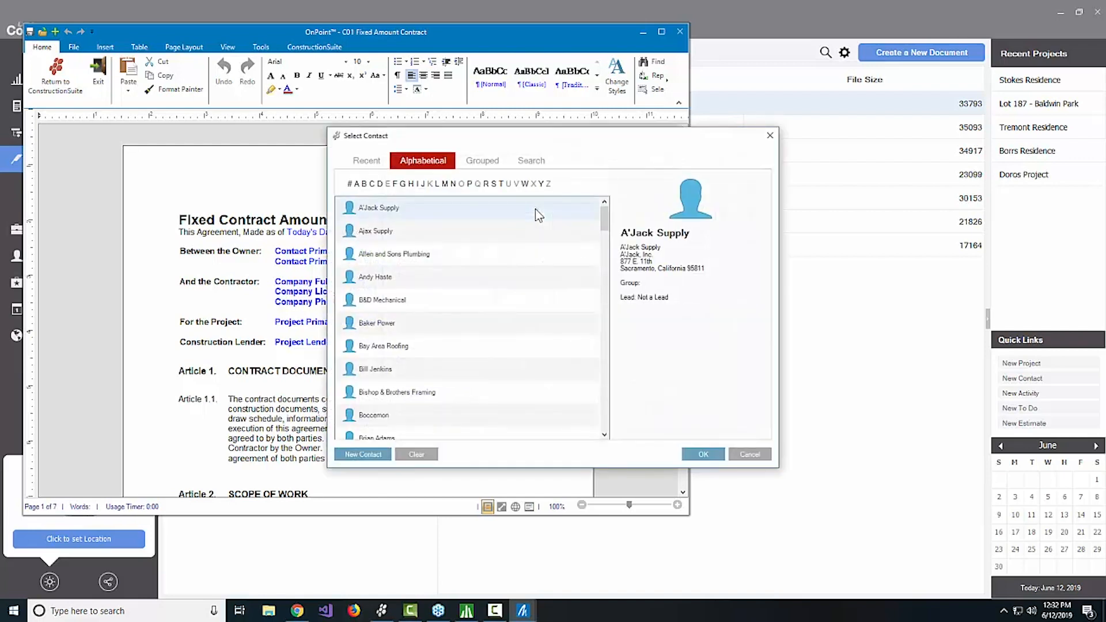
{"action": "left_click", "coordinate": [500, 184]}
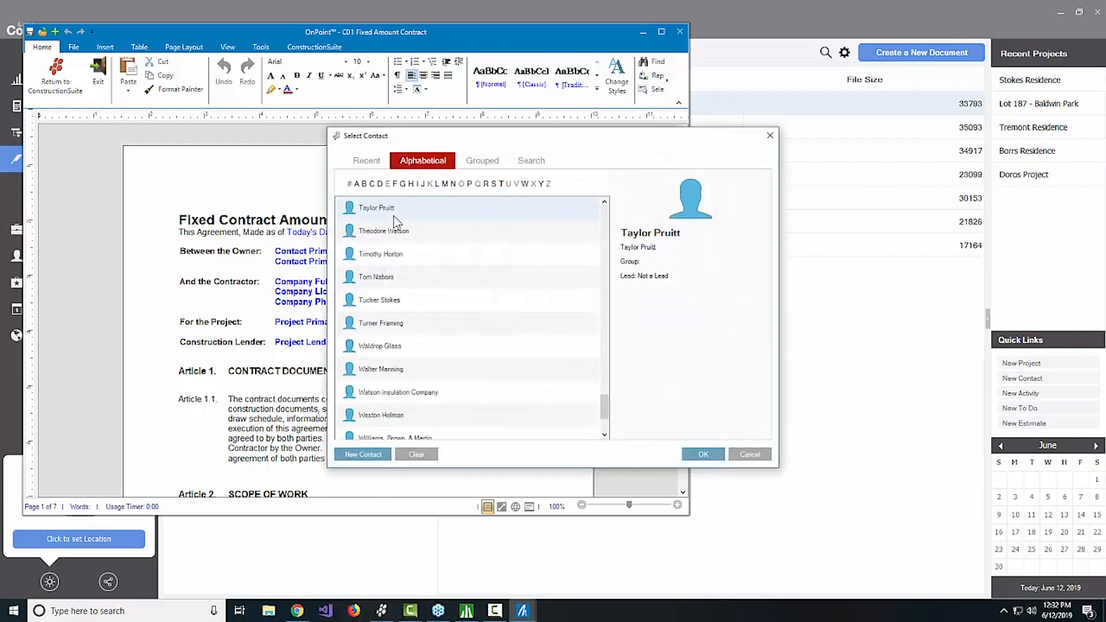
{"action": "double_click", "coordinate": [400, 299]}
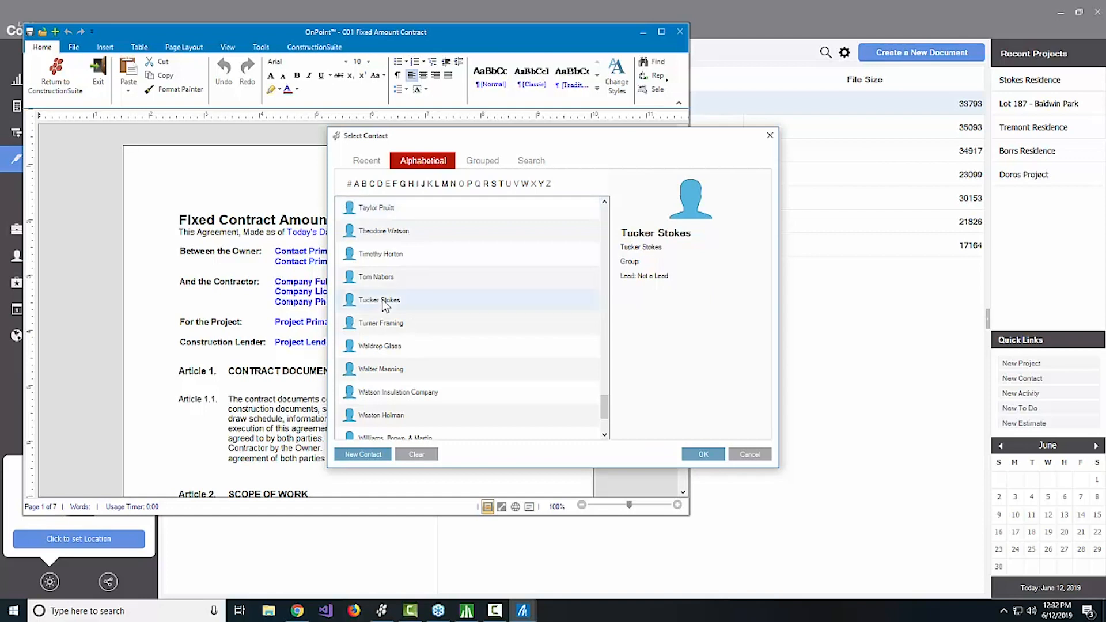
{"action": "left_click", "coordinate": [624, 204]}
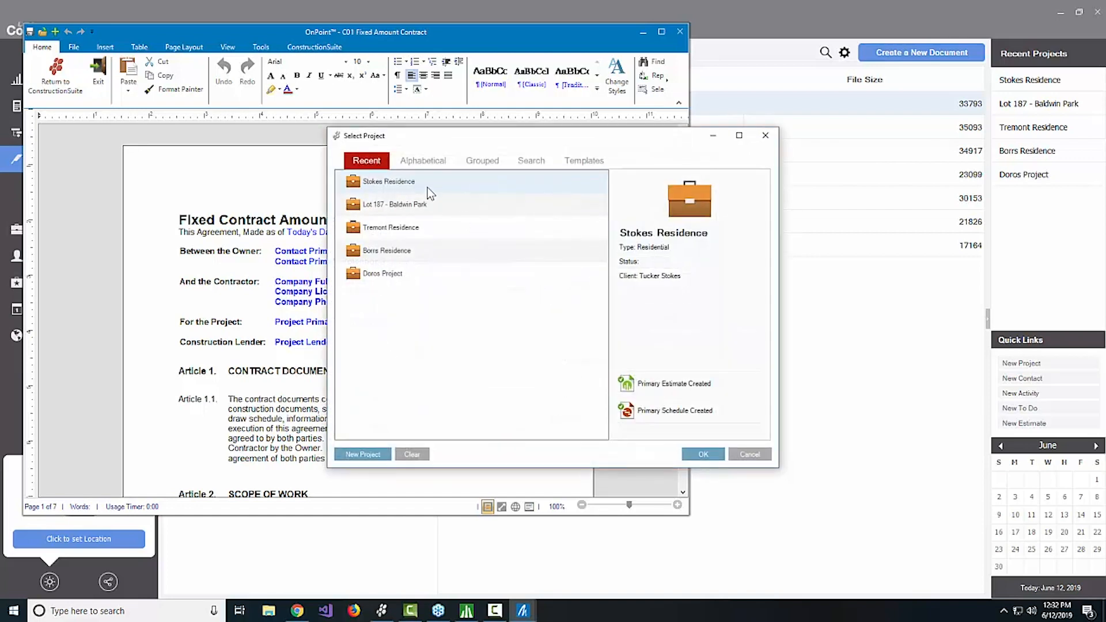
{"action": "double_click", "coordinate": [409, 185]}
{"action": "left_click", "coordinate": [640, 427]}
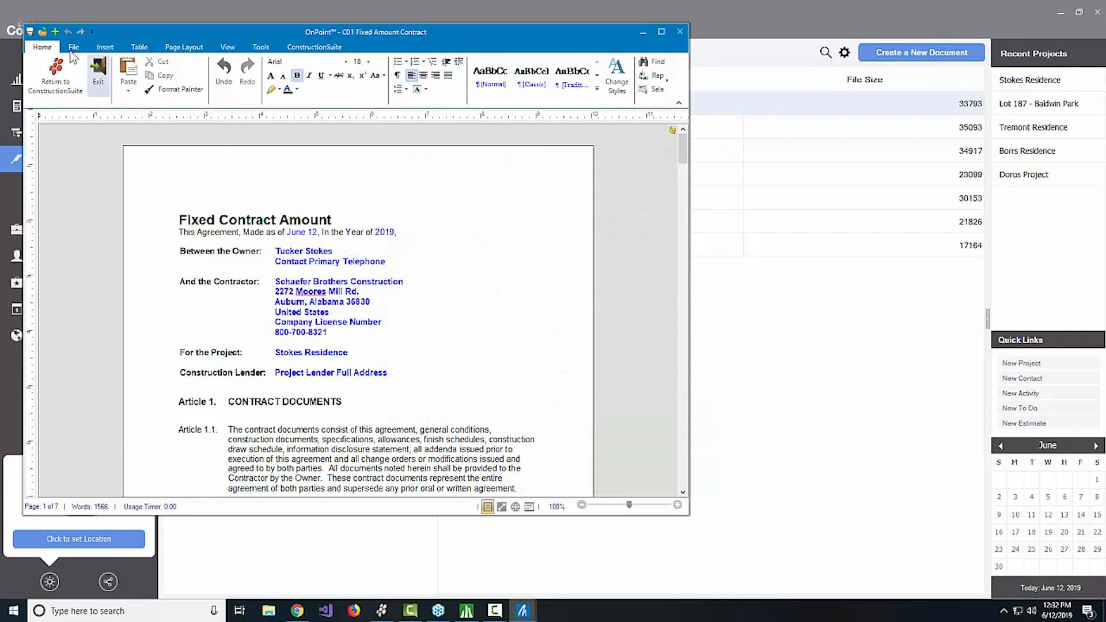
{"action": "left_click", "coordinate": [30, 32]}
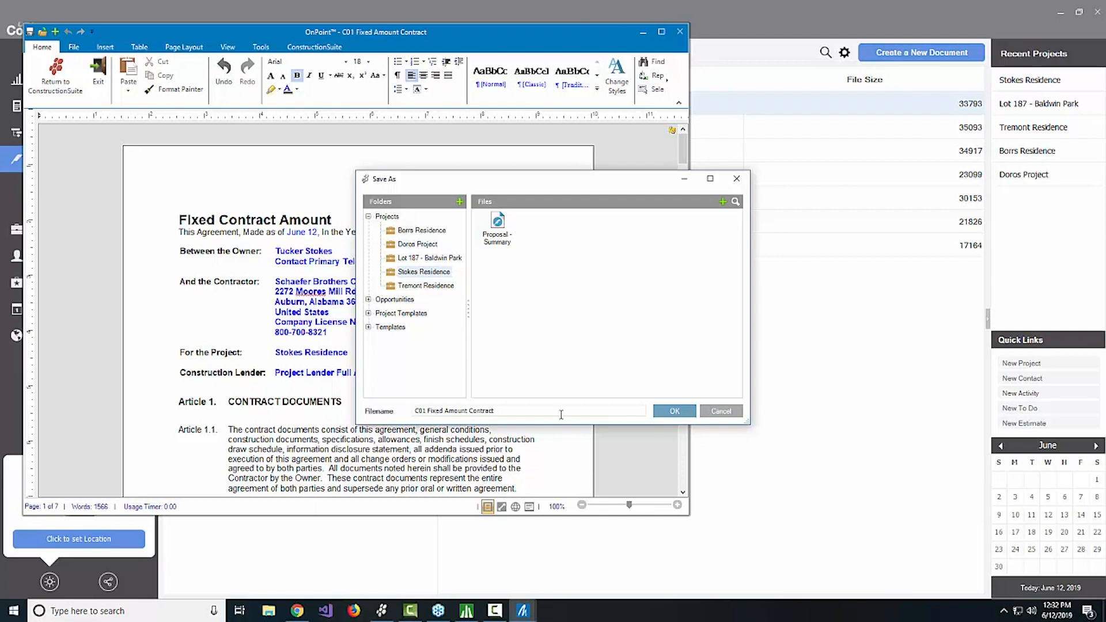
{"action": "left_click", "coordinate": [678, 414]}
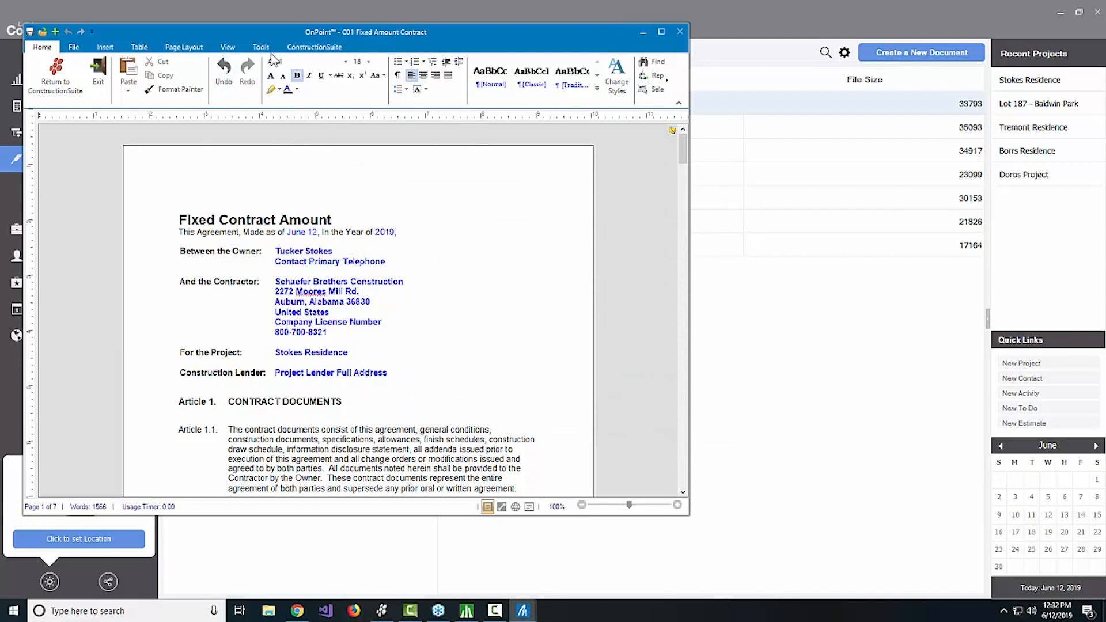
Examine the contract's export formats, its articles with blank project details, and the available contact, project and company fields.
{"action": "left_click", "coordinate": [76, 47]}
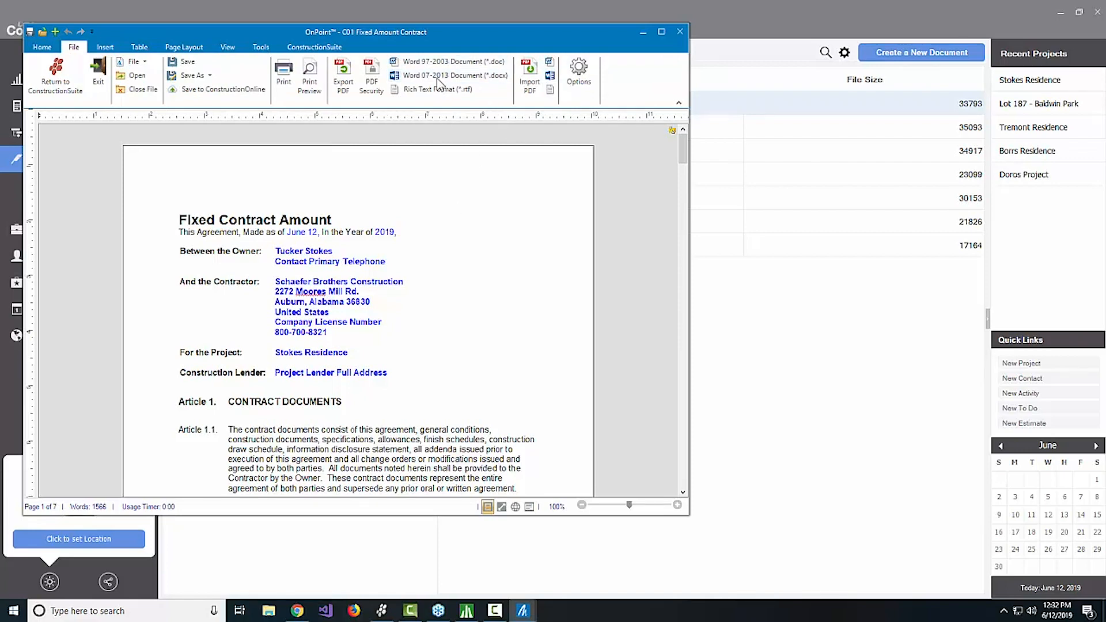
{"action": "left_click", "coordinate": [662, 32]}
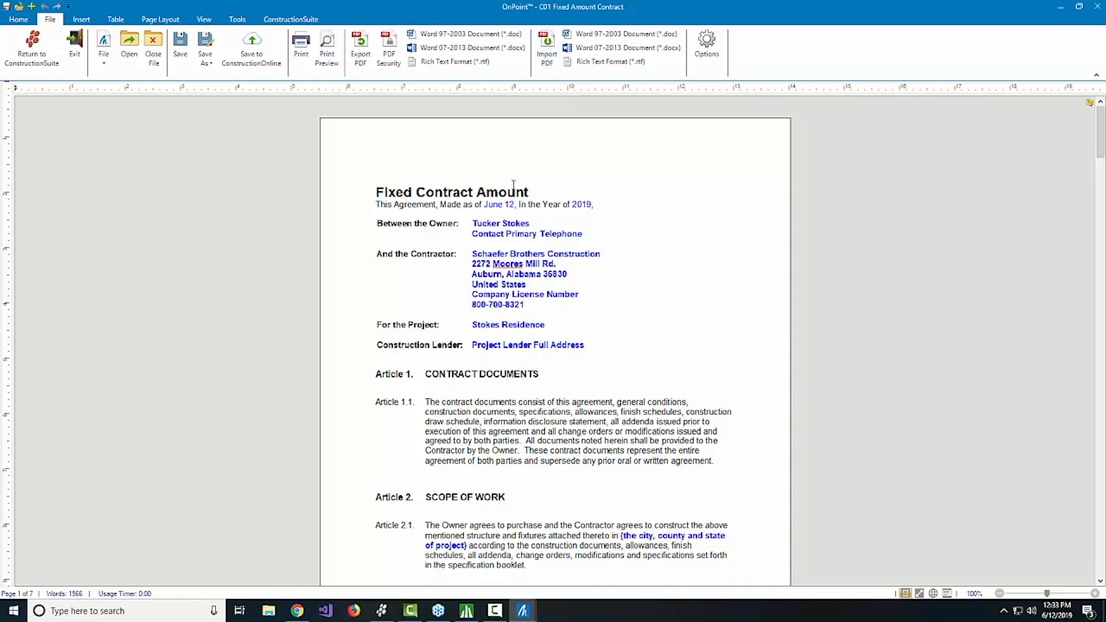
{"action": "scroll", "coordinate": [663, 333], "scroll_direction": "down", "scroll_amount": 6}
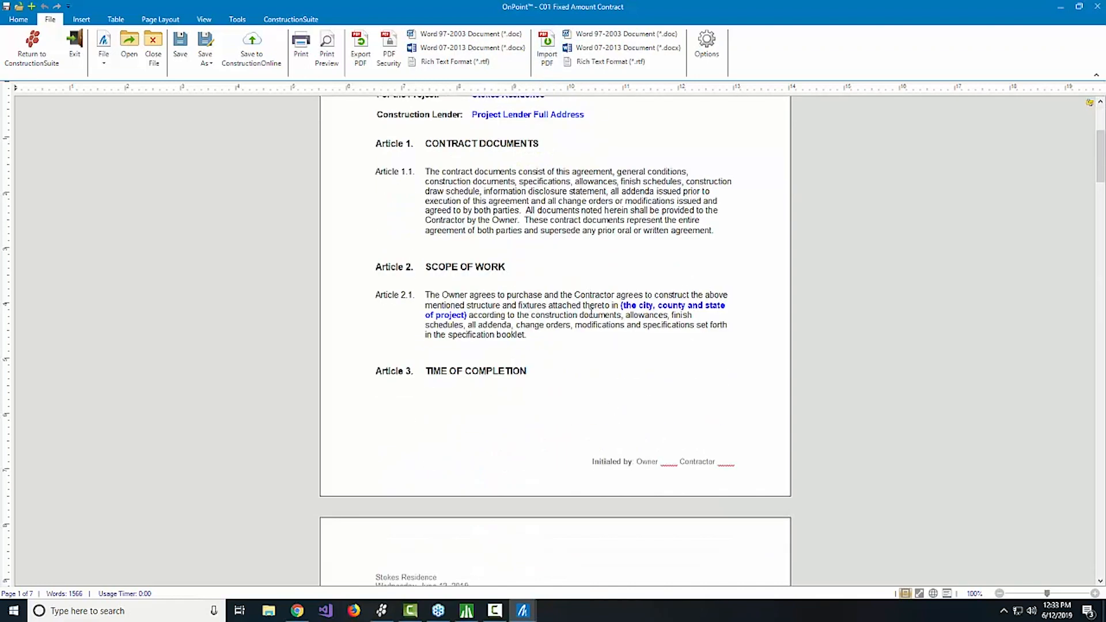
{"action": "scroll", "coordinate": [610, 340], "scroll_direction": "down", "scroll_amount": 1}
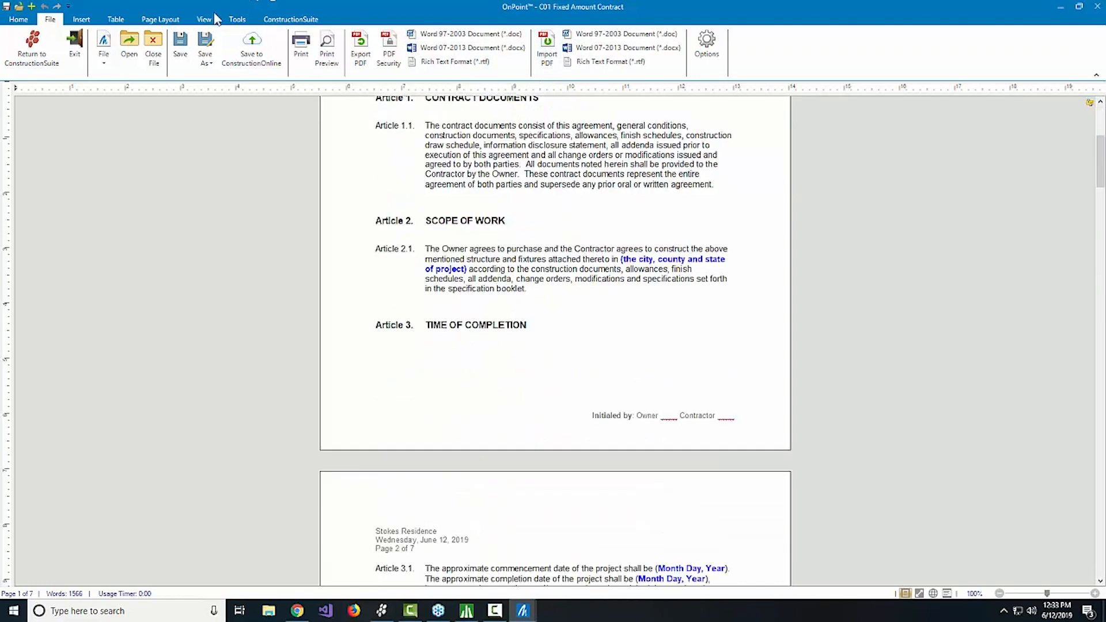
{"action": "left_click", "coordinate": [237, 20]}
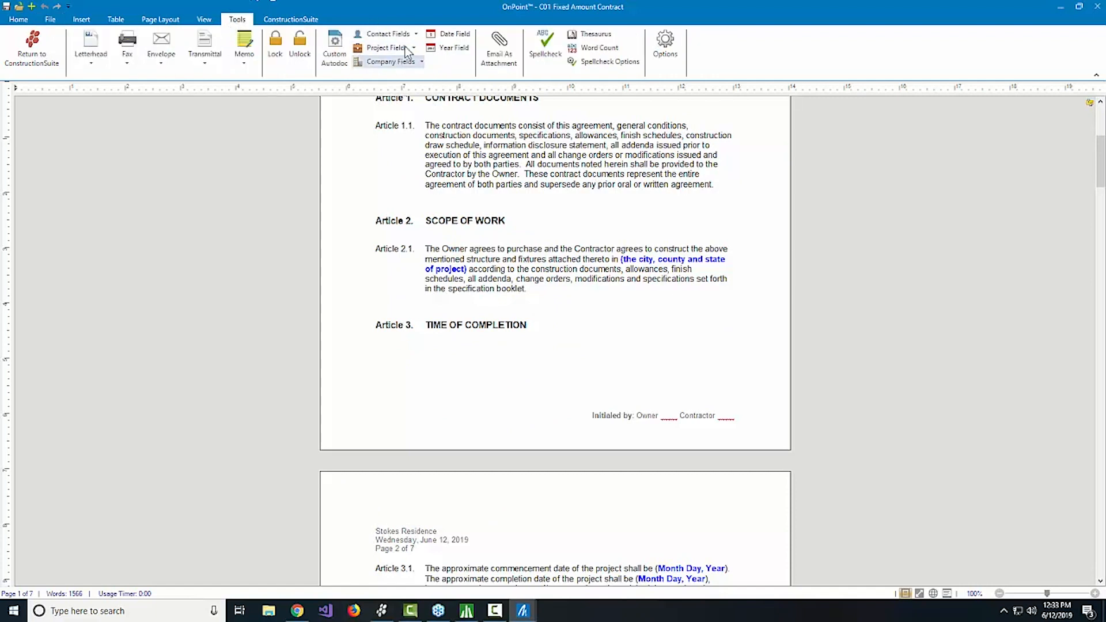
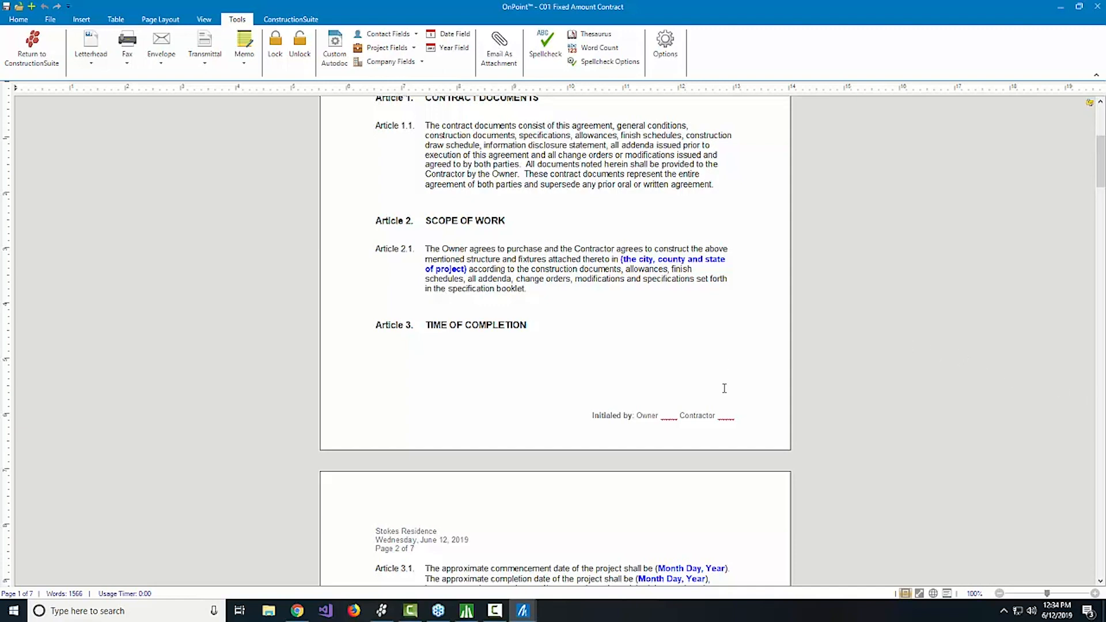
Copy the entire fixed amount contract and switch to the "Proposal - Summary" document.
{"action": "scroll", "coordinate": [718, 378], "scroll_direction": "up", "scroll_amount": 5}
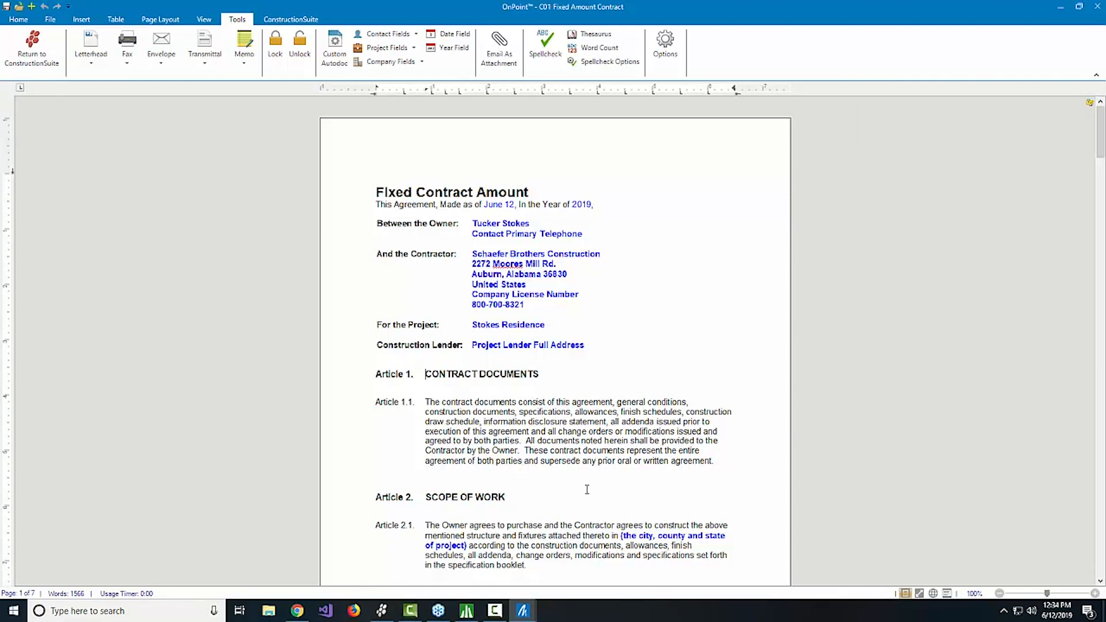
{"action": "key", "text": "ctrl+a"}
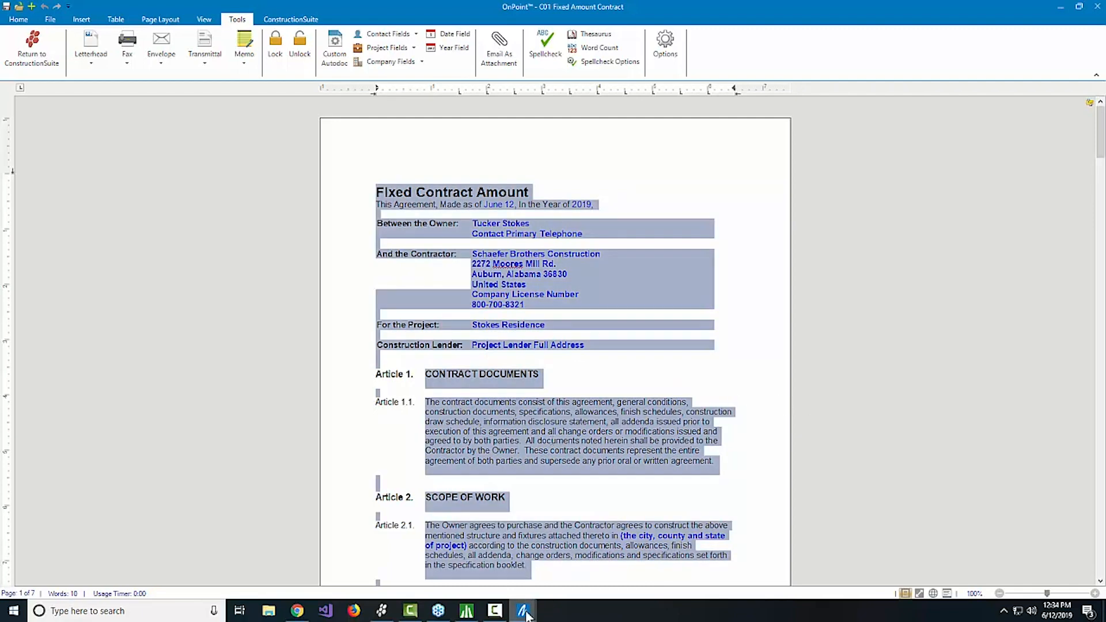
{"action": "mouse_move", "coordinate": [527, 614]}
{"action": "left_click", "coordinate": [381, 560]}
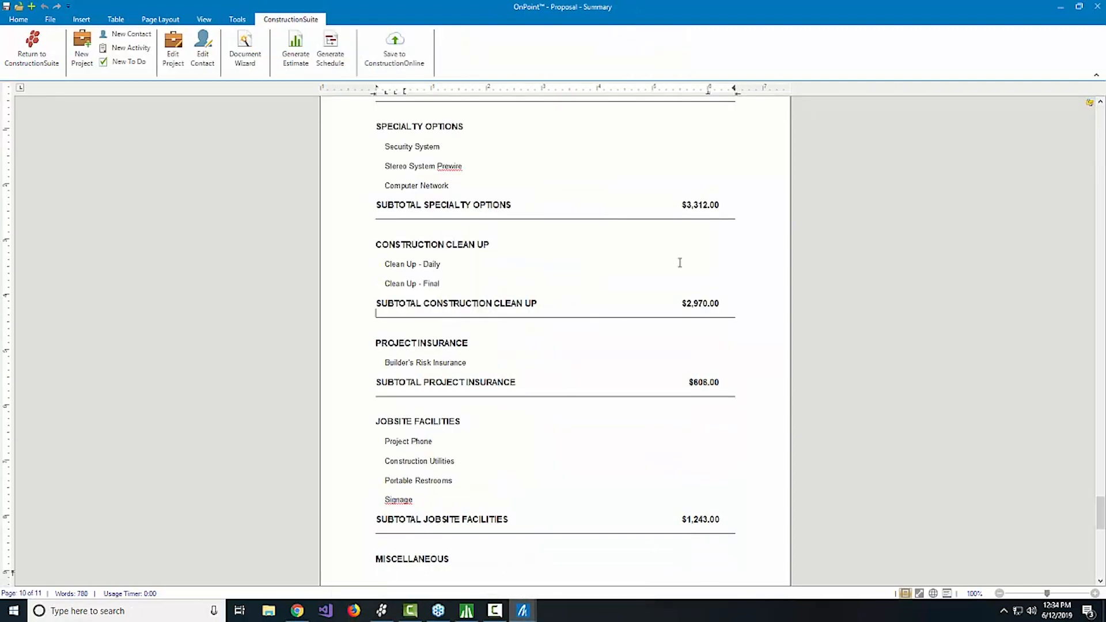
Insert a page break below the signature block at the end of the proposal and paste the copied contract there.
{"action": "scroll", "coordinate": [687, 267], "scroll_direction": "down", "scroll_amount": 3}
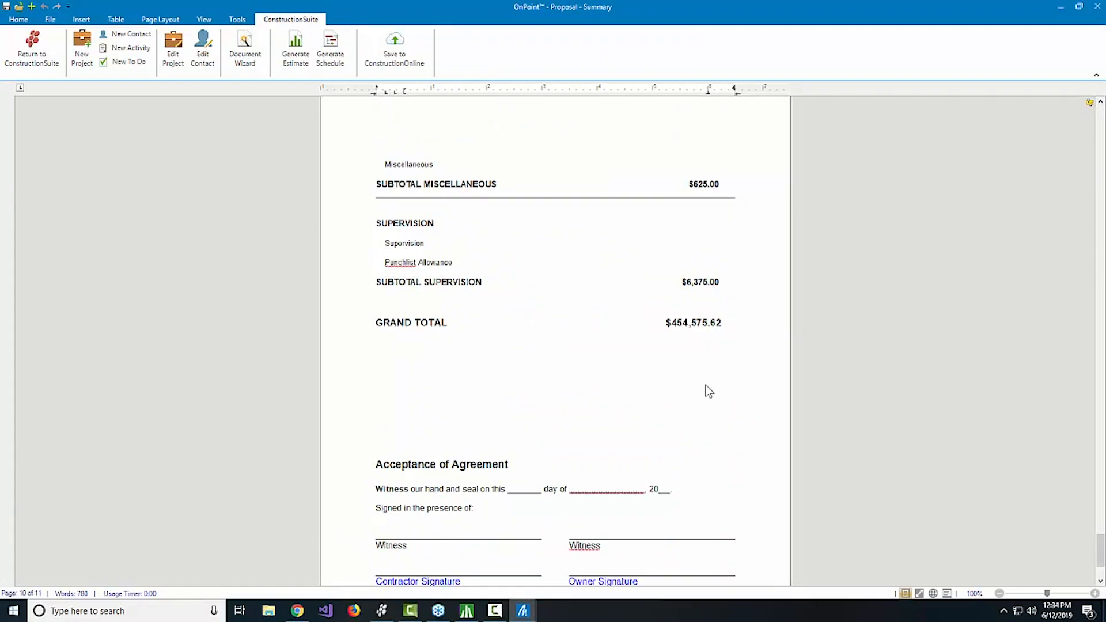
{"action": "scroll", "coordinate": [560, 341], "scroll_direction": "down", "scroll_amount": 2}
{"action": "left_click", "coordinate": [519, 477]}
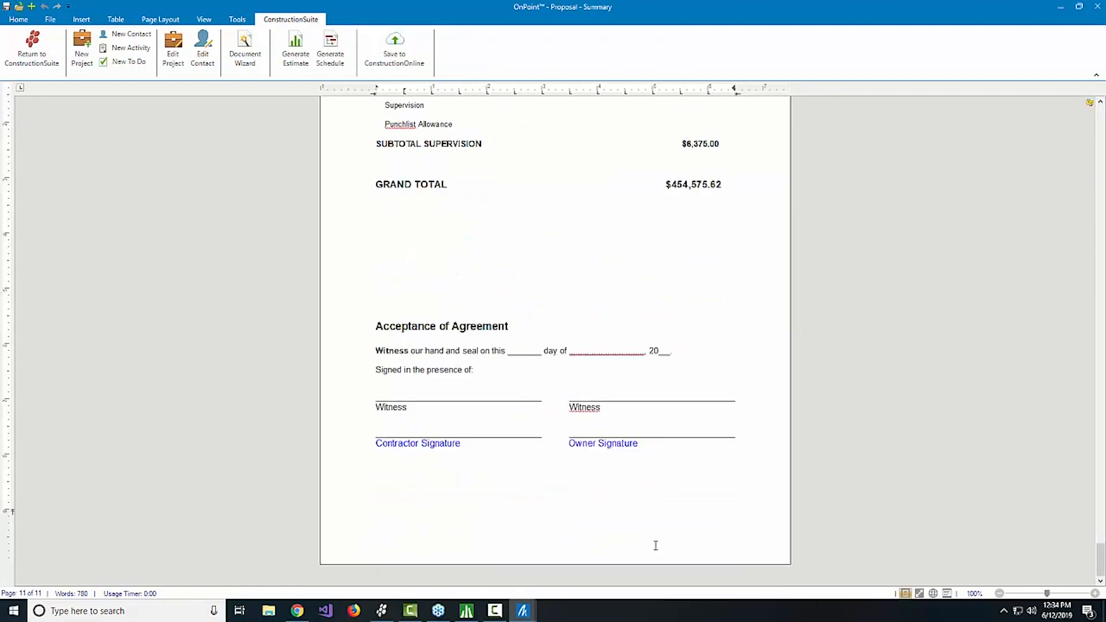
{"action": "left_click", "coordinate": [745, 464]}
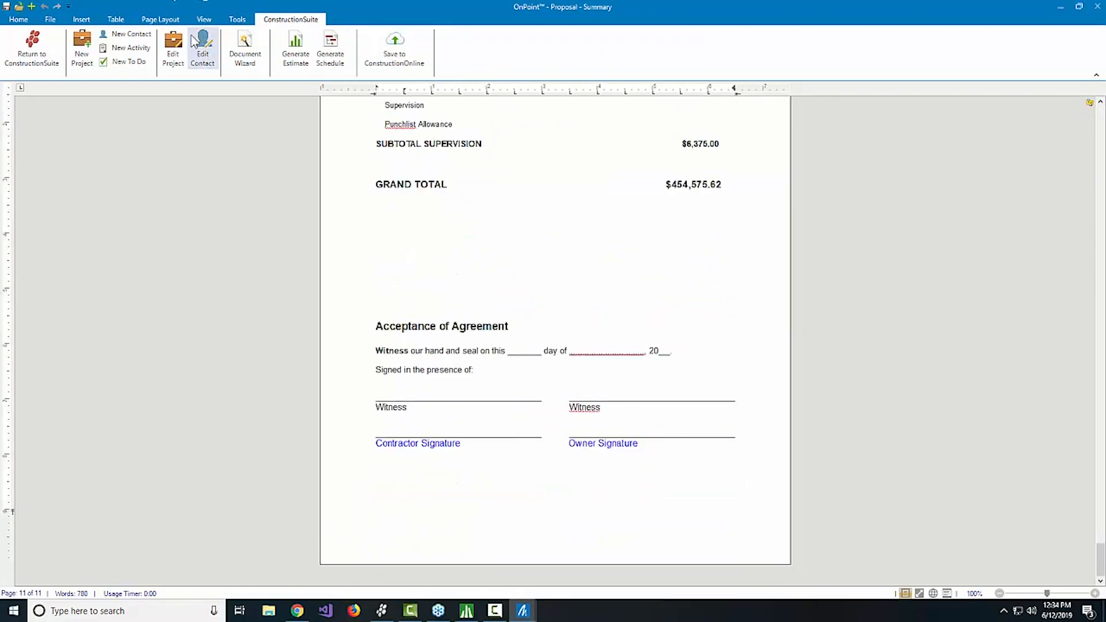
{"action": "left_click", "coordinate": [51, 20]}
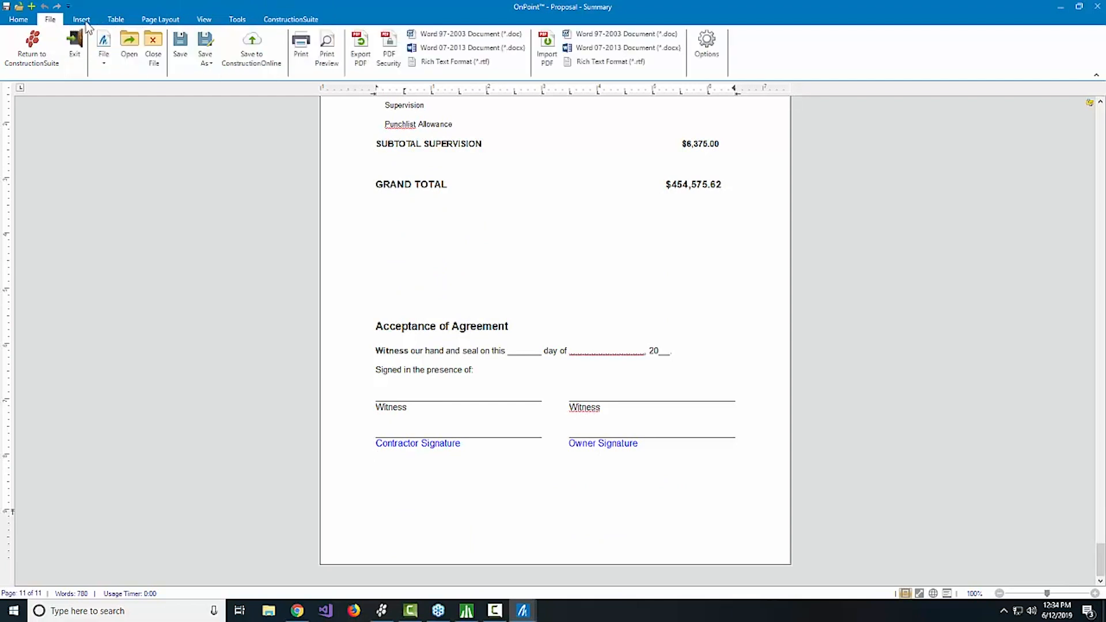
{"action": "left_click", "coordinate": [83, 21]}
{"action": "left_click", "coordinate": [232, 55]}
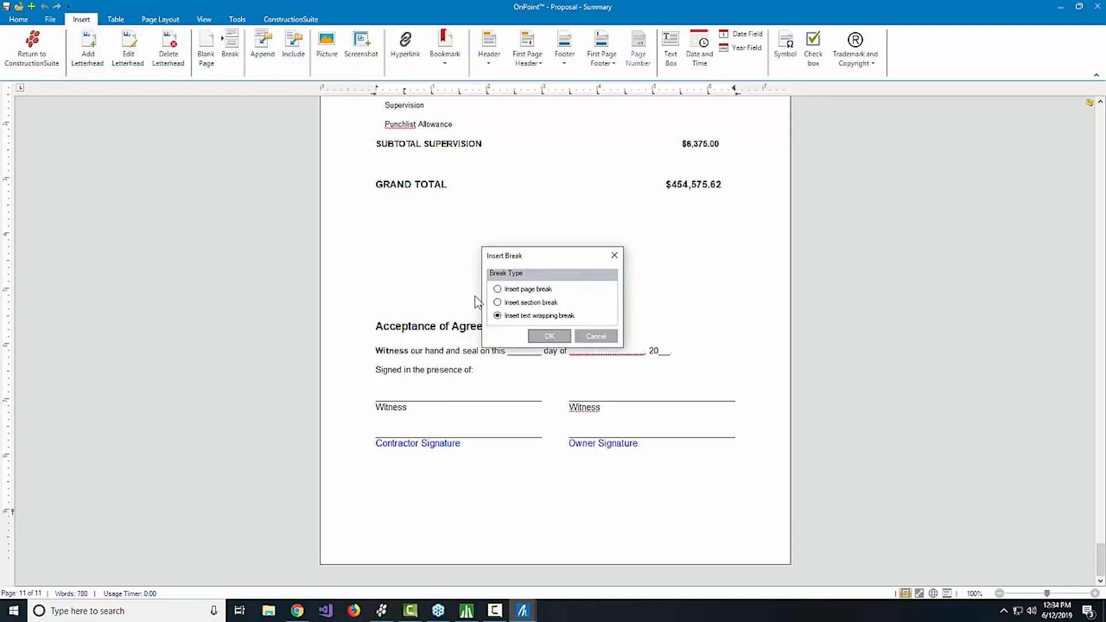
{"action": "left_click", "coordinate": [518, 292]}
{"action": "left_click", "coordinate": [550, 335]}
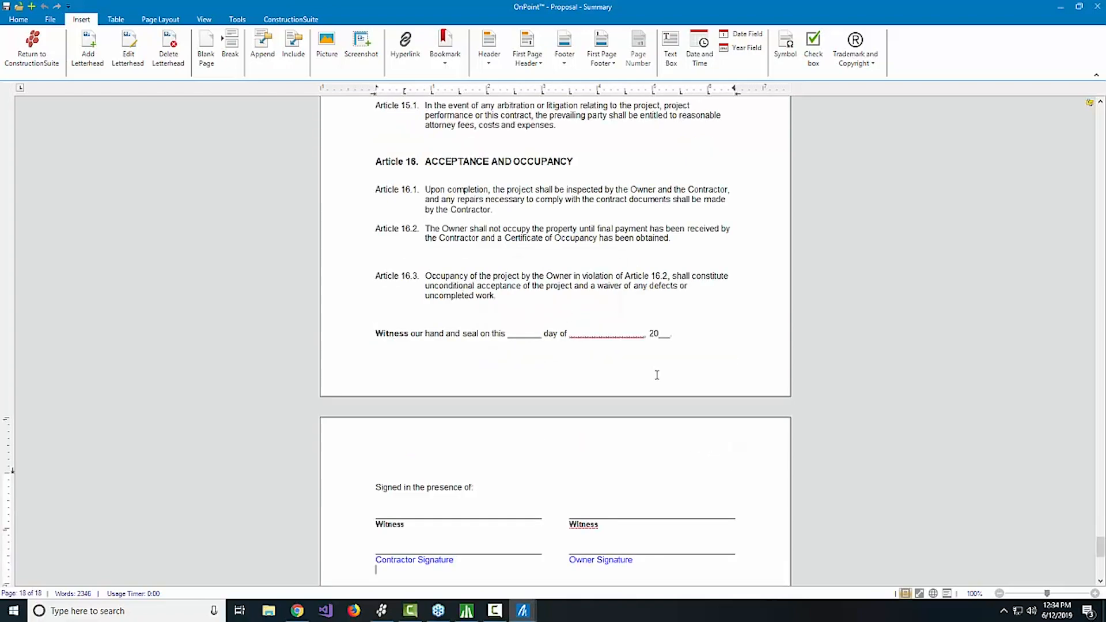
Check the transition from the proposal's acceptance section to the appended contract, and save the combined document.
{"action": "scroll", "coordinate": [656, 376], "scroll_direction": "up", "scroll_amount": 15}
{"action": "scroll", "coordinate": [696, 372], "scroll_direction": "up", "scroll_amount": 15}
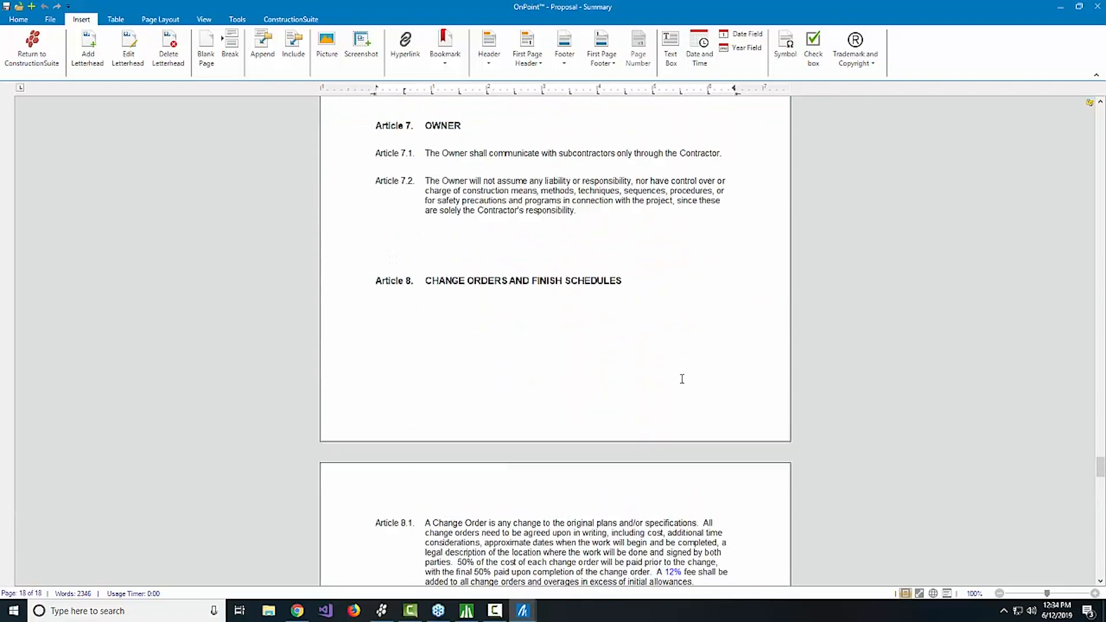
{"action": "scroll", "coordinate": [673, 380], "scroll_direction": "up", "scroll_amount": 15}
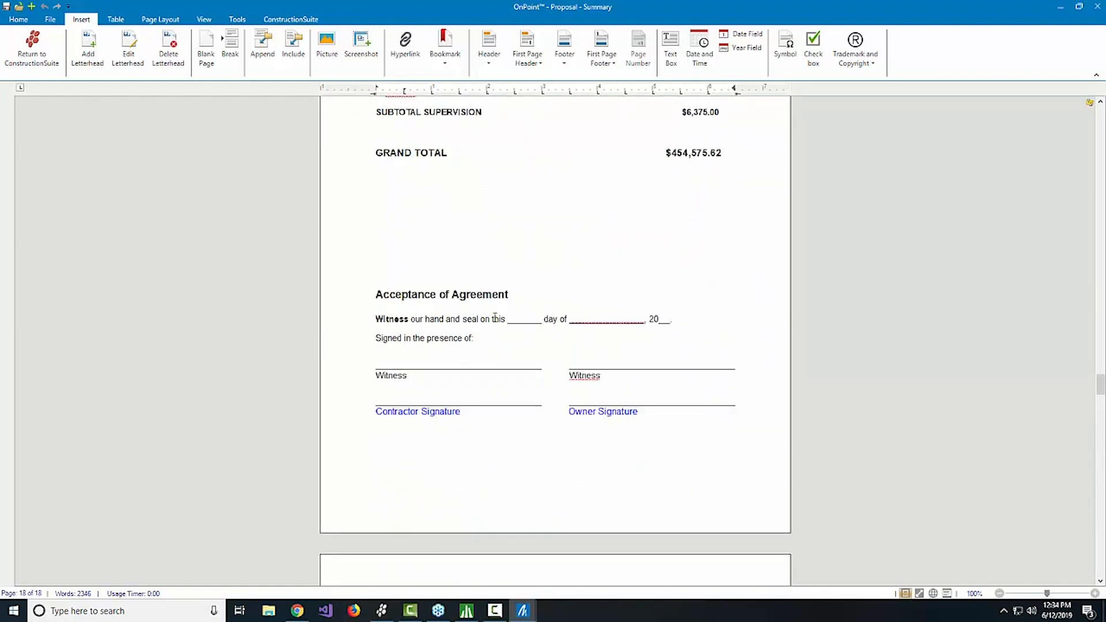
{"action": "scroll", "coordinate": [588, 326], "scroll_direction": "down", "scroll_amount": 7}
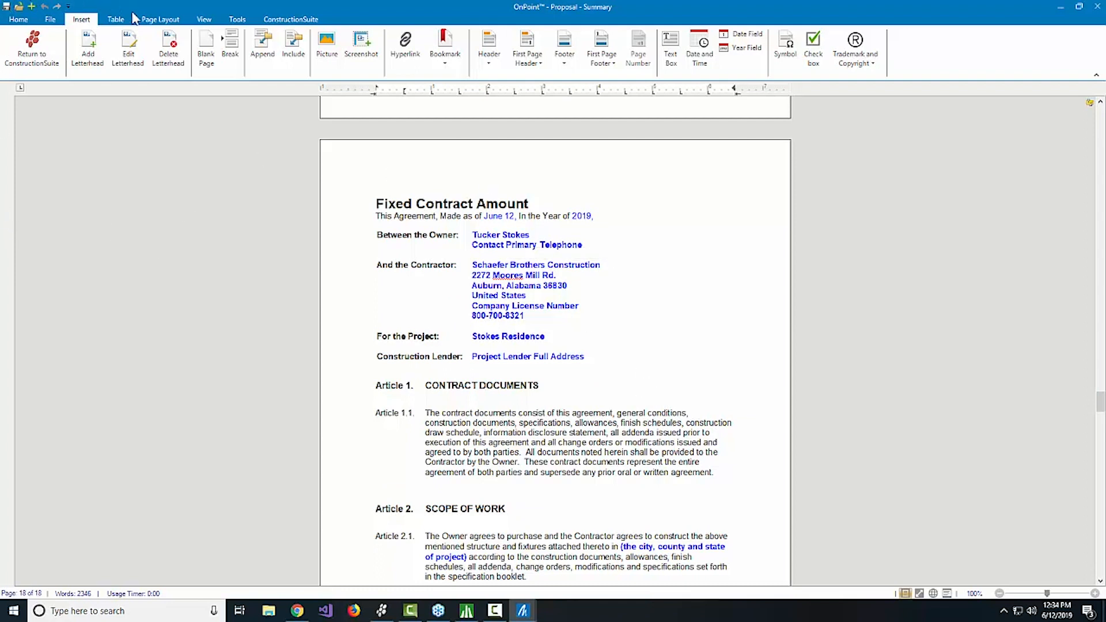
{"action": "left_click", "coordinate": [6, 7]}
Check the AutoSave settings in the OnPoint options and leave them without making changes.
{"action": "left_click", "coordinate": [236, 23]}
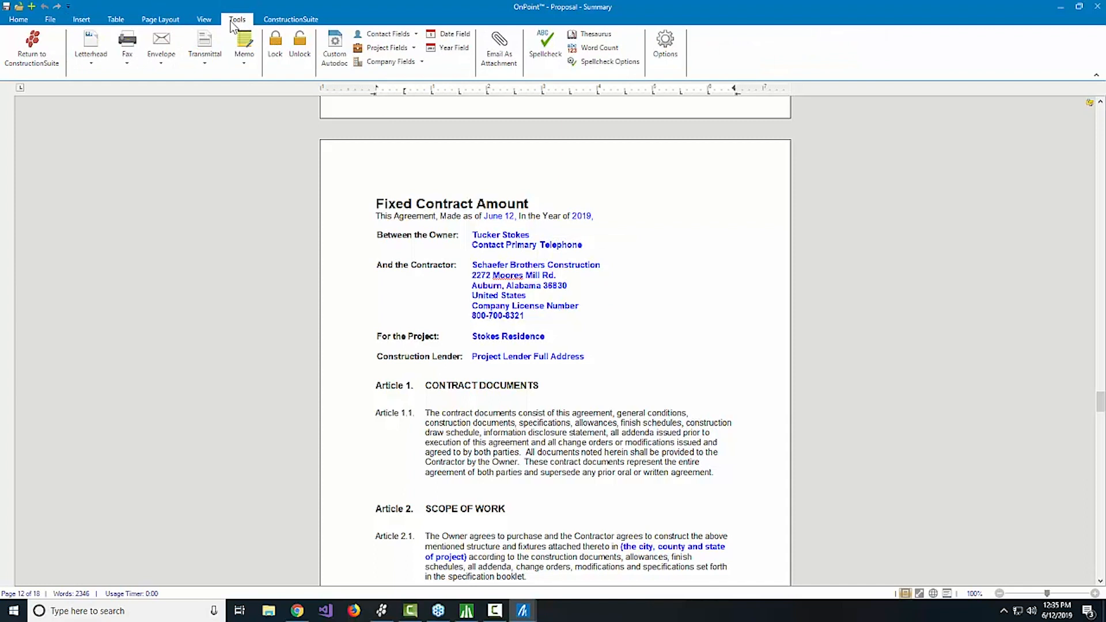
{"action": "left_click", "coordinate": [665, 45]}
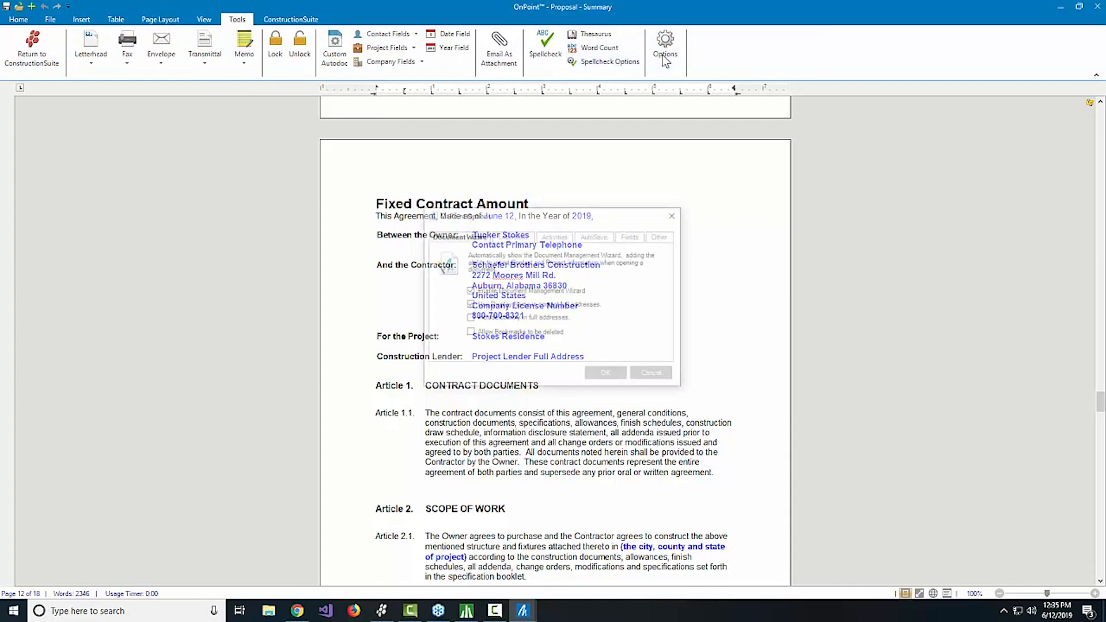
{"action": "left_click", "coordinate": [596, 236]}
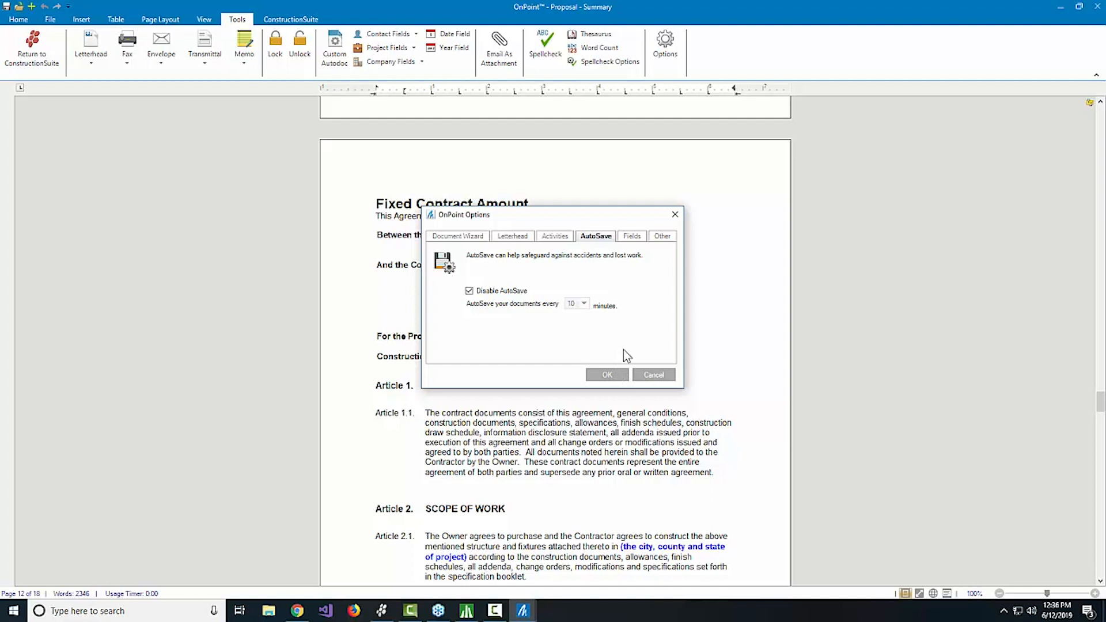
{"action": "left_click", "coordinate": [657, 374]}
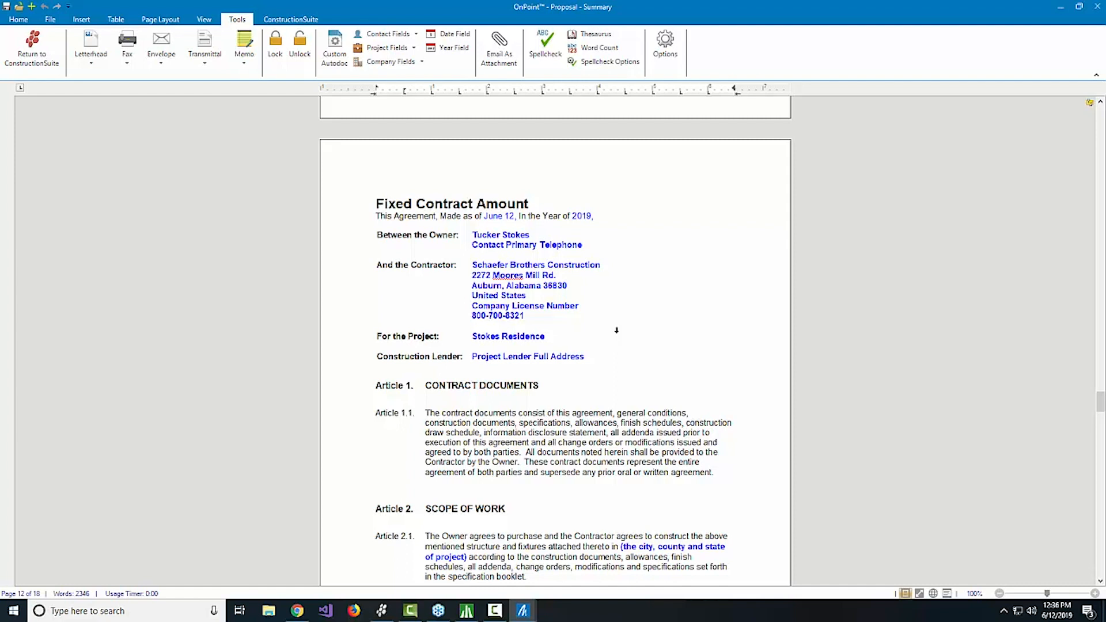
{"action": "scroll", "coordinate": [637, 311], "scroll_direction": "up", "scroll_amount": 2}
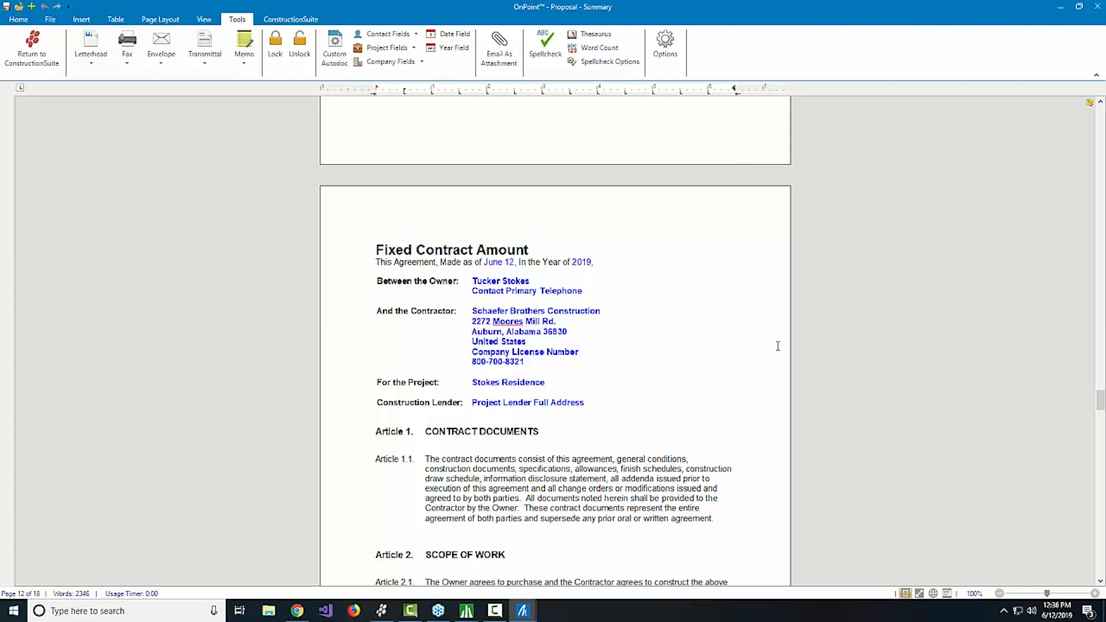
Switch to the Stokes Residence estimate in OnCost and use the Report Wizard to set up a project management Project Totals Report.
{"action": "left_click", "coordinate": [467, 611]}
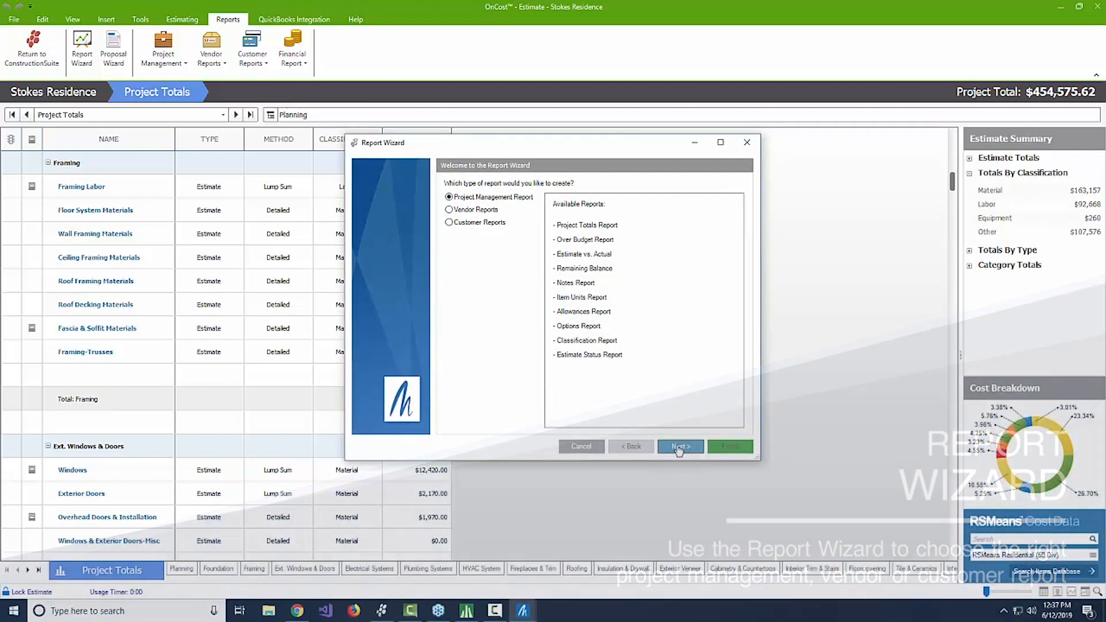
{"action": "left_click", "coordinate": [679, 447]}
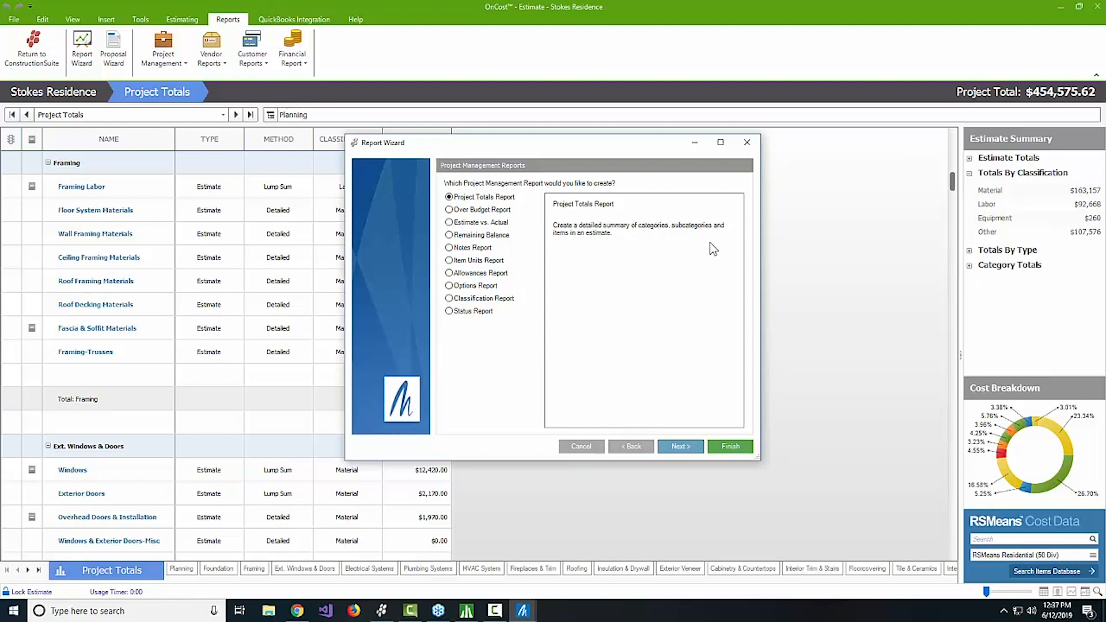
{"action": "left_click", "coordinate": [681, 446]}
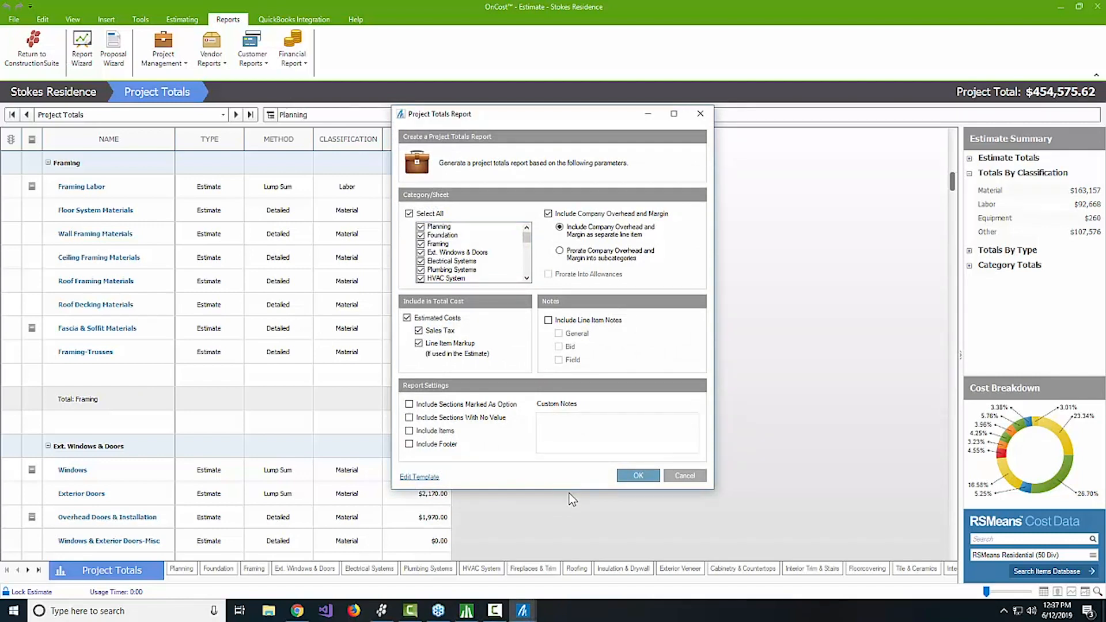
Include items in the Project Totals Report, and exclude company overhead and margin as well as line item markup.
{"action": "left_click", "coordinate": [410, 431]}
{"action": "left_click", "coordinate": [570, 214]}
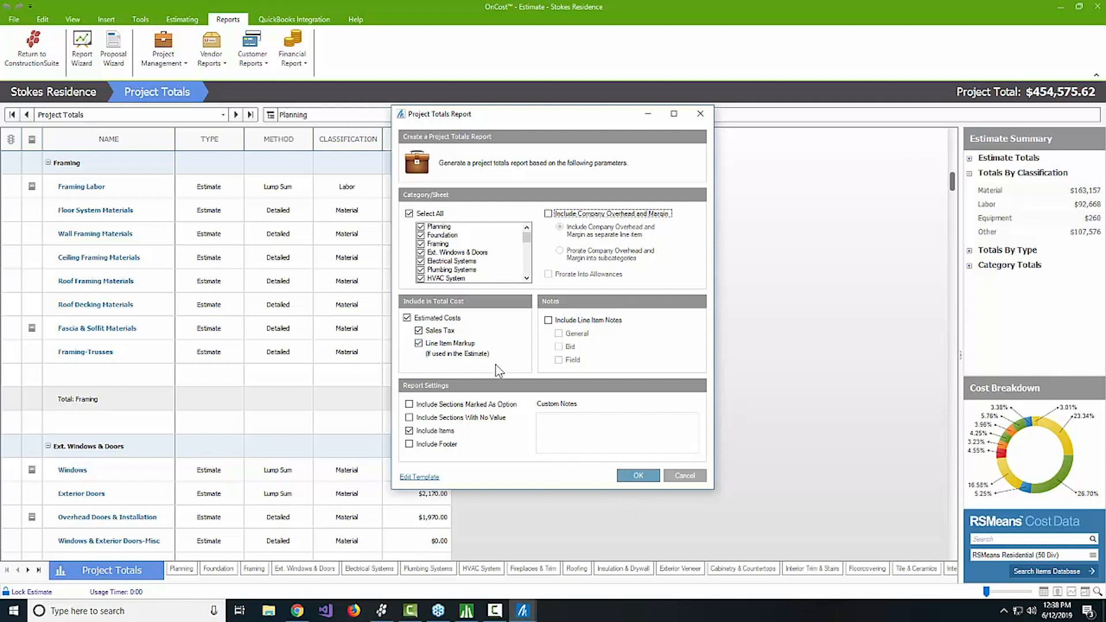
{"action": "left_click", "coordinate": [422, 350]}
{"action": "left_click", "coordinate": [421, 347]}
Include the General, Bid and Field line item notes and generate the Project Totals Report.
{"action": "left_click", "coordinate": [547, 320]}
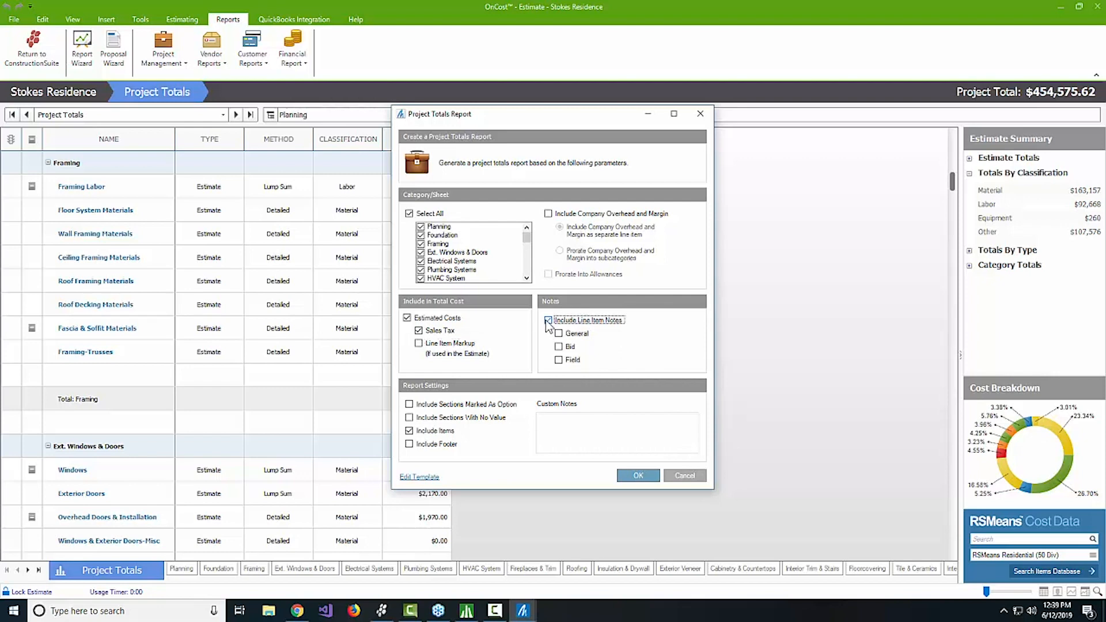
{"action": "left_click", "coordinate": [559, 334]}
{"action": "left_click", "coordinate": [558, 347]}
{"action": "left_click", "coordinate": [558, 360]}
{"action": "left_click", "coordinate": [639, 477]}
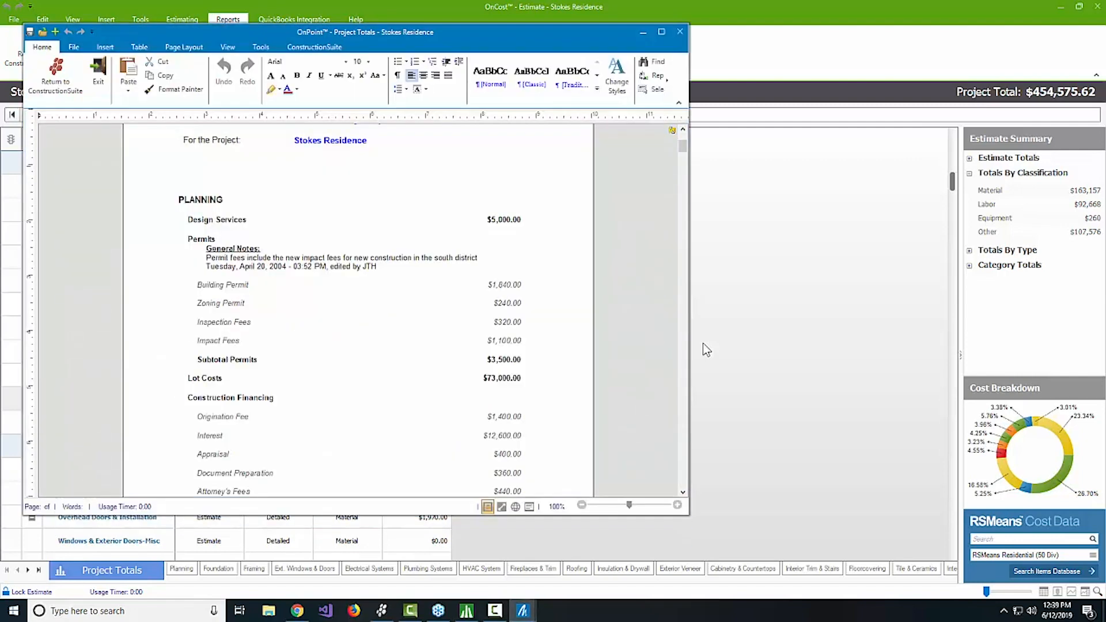
Examine the Project Totals Report's contractor and client details, and the item costs and notes under Planning and Foundation.
{"action": "scroll", "coordinate": [528, 350], "scroll_direction": "down", "scroll_amount": 10}
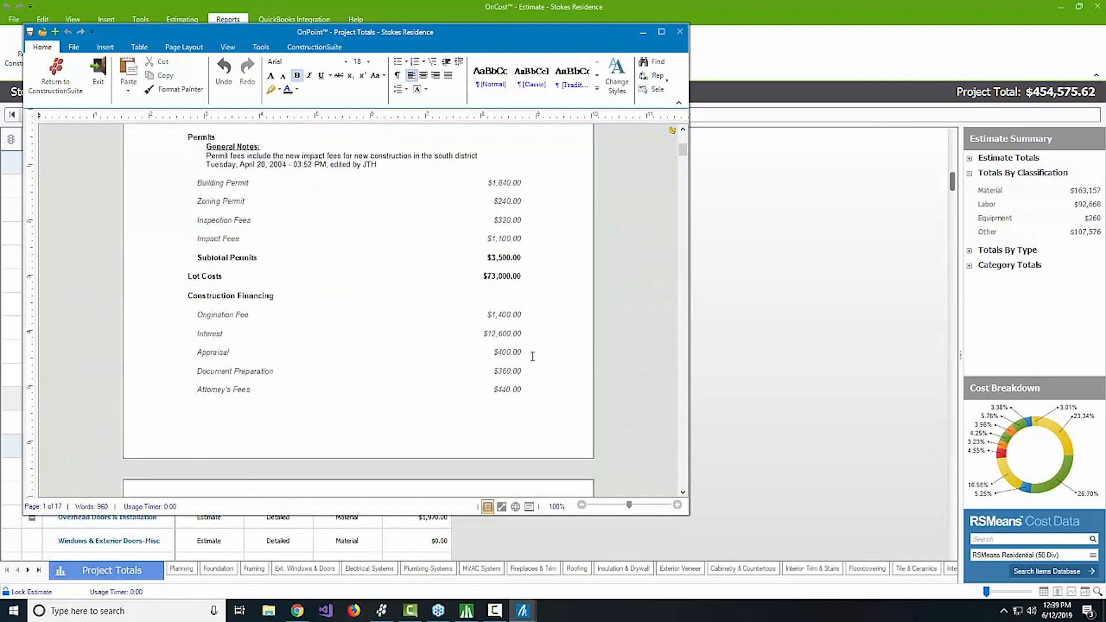
{"action": "scroll", "coordinate": [529, 350], "scroll_direction": "down", "scroll_amount": 3}
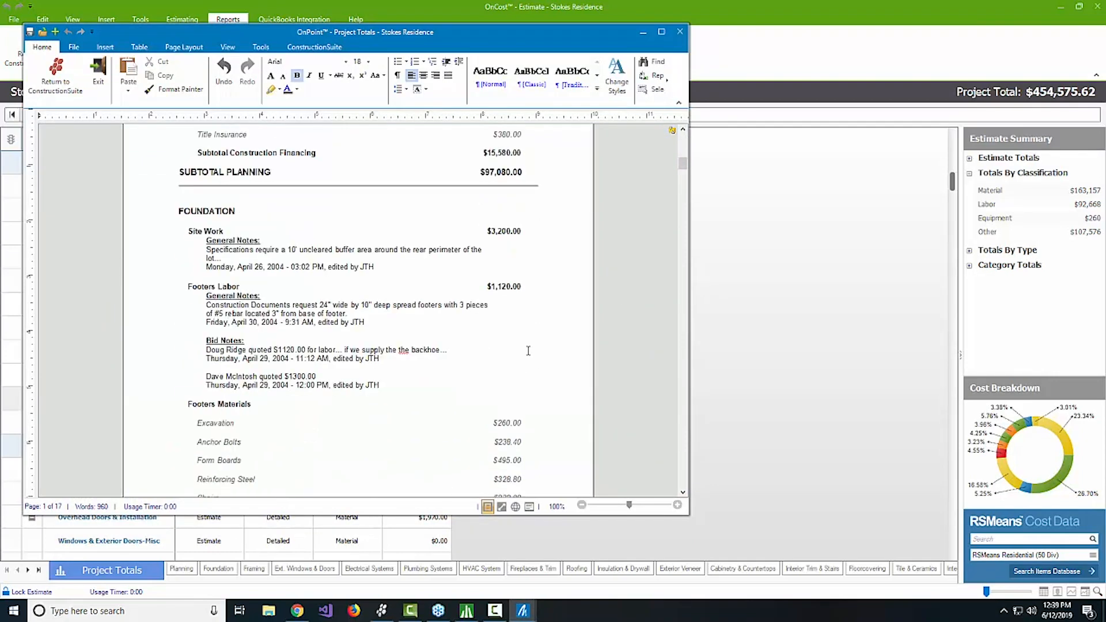
{"action": "scroll", "coordinate": [528, 350], "scroll_direction": "down", "scroll_amount": 3}
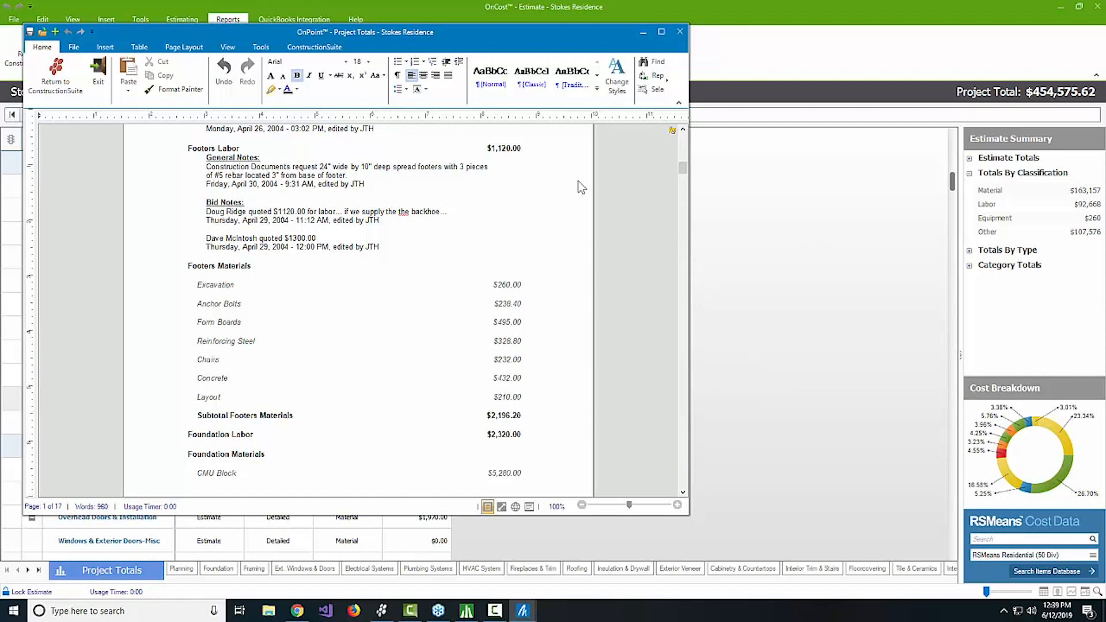
{"action": "left_click_drag", "start_coordinate": [463, 36], "coordinate": [645, 36]}
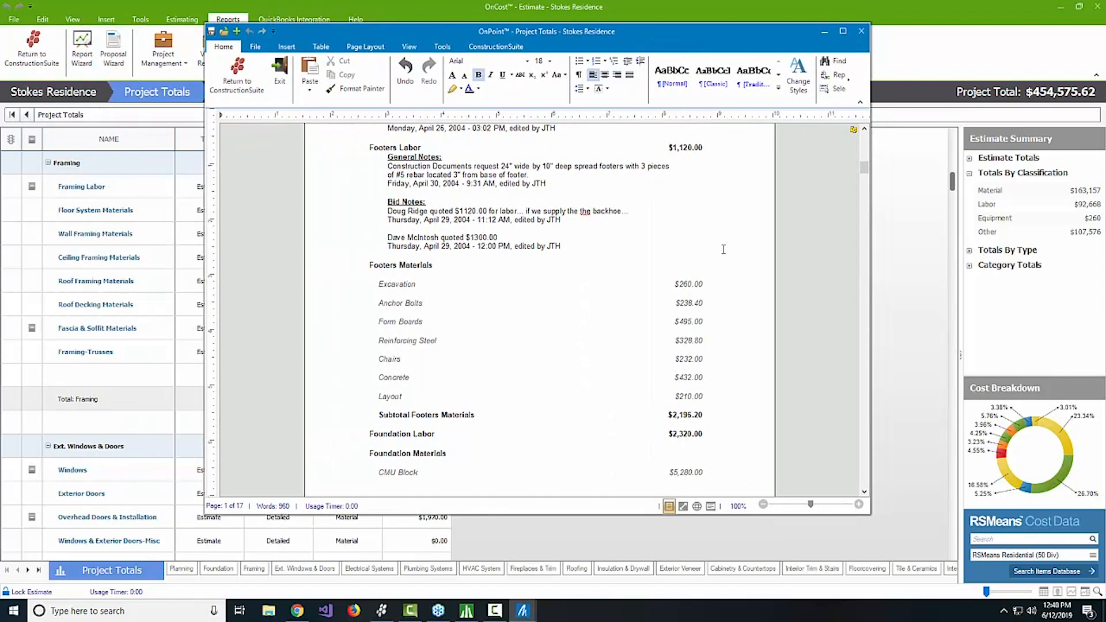
{"action": "left_click_drag", "start_coordinate": [865, 165], "coordinate": [866, 140]}
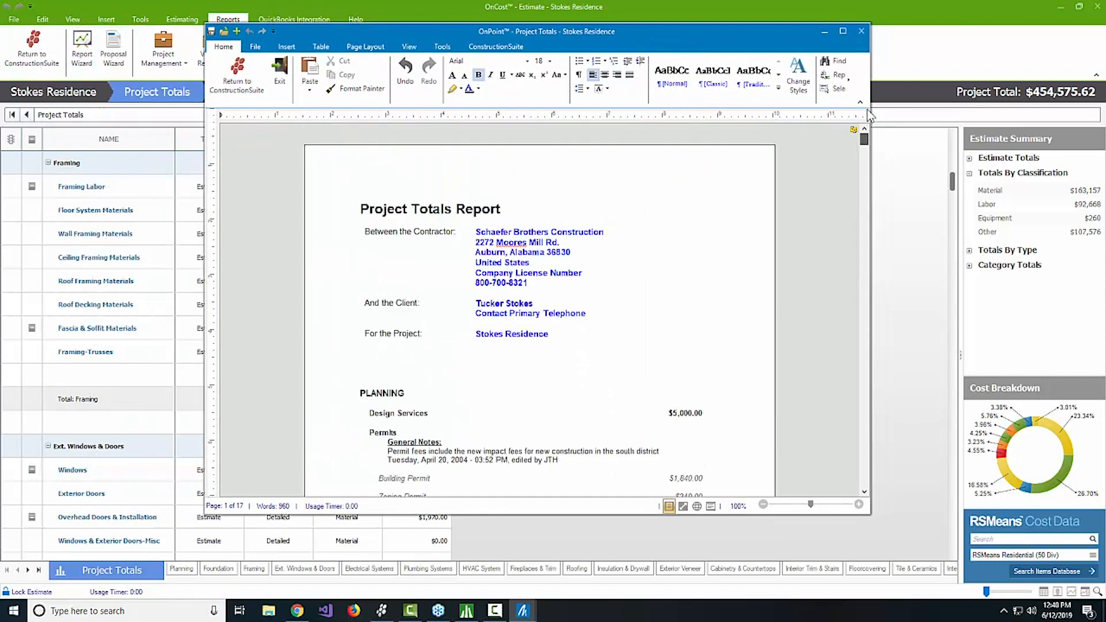
{"action": "scroll", "coordinate": [680, 253], "scroll_direction": "down", "scroll_amount": 2}
{"action": "scroll", "coordinate": [679, 253], "scroll_direction": "down", "scroll_amount": 1}
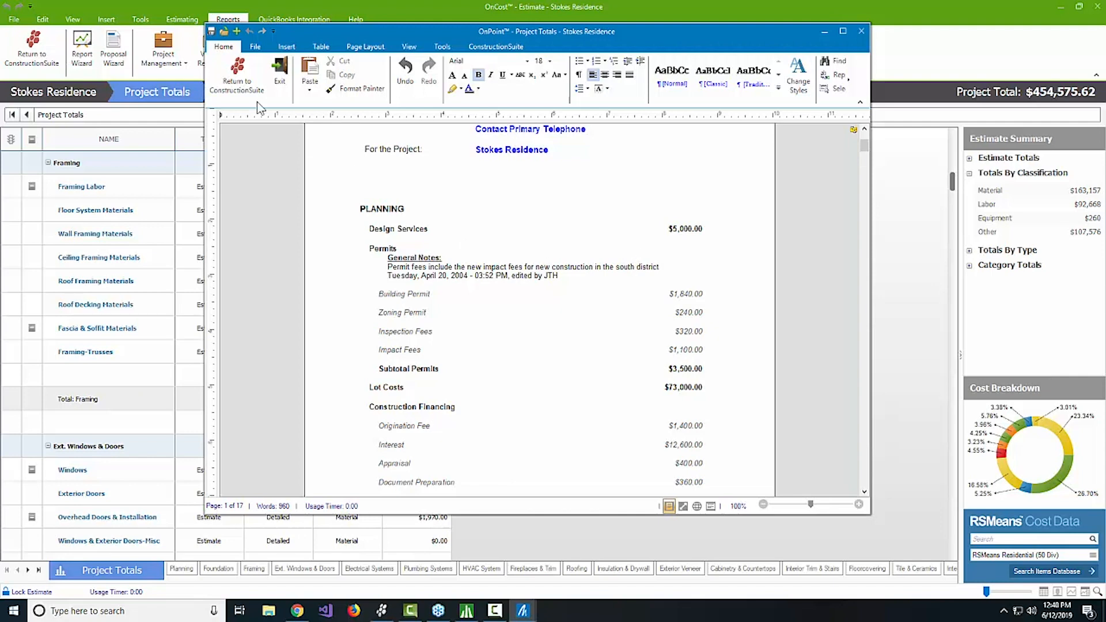
{"action": "scroll", "coordinate": [576, 214], "scroll_direction": "down", "scroll_amount": 1}
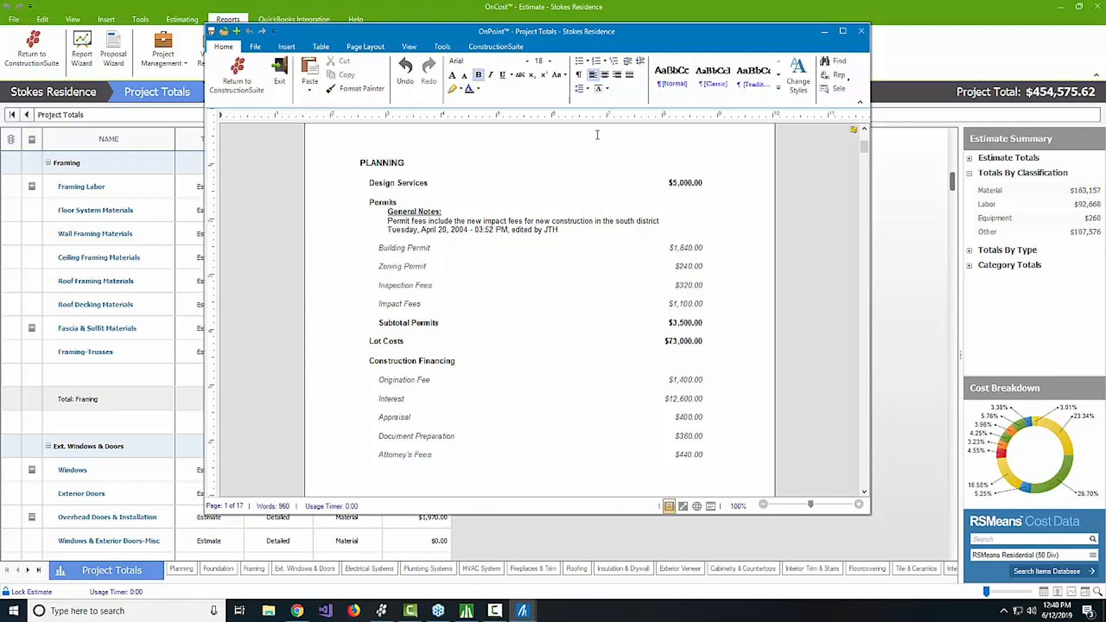
{"action": "scroll", "coordinate": [701, 214], "scroll_direction": "up", "scroll_amount": 4}
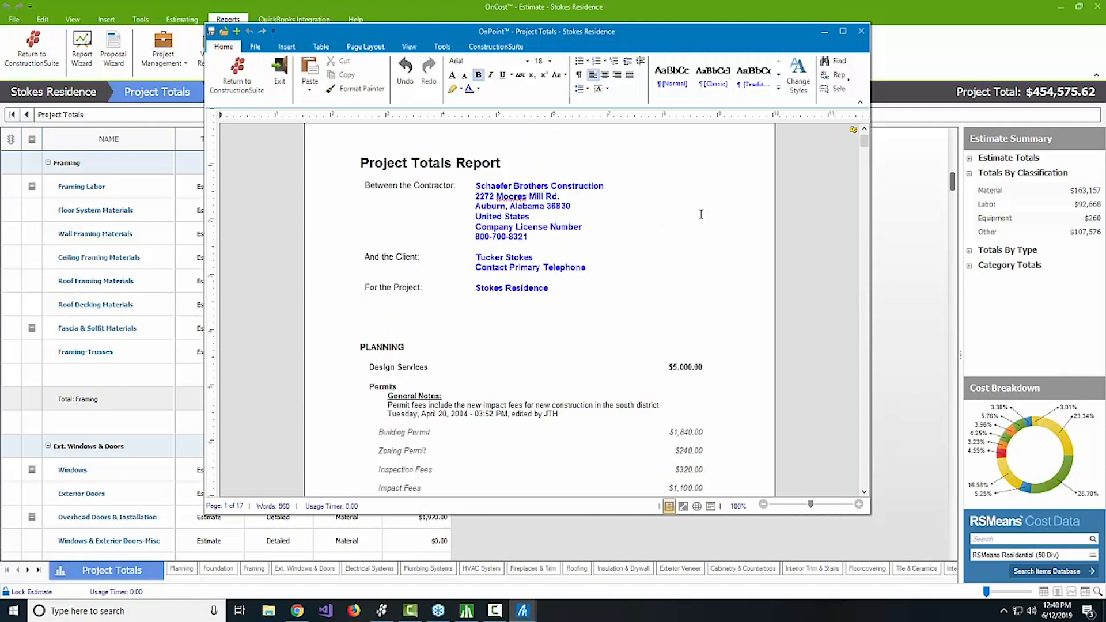
{"action": "scroll", "coordinate": [701, 214], "scroll_direction": "up", "scroll_amount": 1}
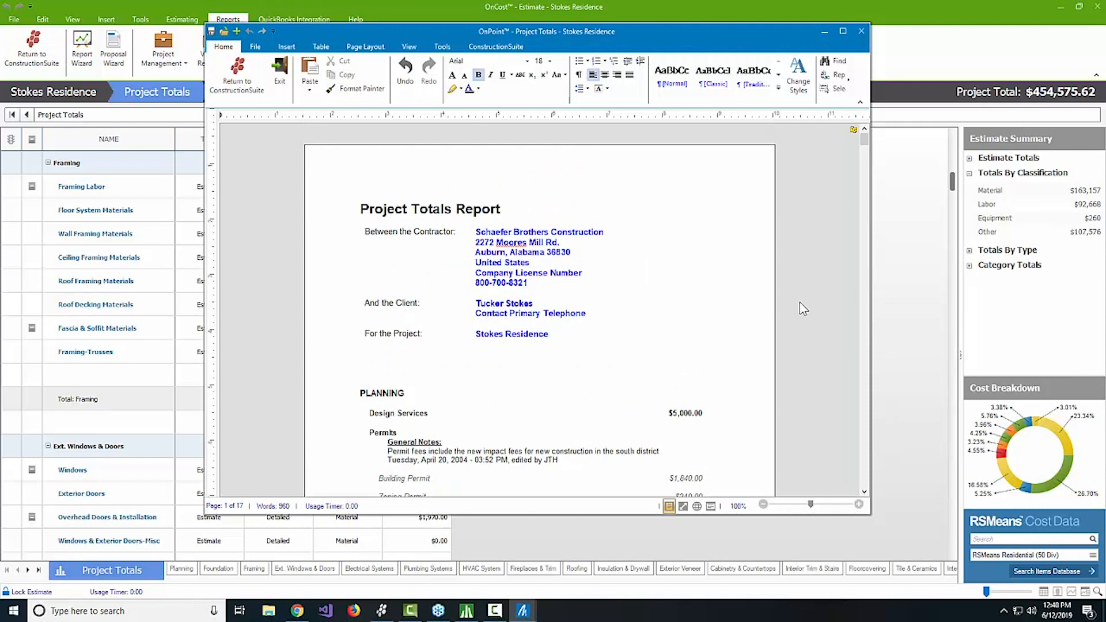
{"action": "scroll", "coordinate": [654, 227], "scroll_direction": "down", "scroll_amount": 7}
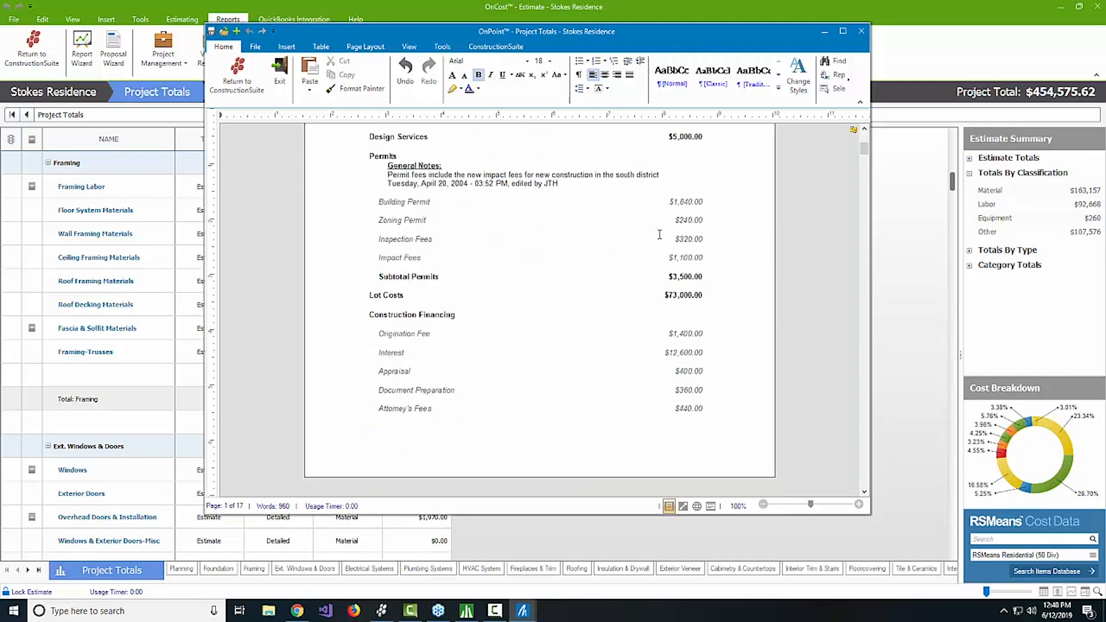
{"action": "scroll", "coordinate": [652, 226], "scroll_direction": "down", "scroll_amount": 2}
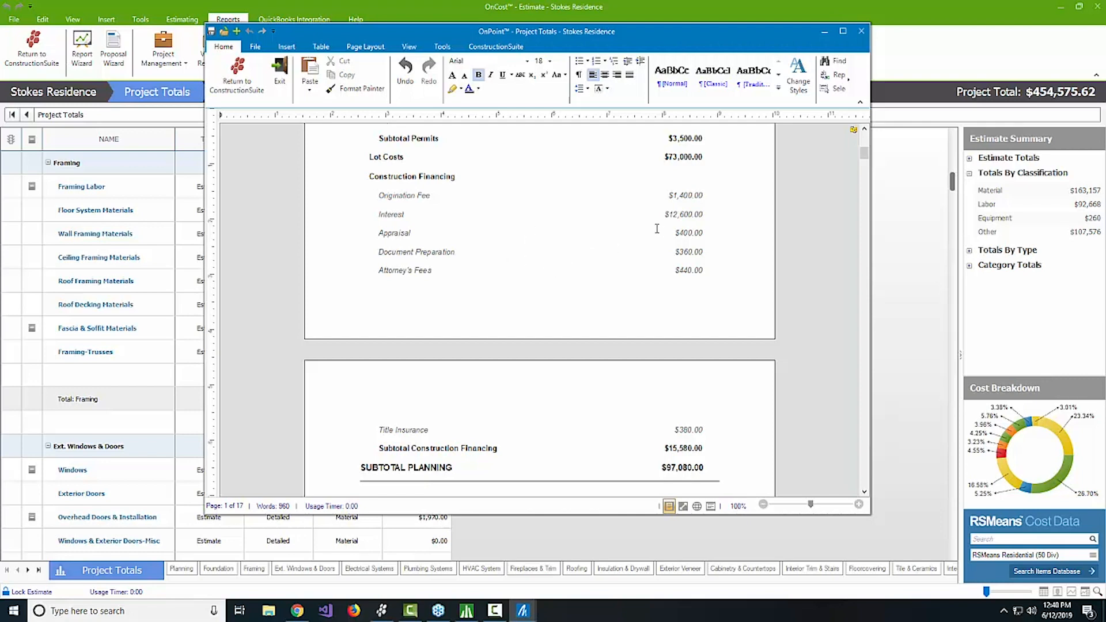
{"action": "left_click", "coordinate": [82, 51]}
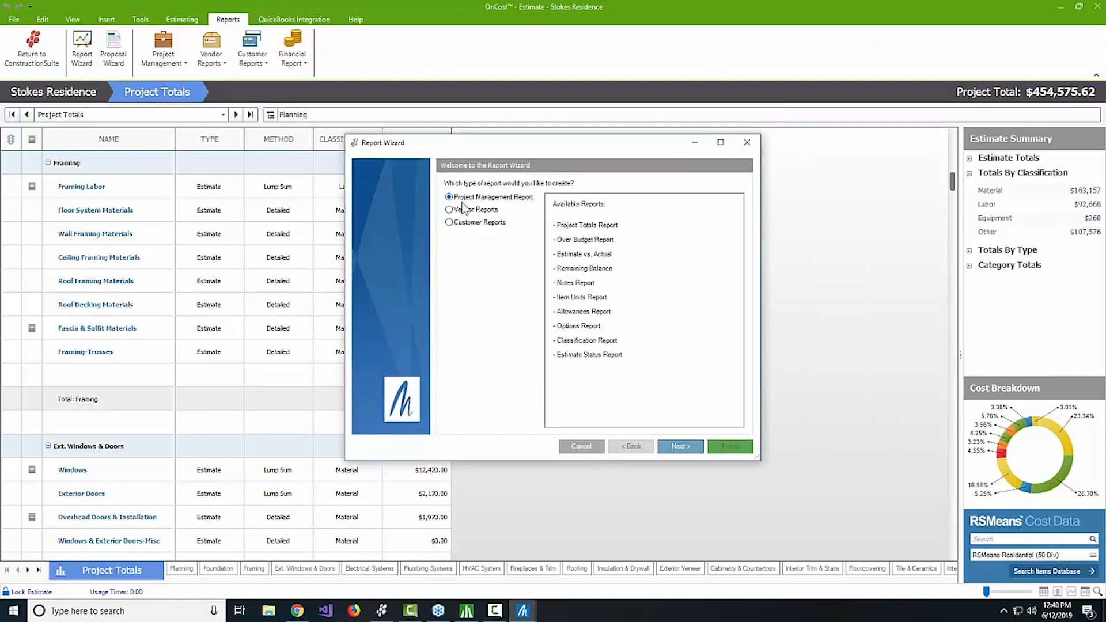
{"action": "left_click", "coordinate": [670, 449]}
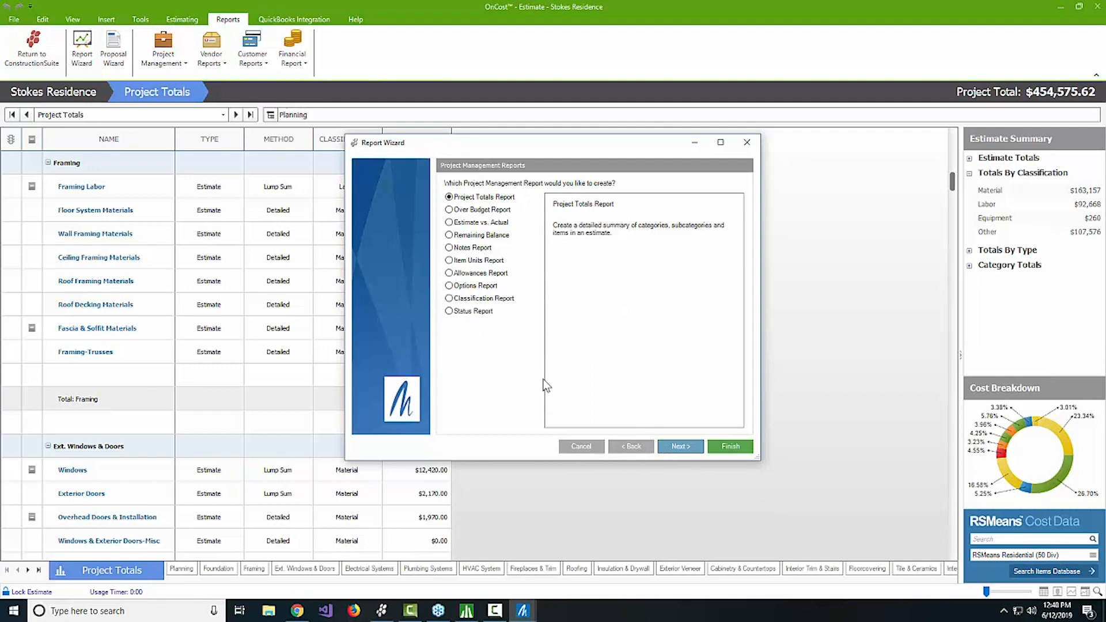
{"action": "left_click", "coordinate": [450, 299]}
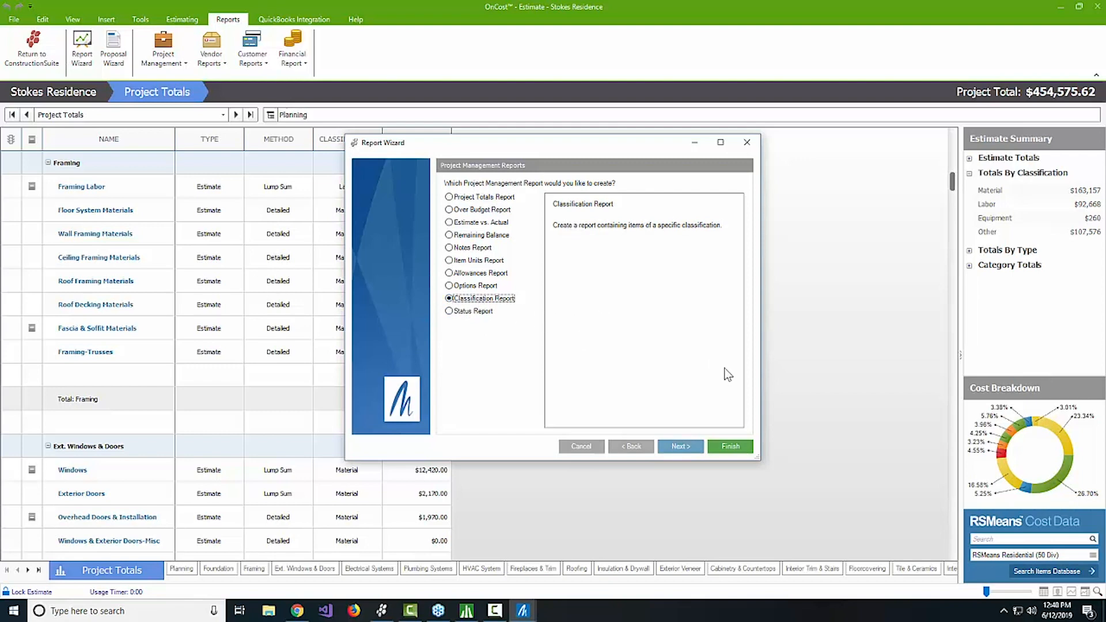
{"action": "left_click", "coordinate": [677, 446]}
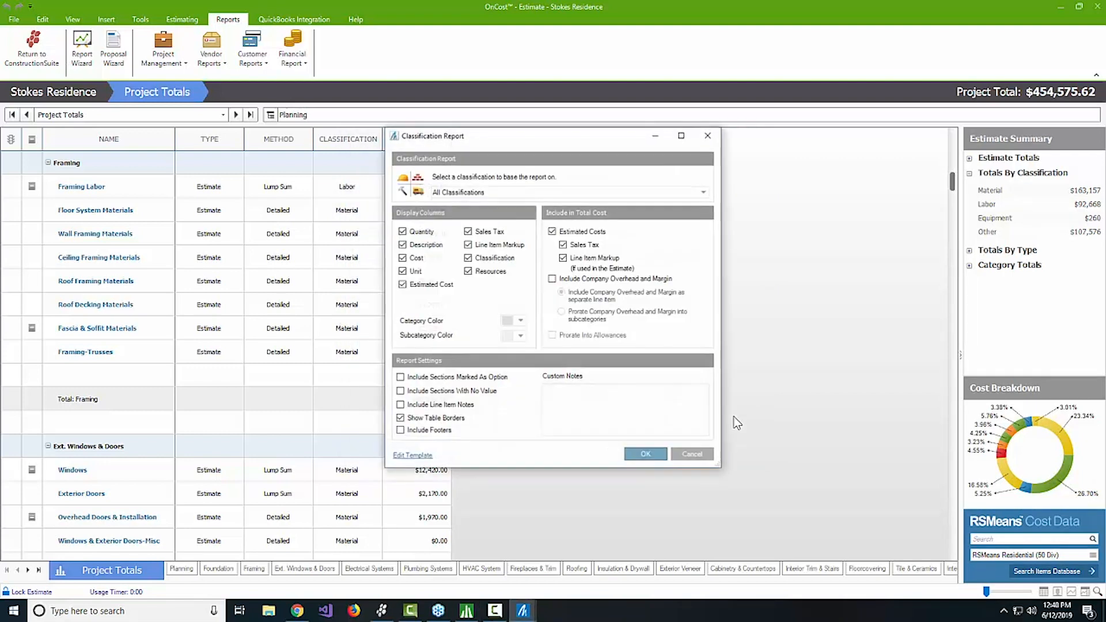
{"action": "left_click", "coordinate": [519, 194]}
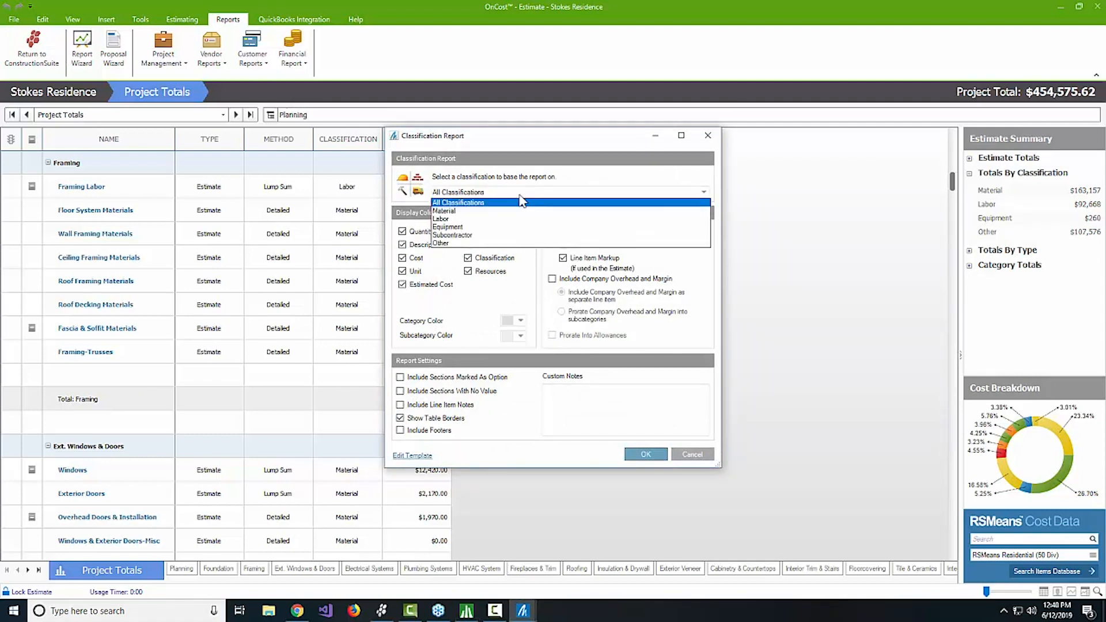
{"action": "left_click", "coordinate": [438, 210]}
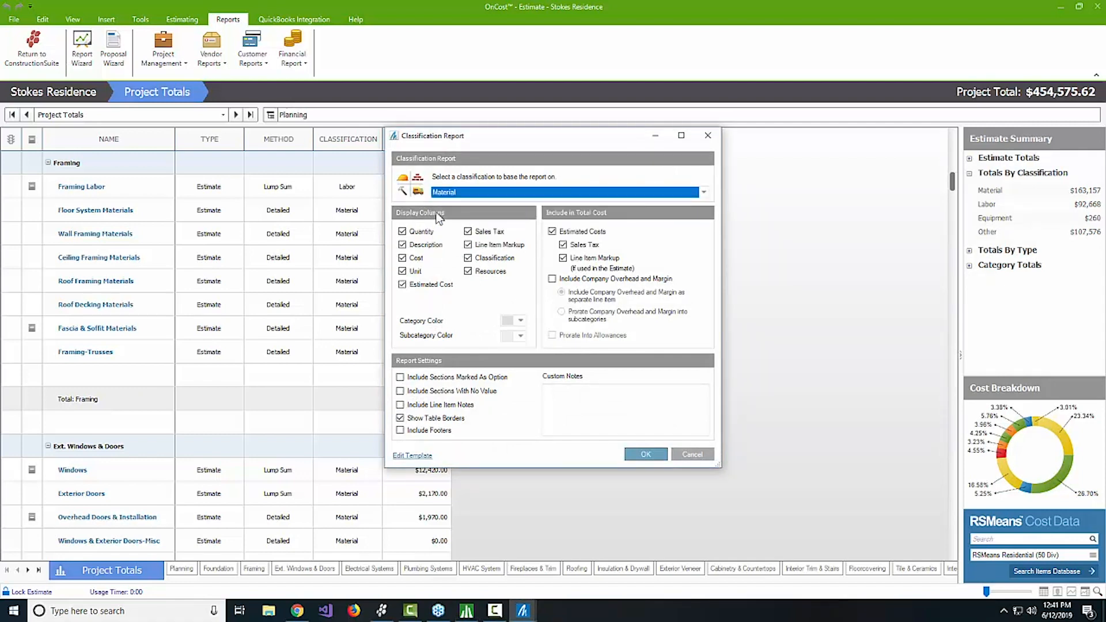
{"action": "left_click", "coordinate": [561, 195]}
{"action": "left_click", "coordinate": [561, 195]}
{"action": "left_click", "coordinate": [484, 202]}
{"action": "left_click", "coordinate": [698, 460]}
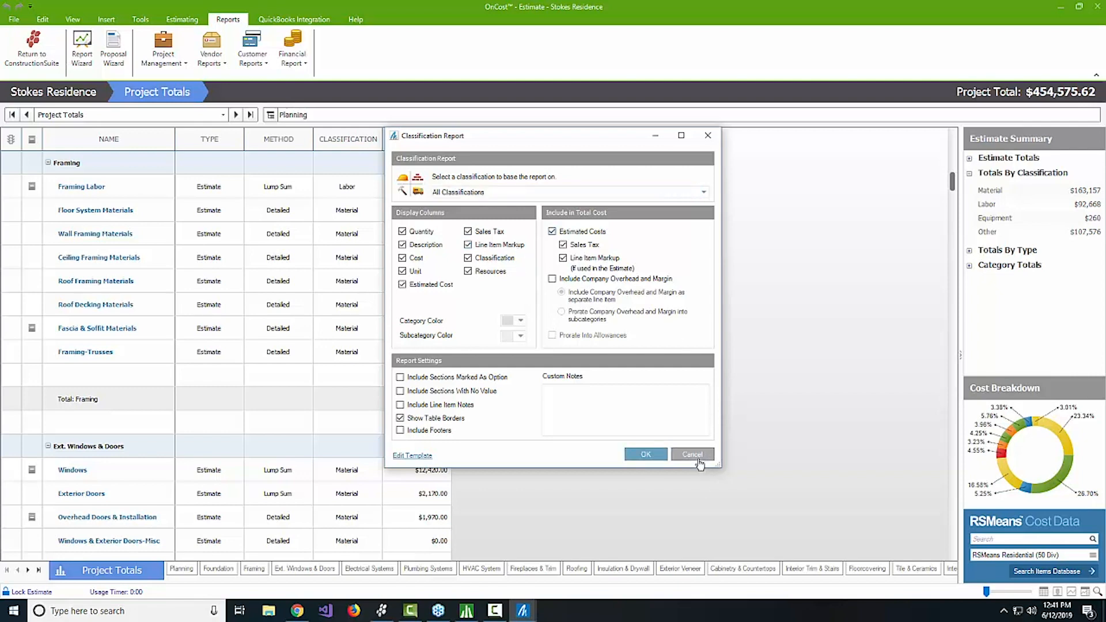
Try to generate a vendor materials list filtered by All Resources in one report and by the Material classification.
{"action": "left_click", "coordinate": [222, 58]}
{"action": "left_click", "coordinate": [236, 89]}
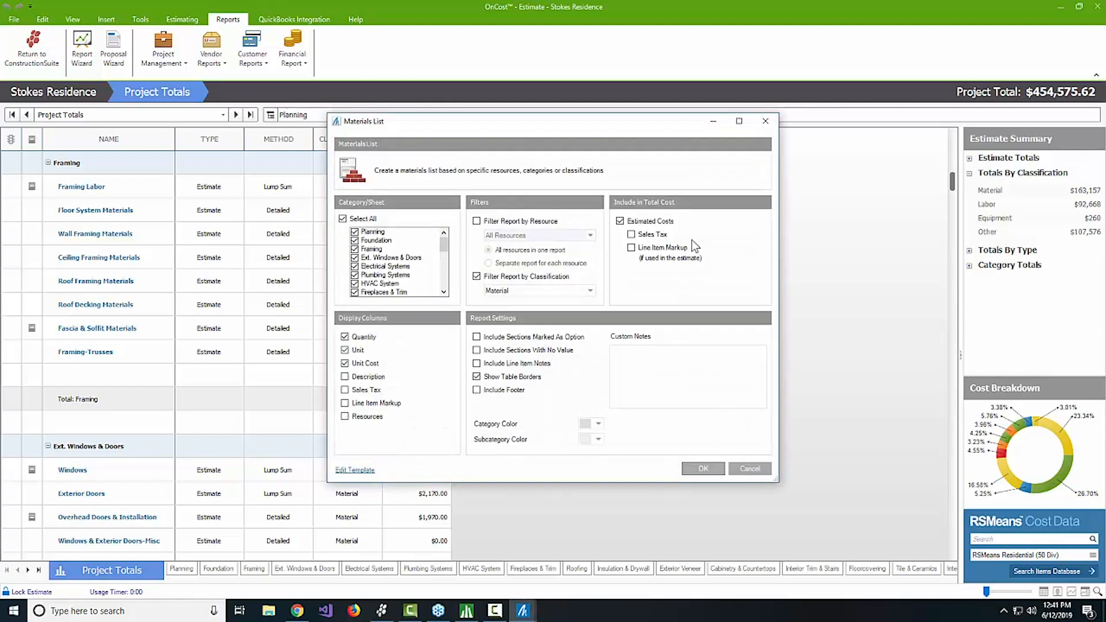
{"action": "left_click", "coordinate": [538, 223]}
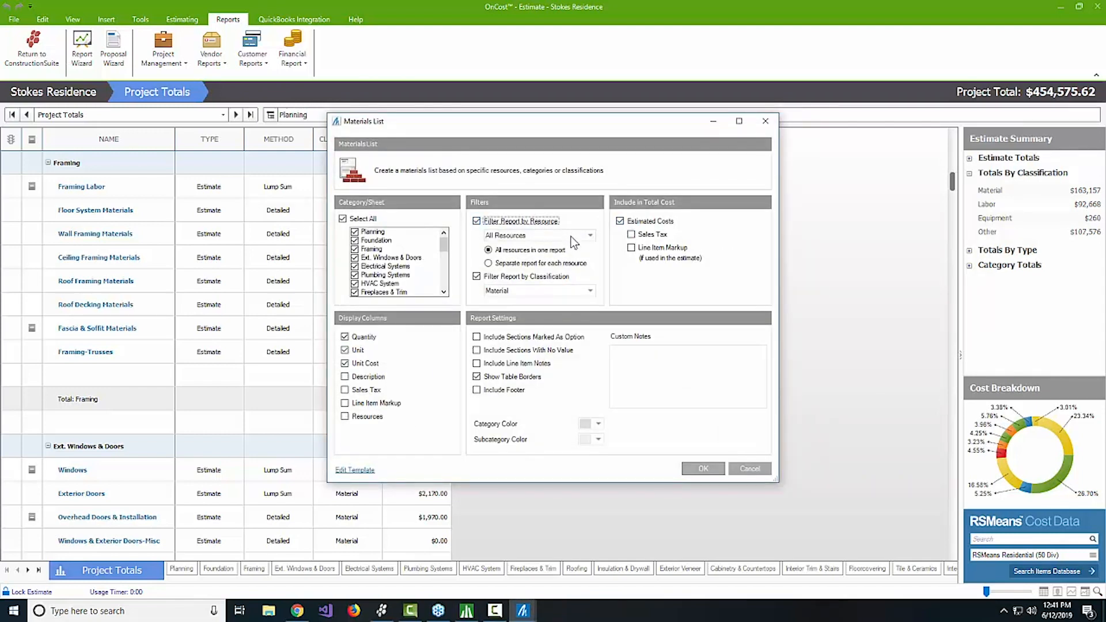
{"action": "left_click", "coordinate": [572, 237]}
{"action": "left_click", "coordinate": [571, 244]}
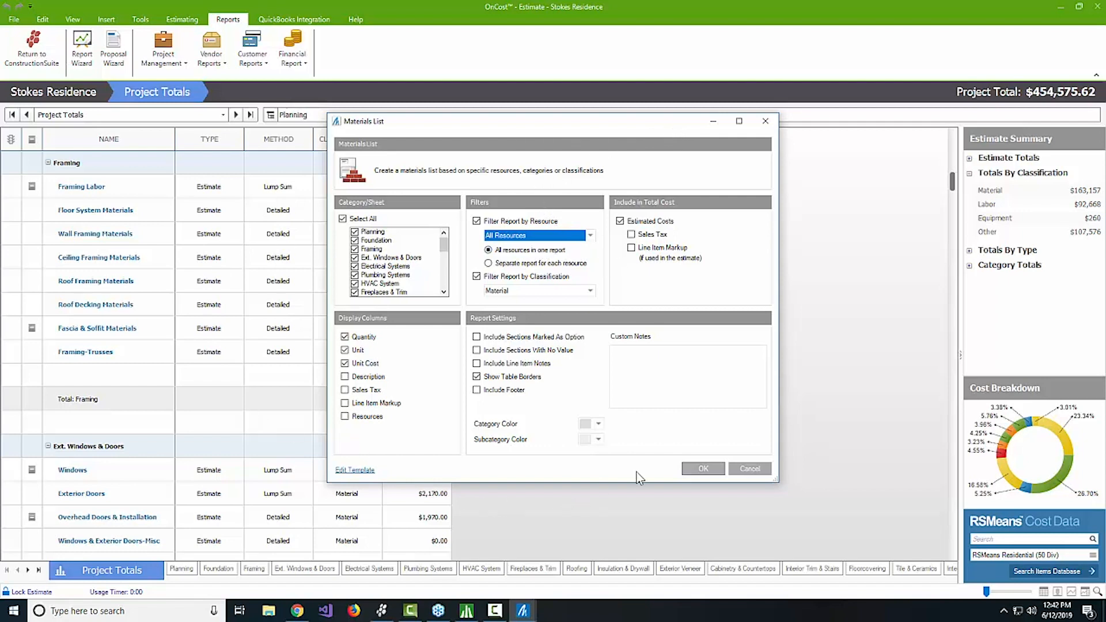
{"action": "left_click", "coordinate": [700, 470]}
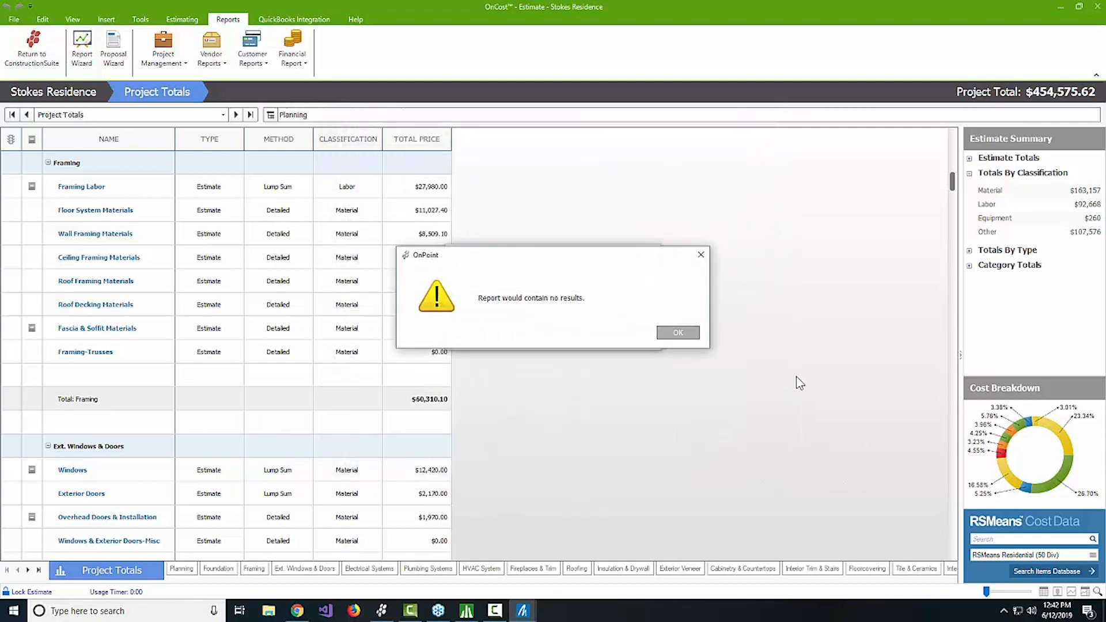
{"action": "left_click", "coordinate": [682, 332]}
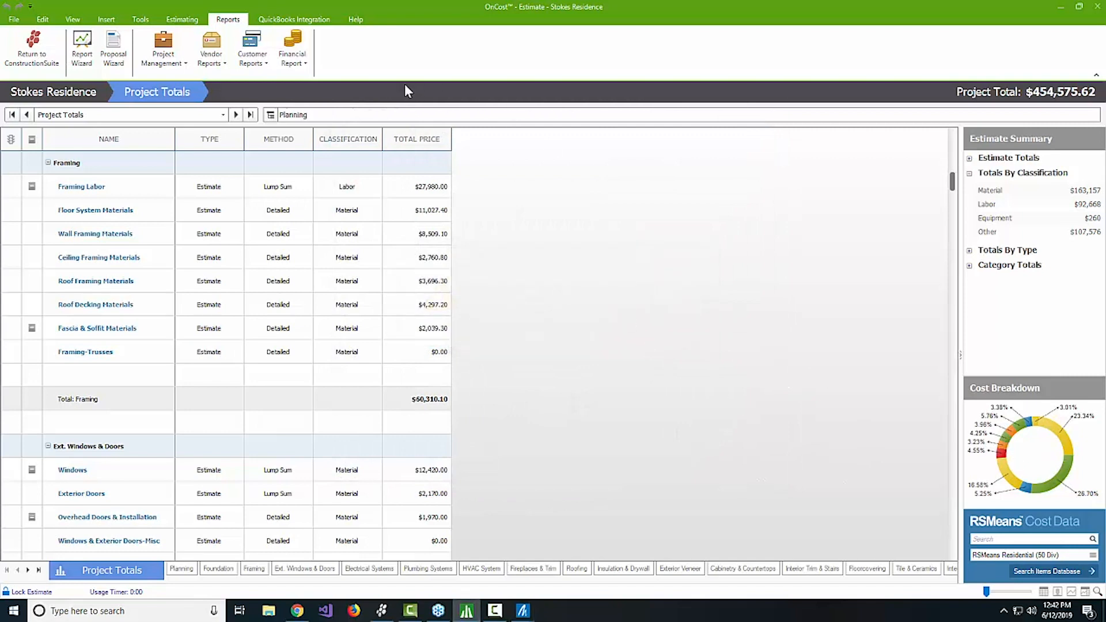
Generate a vendor materials list for all categories filtered by the Material classification, including sales tax in the total cost.
{"action": "left_click", "coordinate": [211, 57]}
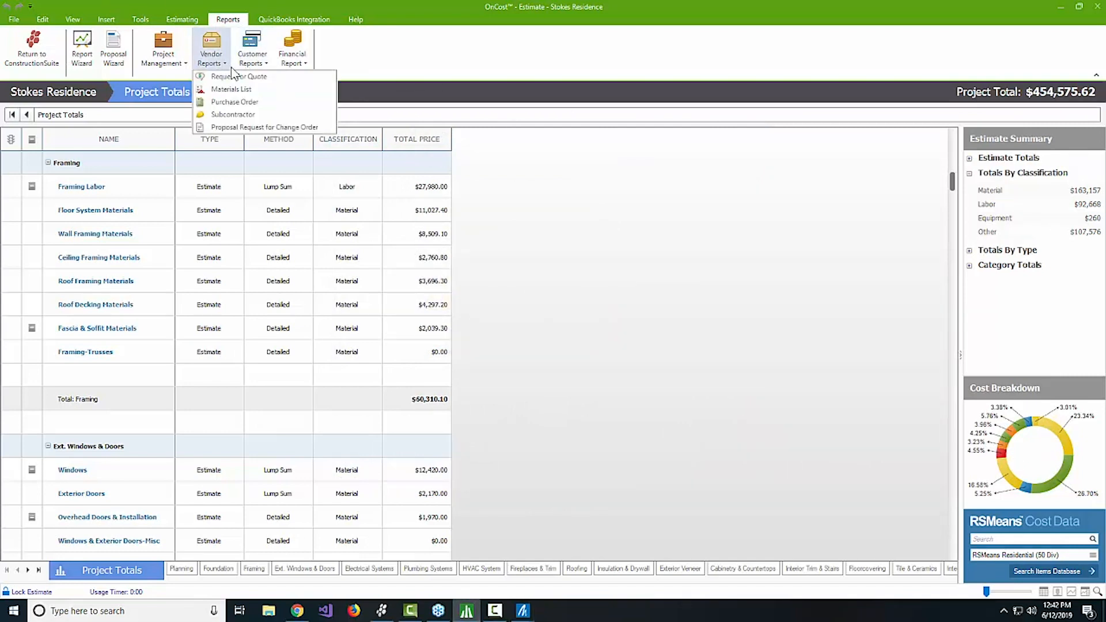
{"action": "left_click", "coordinate": [244, 91]}
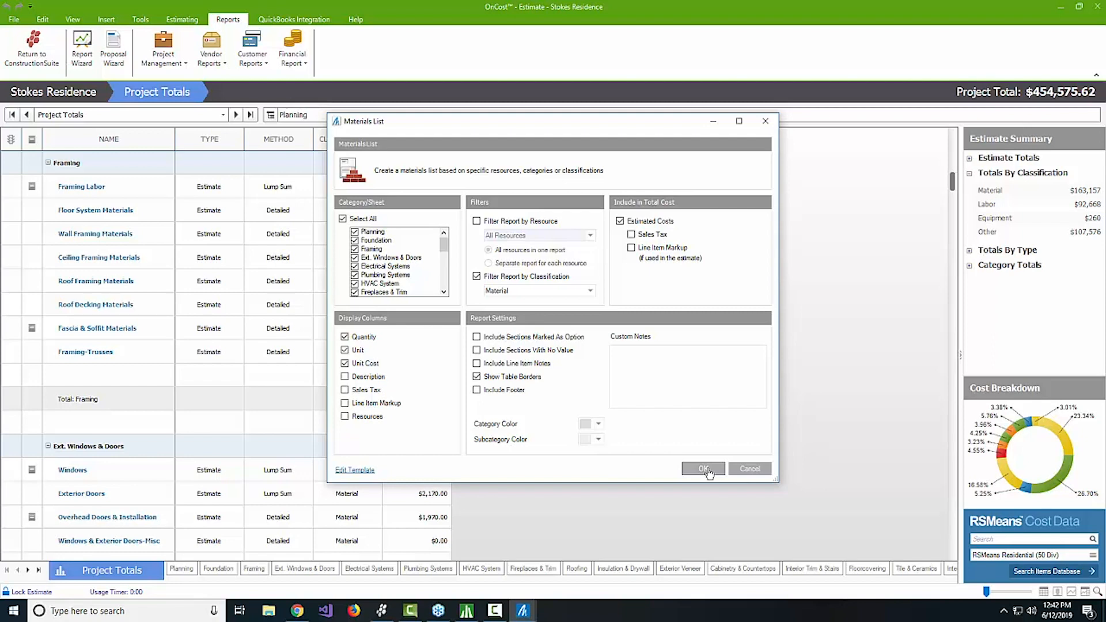
{"action": "left_click", "coordinate": [634, 235]}
{"action": "left_click", "coordinate": [701, 472]}
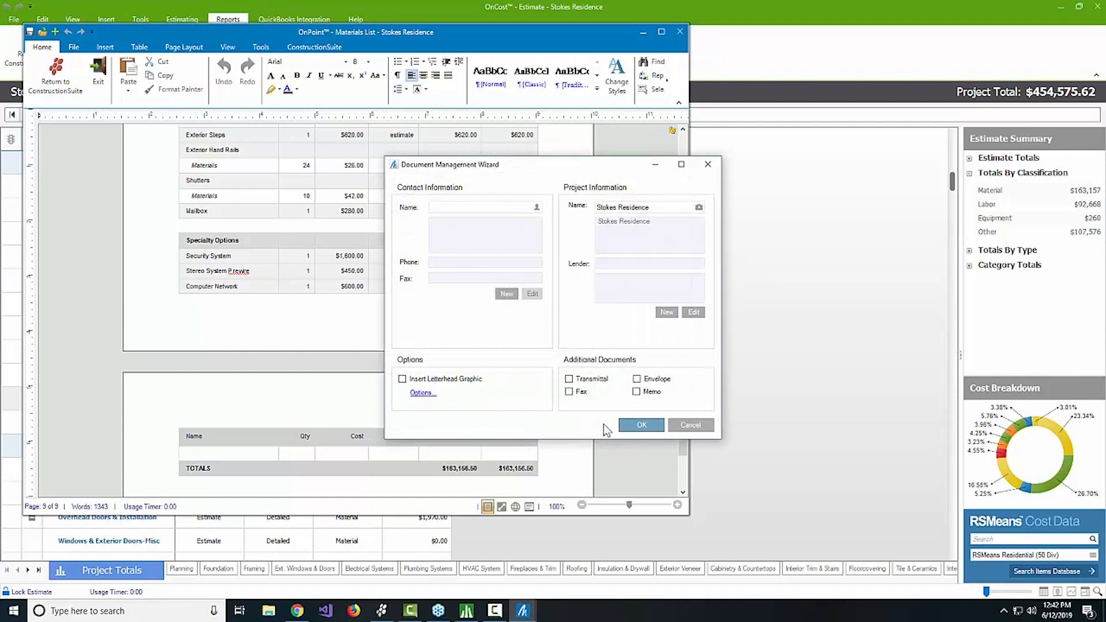
{"action": "left_click", "coordinate": [634, 425]}
Save the report as Materials List in the Stokes Residence project folder, review its bid request details and close it.
{"action": "scroll", "coordinate": [436, 306], "scroll_direction": "down", "scroll_amount": 3}
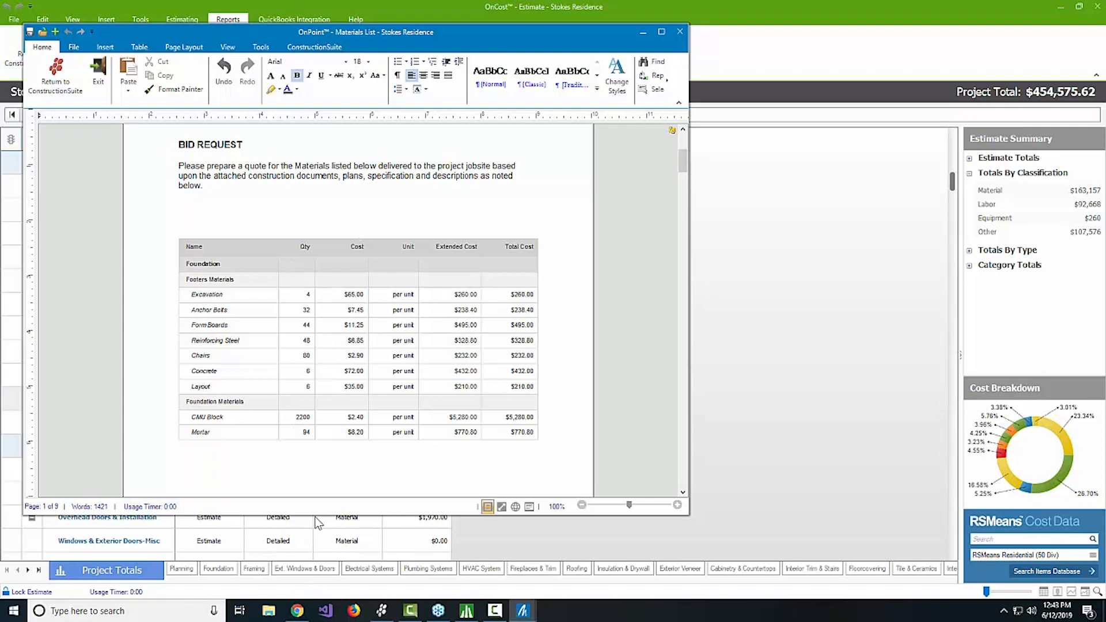
{"action": "scroll", "coordinate": [381, 369], "scroll_direction": "down", "scroll_amount": 5}
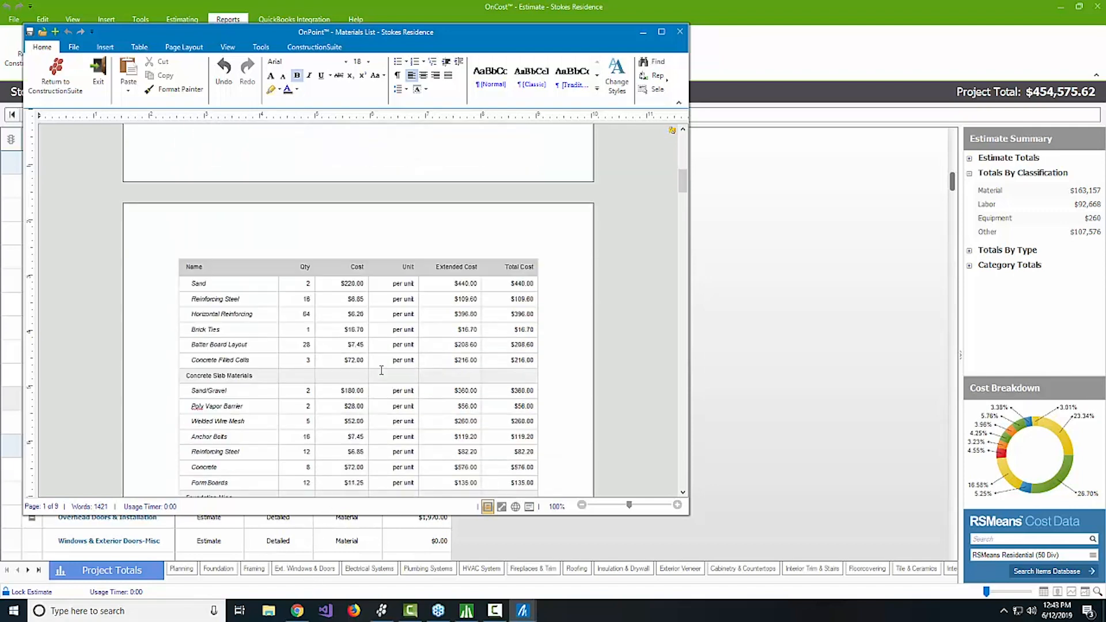
{"action": "scroll", "coordinate": [382, 370], "scroll_direction": "down", "scroll_amount": 4}
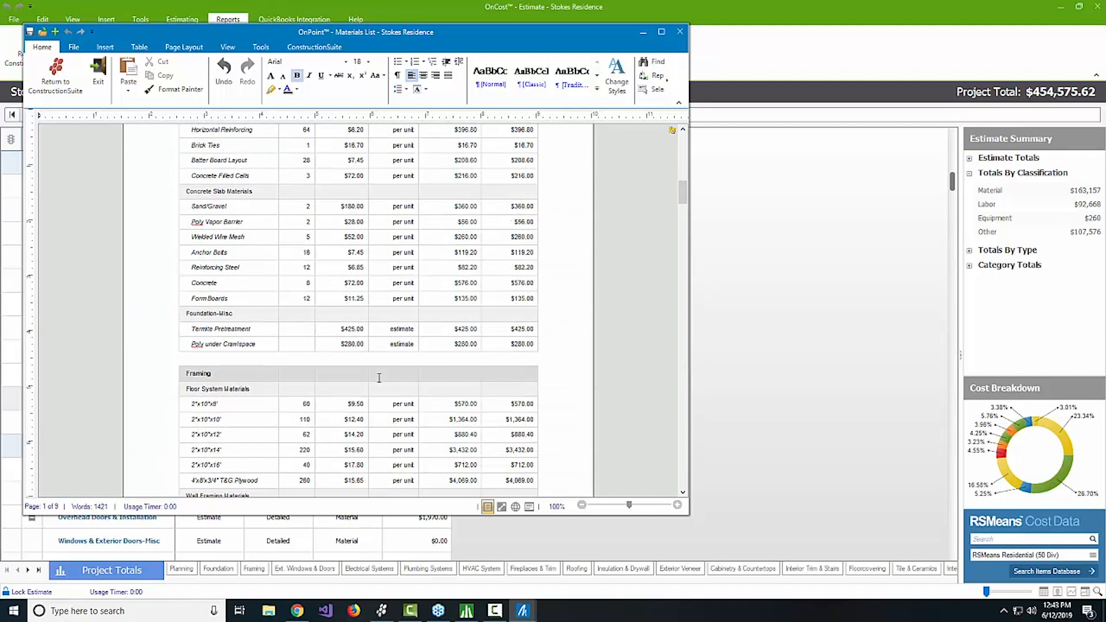
{"action": "scroll", "coordinate": [379, 378], "scroll_direction": "down", "scroll_amount": 4}
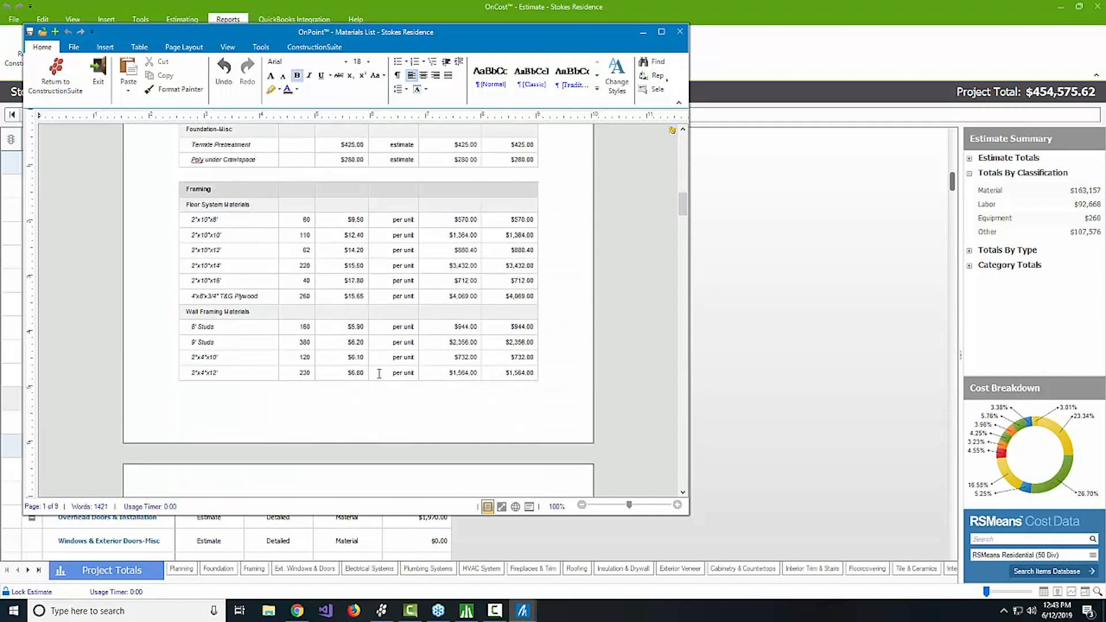
{"action": "scroll", "coordinate": [379, 373], "scroll_direction": "down", "scroll_amount": 6}
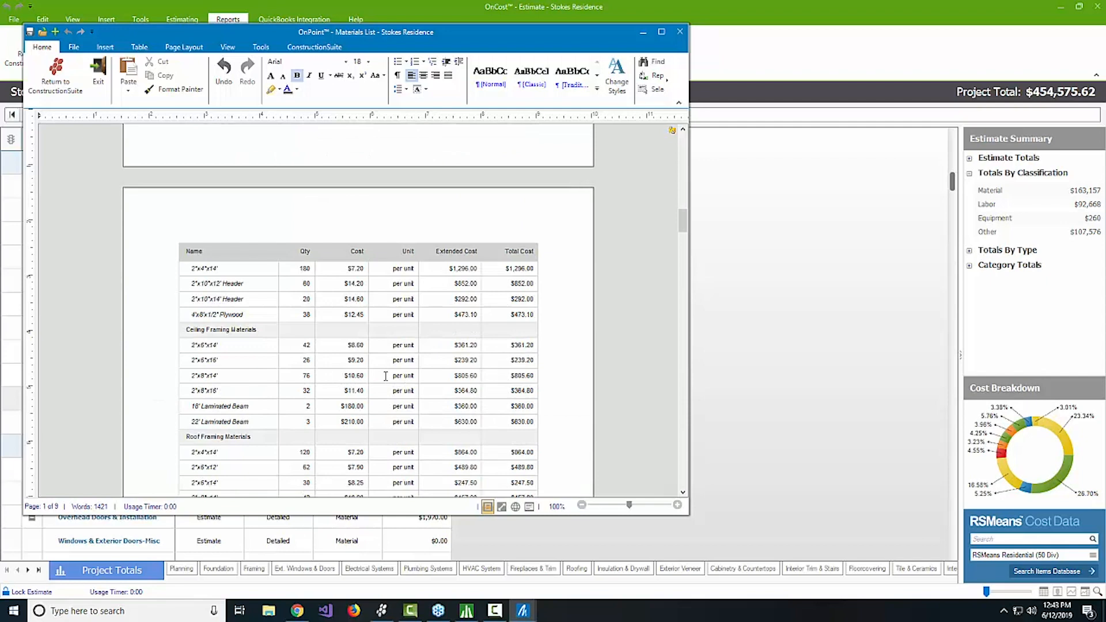
{"action": "left_click", "coordinate": [28, 32]}
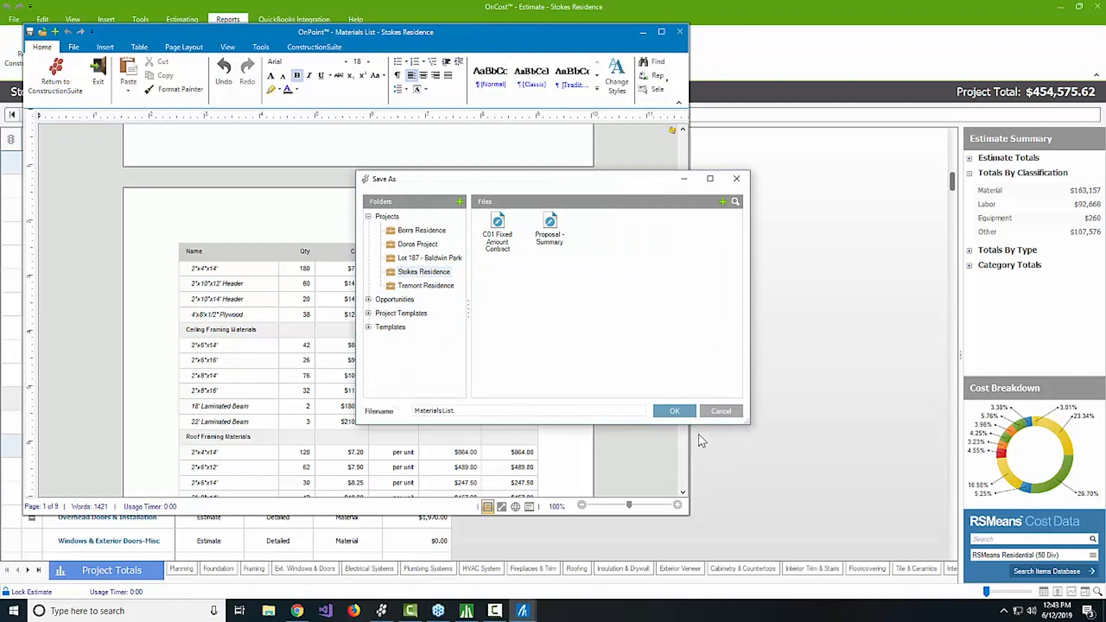
{"action": "left_click", "coordinate": [672, 411]}
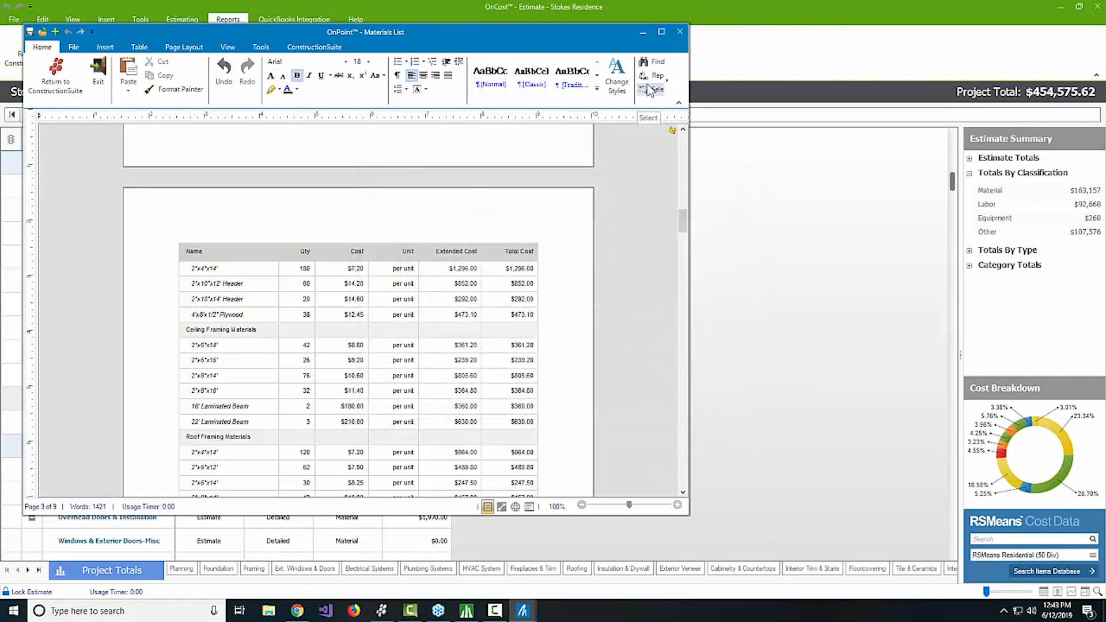
{"action": "left_click_drag", "start_coordinate": [686, 222], "coordinate": [682, 146]}
{"action": "scroll", "coordinate": [484, 247], "scroll_direction": "down", "scroll_amount": 3}
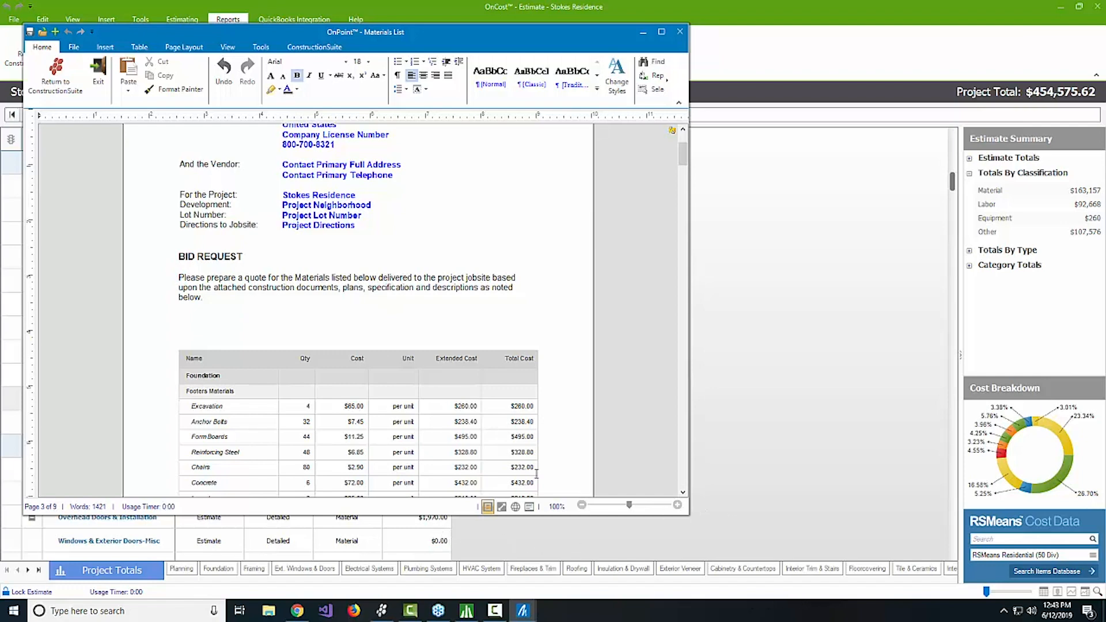
{"action": "left_click", "coordinate": [680, 32]}
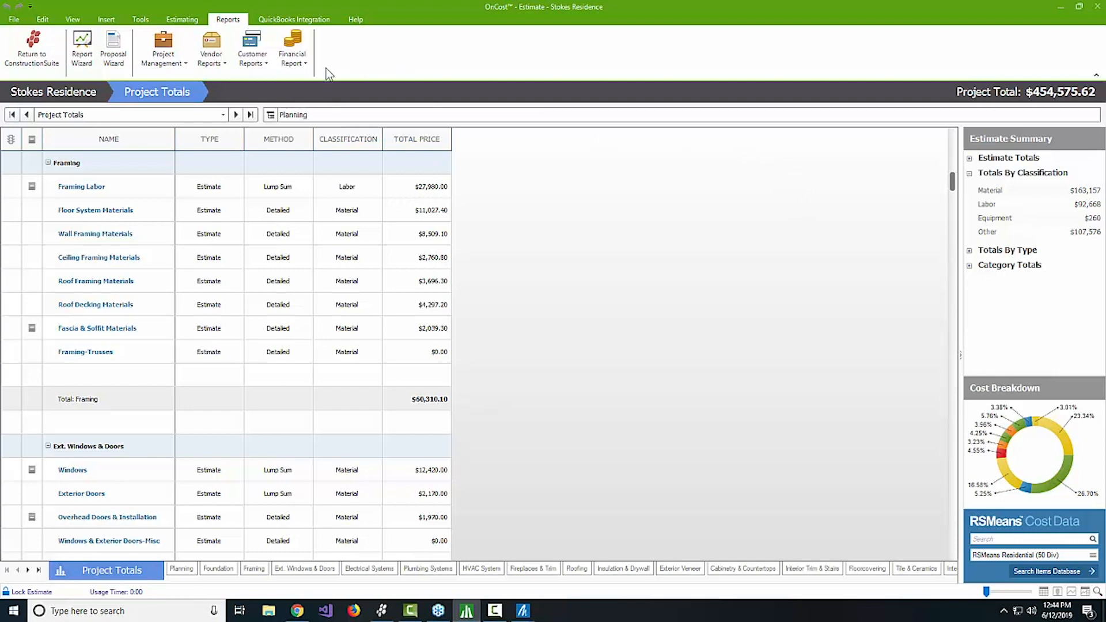
Generate a vendor Request for Quote covering all categories and filtered by the Material classification.
{"action": "left_click", "coordinate": [210, 57]}
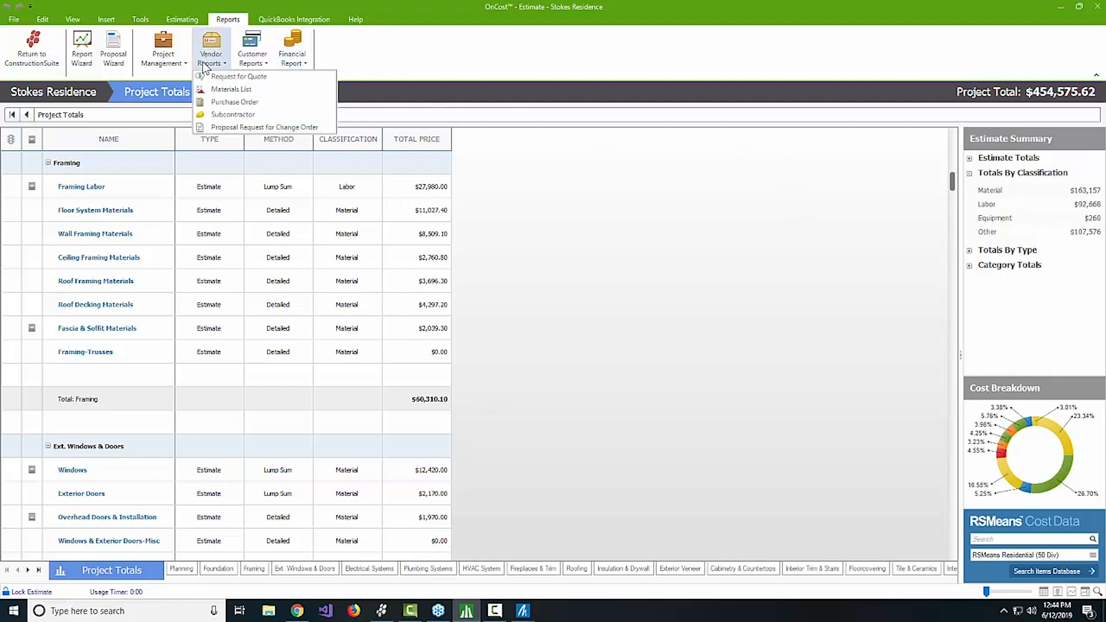
{"action": "left_click", "coordinate": [240, 76]}
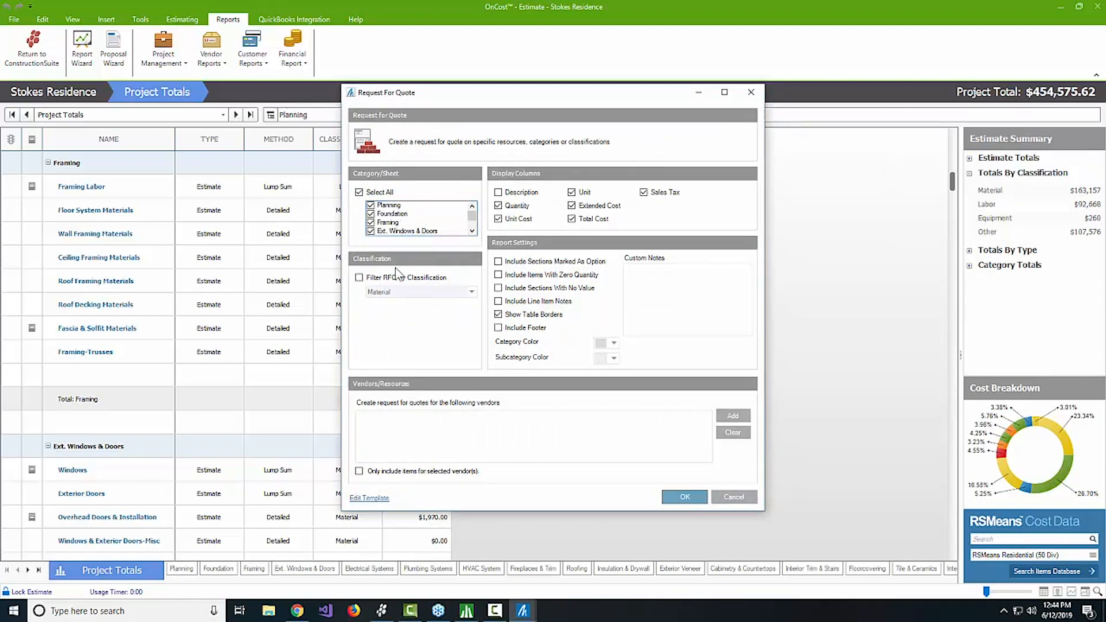
{"action": "left_click", "coordinate": [378, 278]}
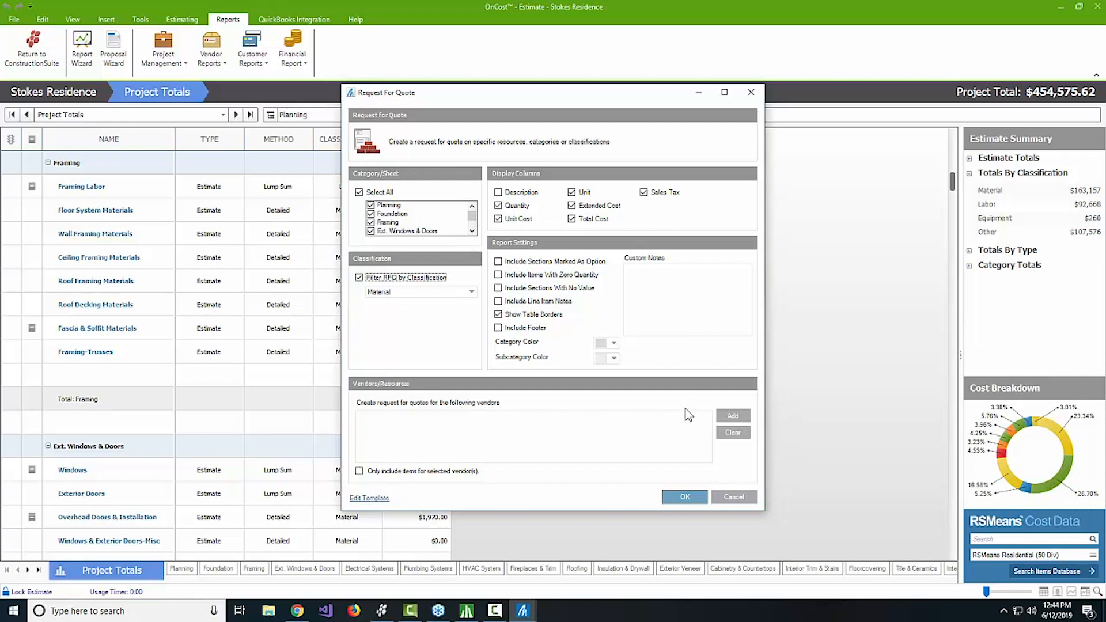
{"action": "left_click", "coordinate": [680, 497]}
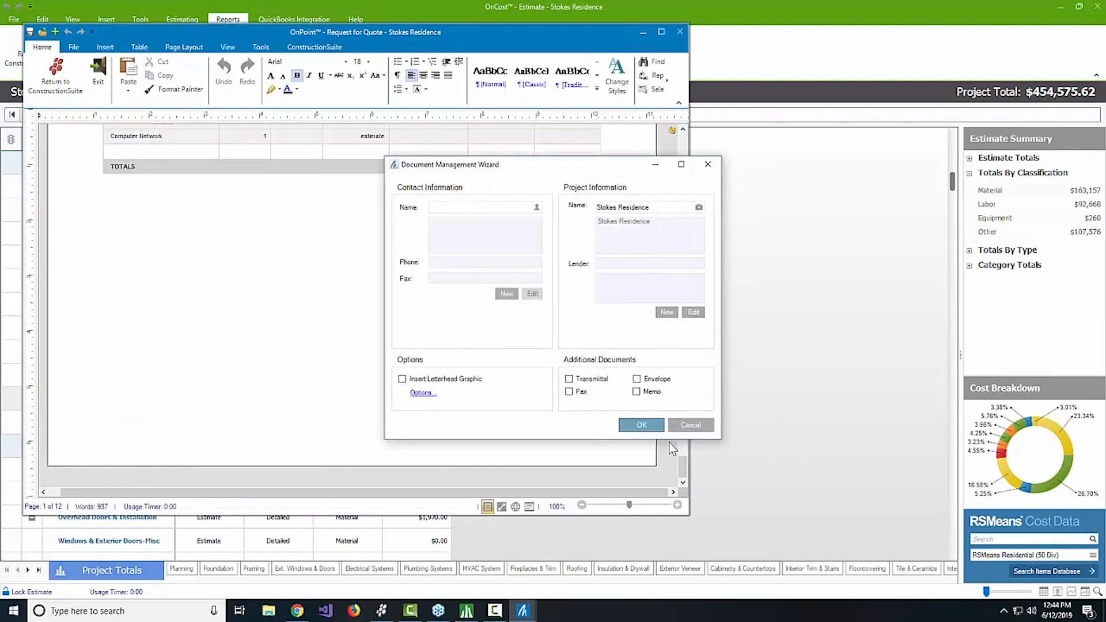
{"action": "left_click", "coordinate": [641, 425]}
Save the quote request as Request for Quote in the Stokes Residence project folder and close it.
{"action": "scroll", "coordinate": [540, 345], "scroll_direction": "down", "scroll_amount": 5}
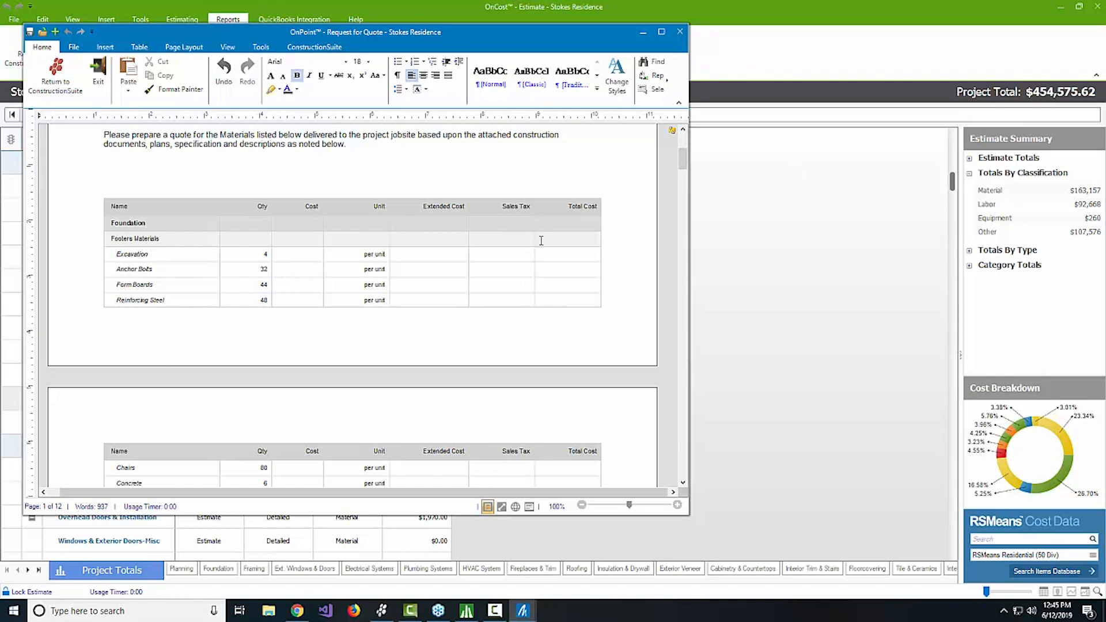
{"action": "scroll", "coordinate": [541, 240], "scroll_direction": "down", "scroll_amount": 6}
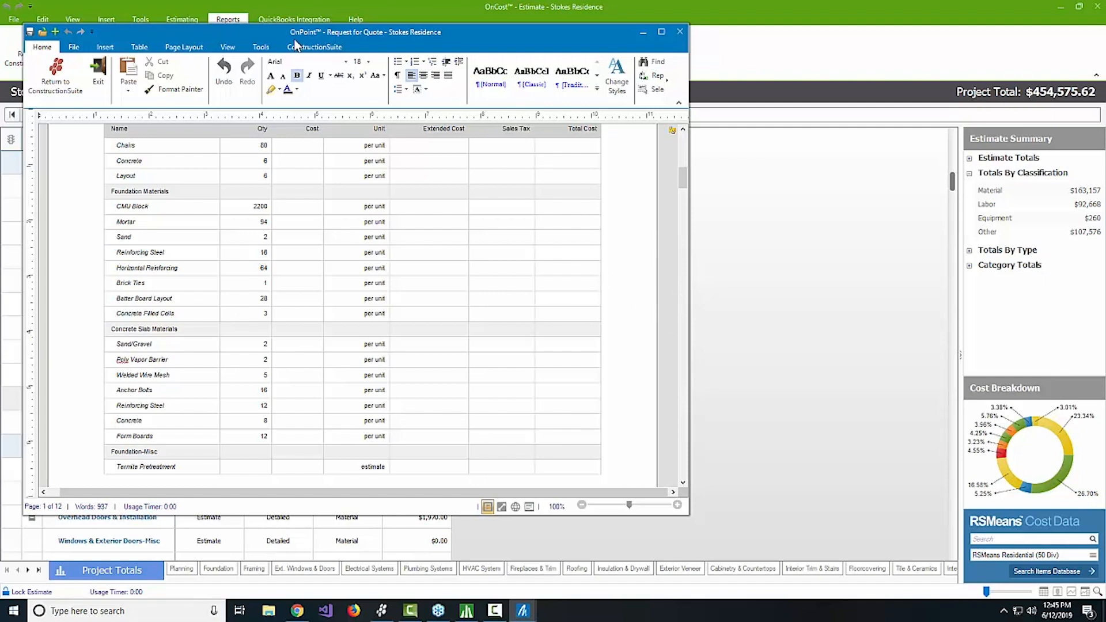
{"action": "left_click_drag", "start_coordinate": [310, 36], "coordinate": [484, 125]}
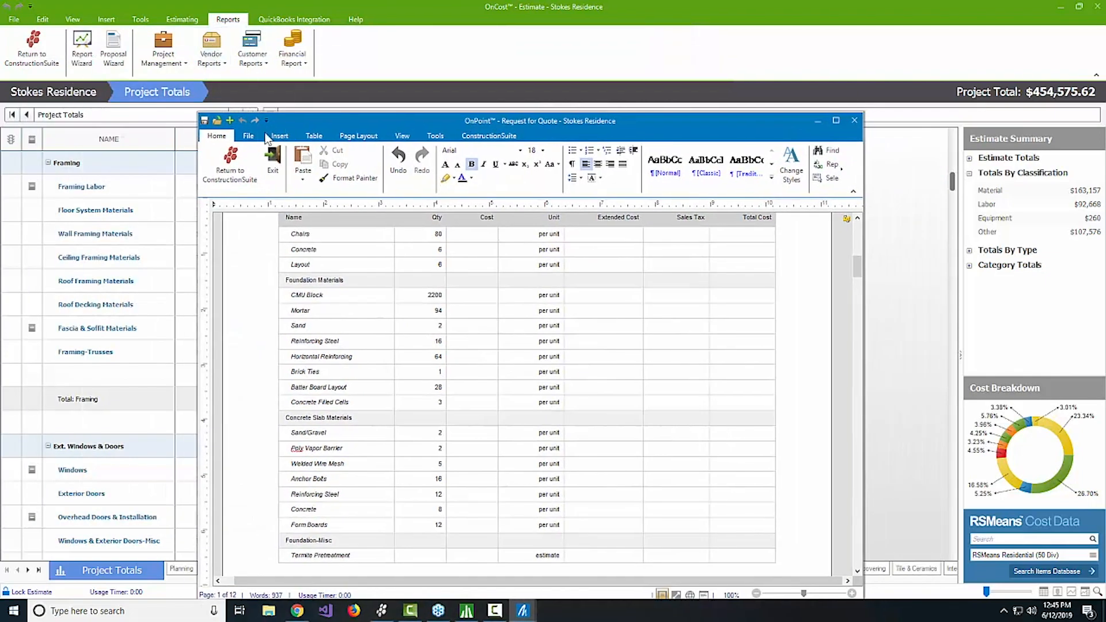
{"action": "left_click", "coordinate": [207, 121]}
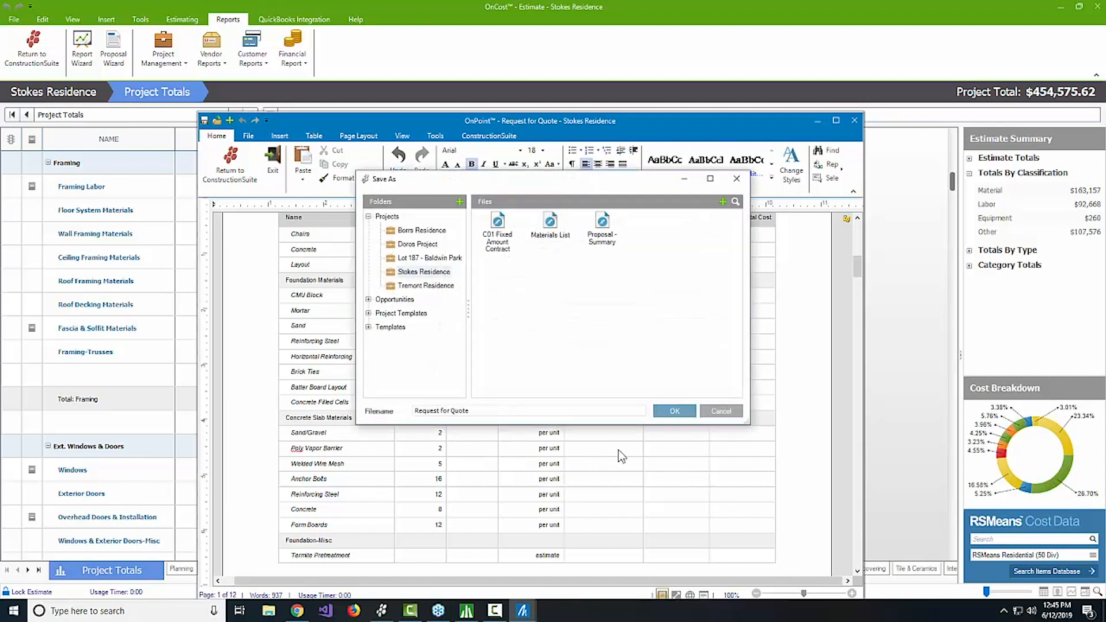
{"action": "left_click", "coordinate": [674, 411]}
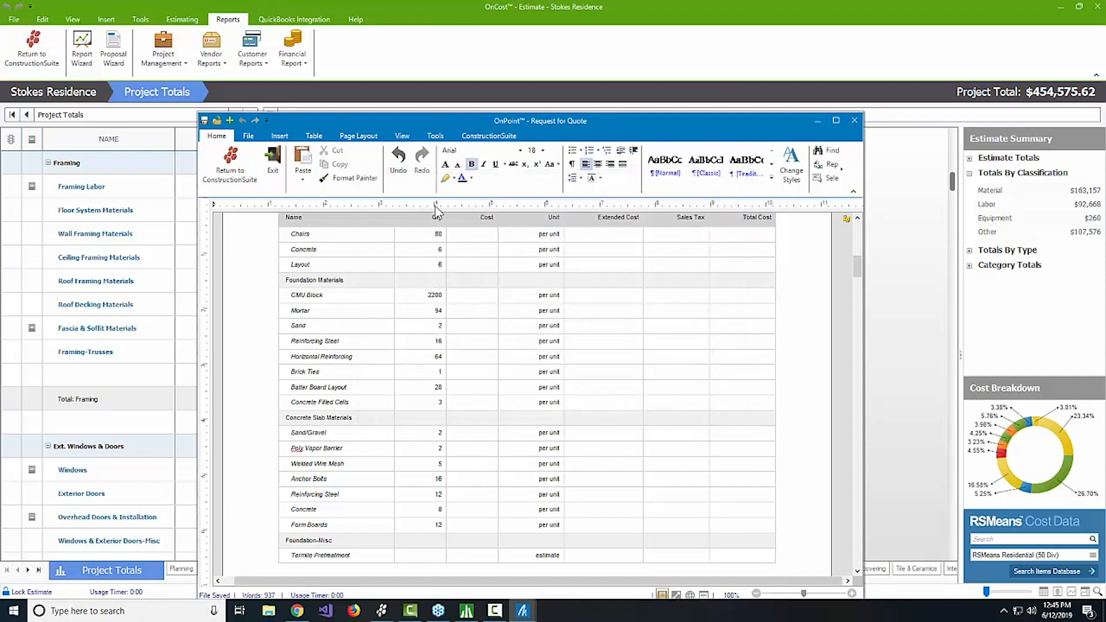
{"action": "left_click", "coordinate": [855, 121]}
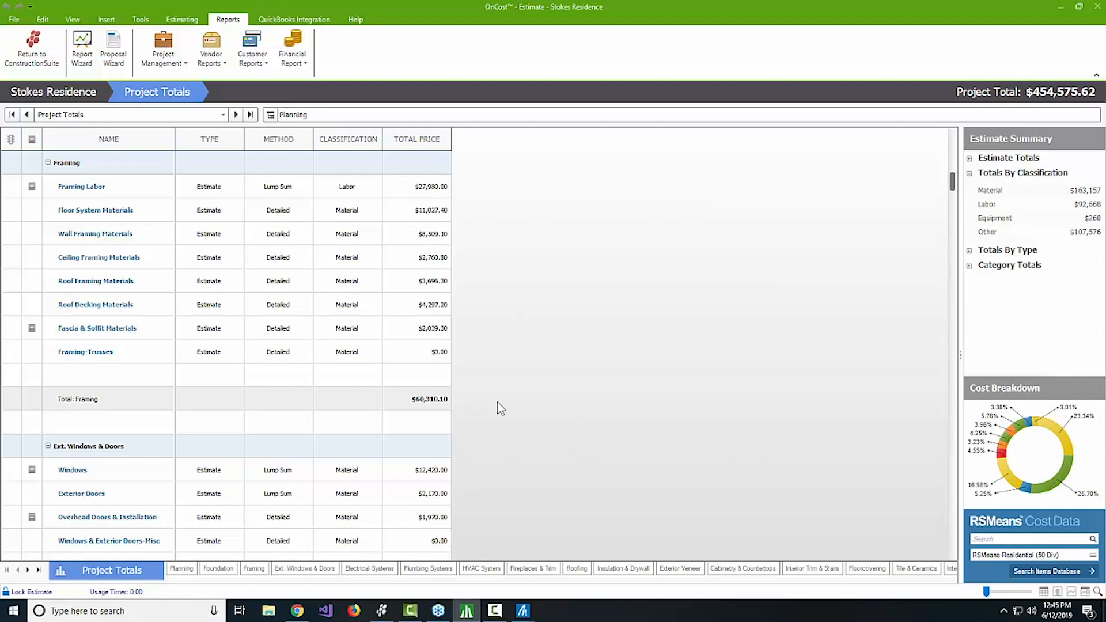
Open the Framing sheet, collapse Framing Labor, and set the classification markups to 10 percent for material and 65 percent for labor.
{"action": "left_click", "coordinate": [259, 569]}
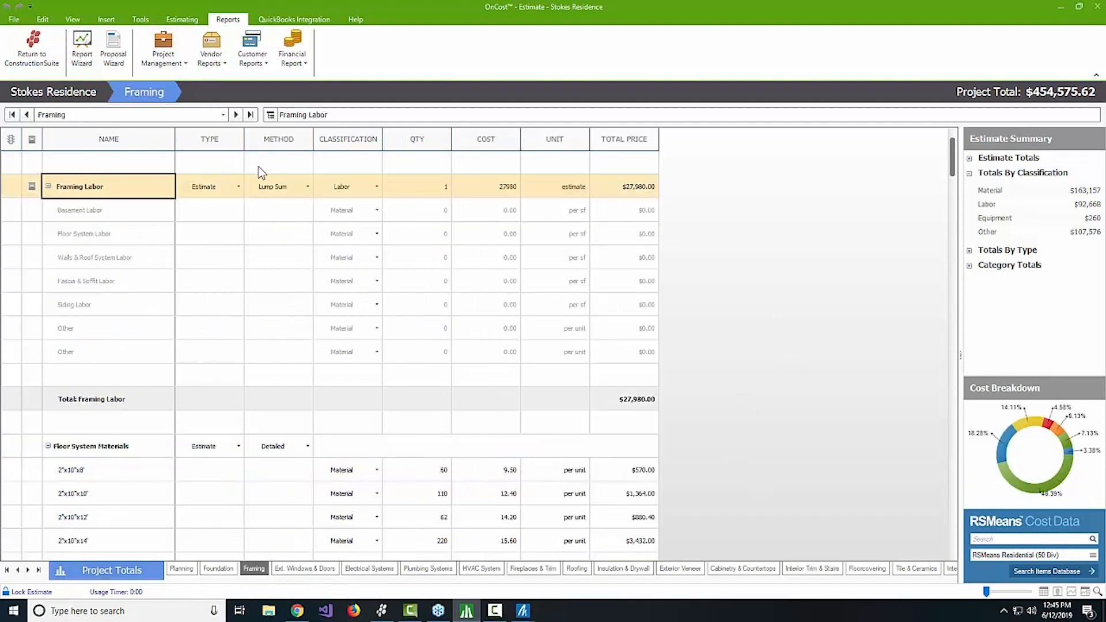
{"action": "left_click", "coordinate": [48, 186]}
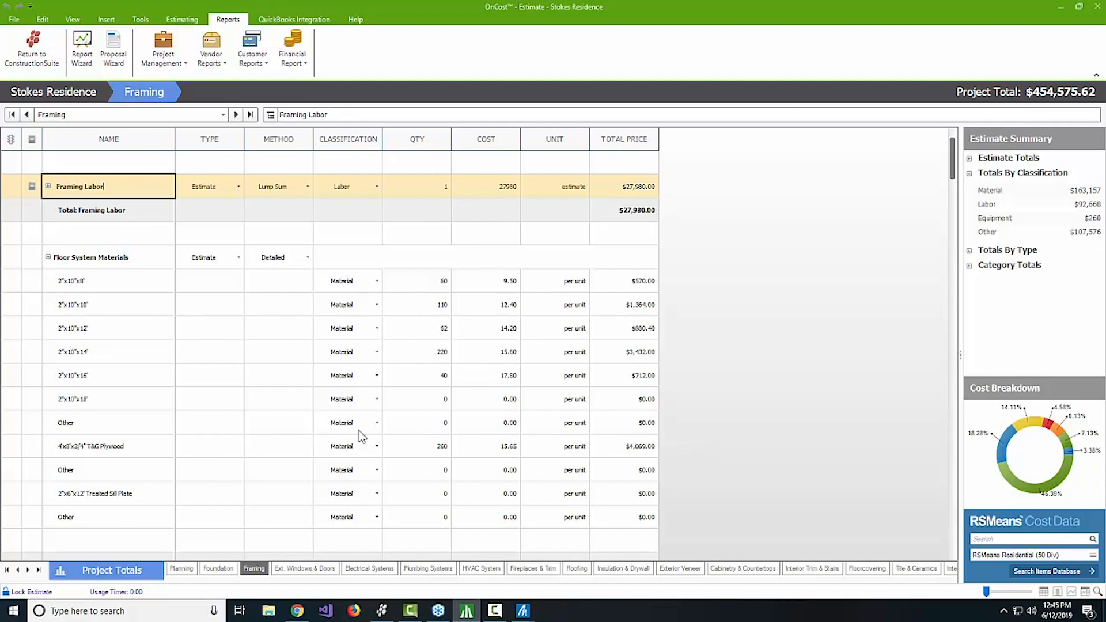
{"action": "left_click", "coordinate": [182, 23]}
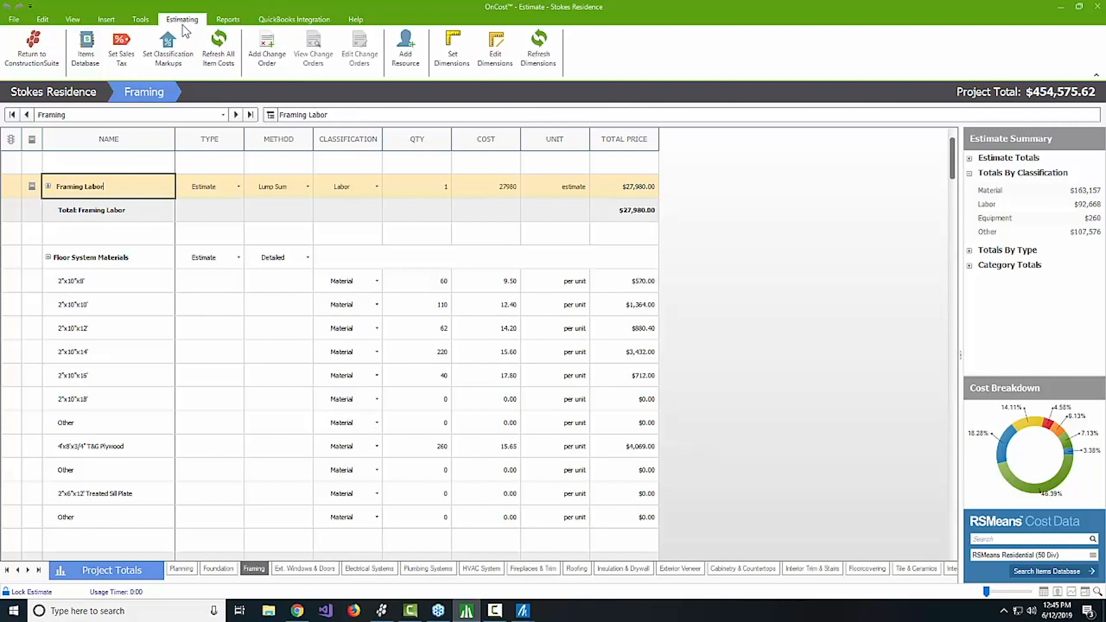
{"action": "left_click", "coordinate": [172, 68]}
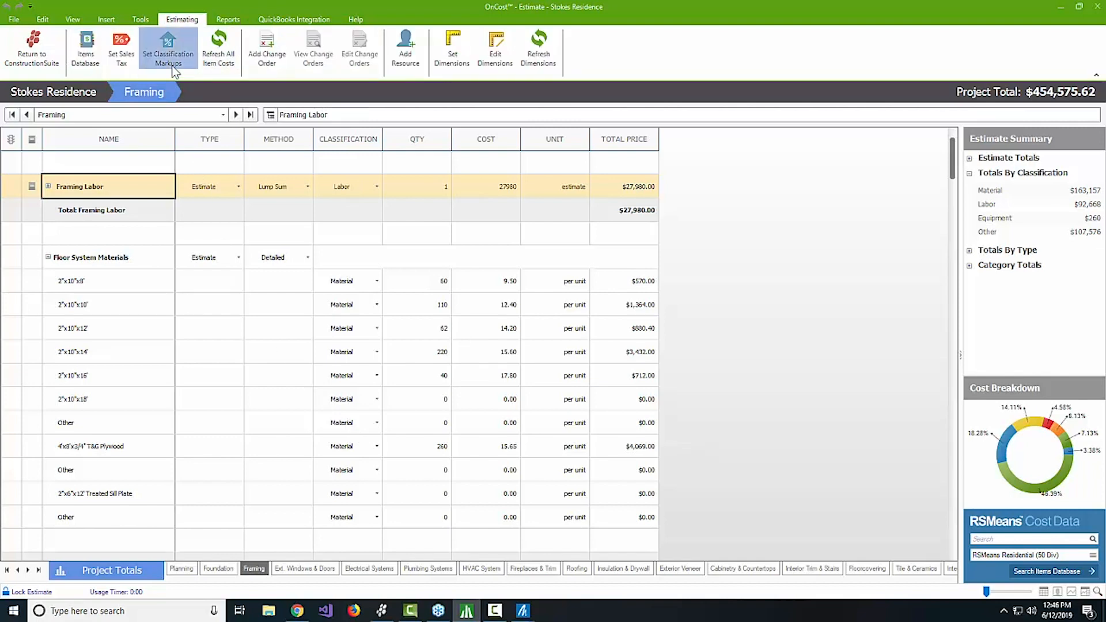
{"action": "left_click", "coordinate": [613, 221]}
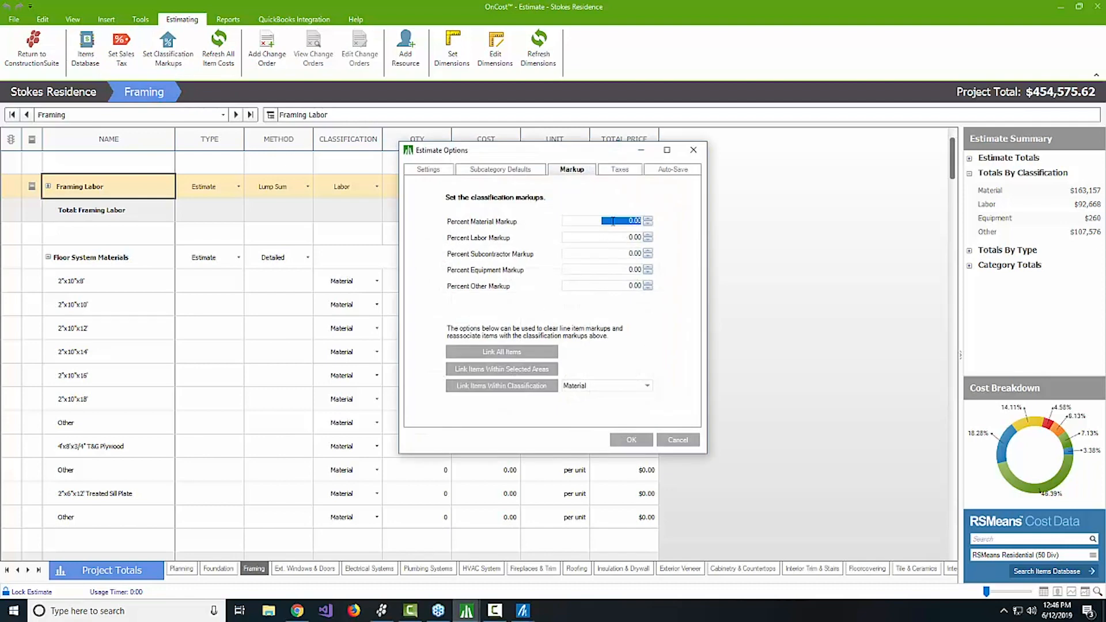
{"action": "type", "text": "10"}
{"action": "left_click", "coordinate": [609, 237]}
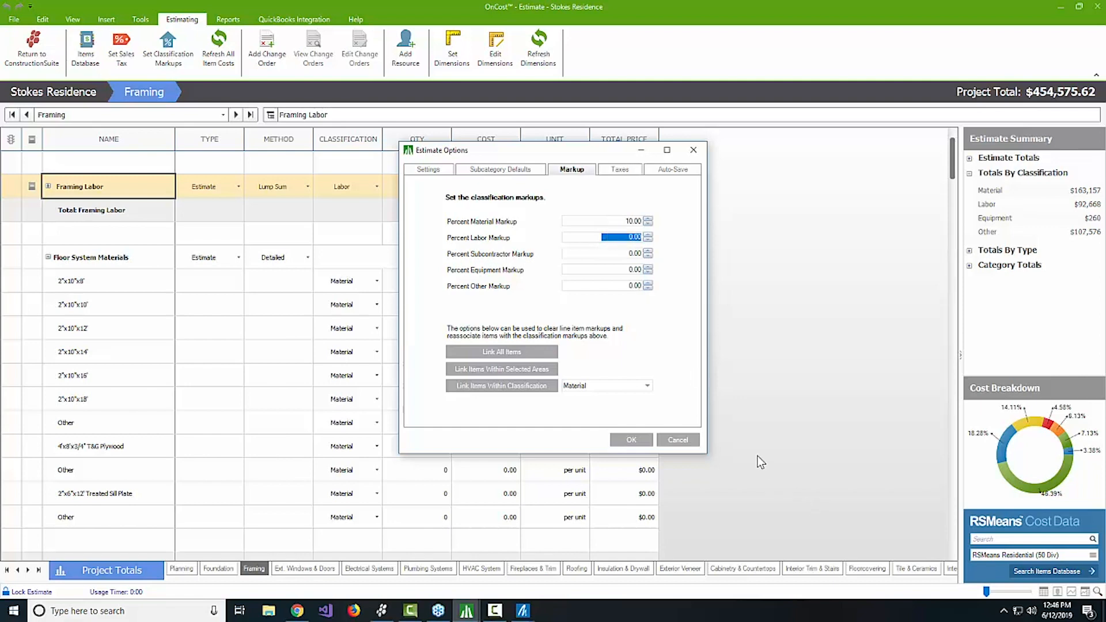
{"action": "type", "text": "65."}
{"action": "left_click", "coordinate": [628, 254]}
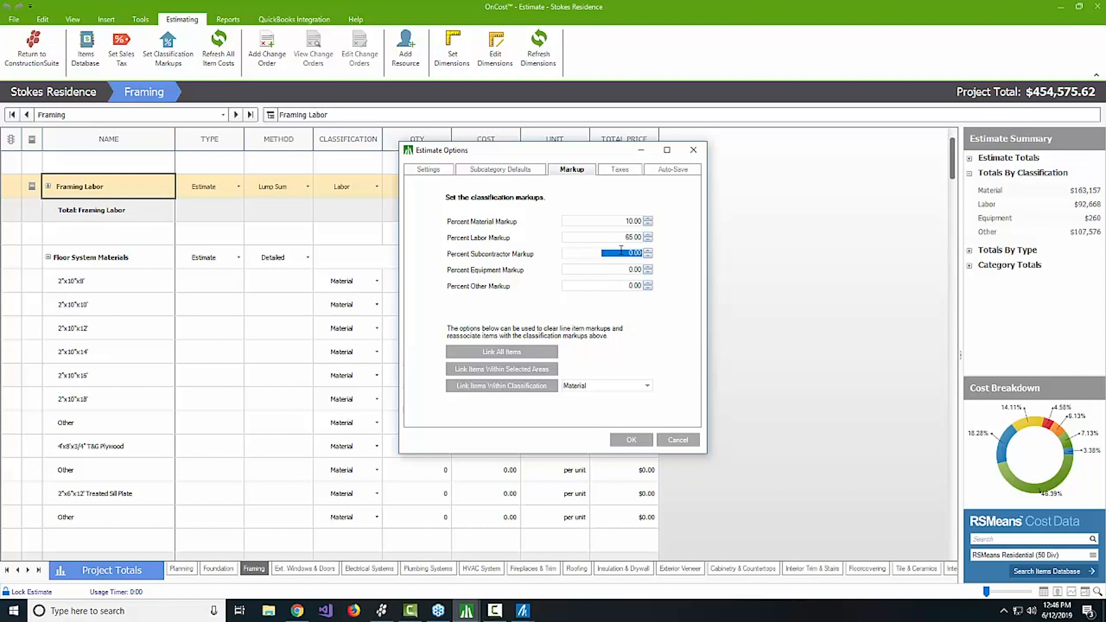
{"action": "left_click", "coordinate": [631, 440]}
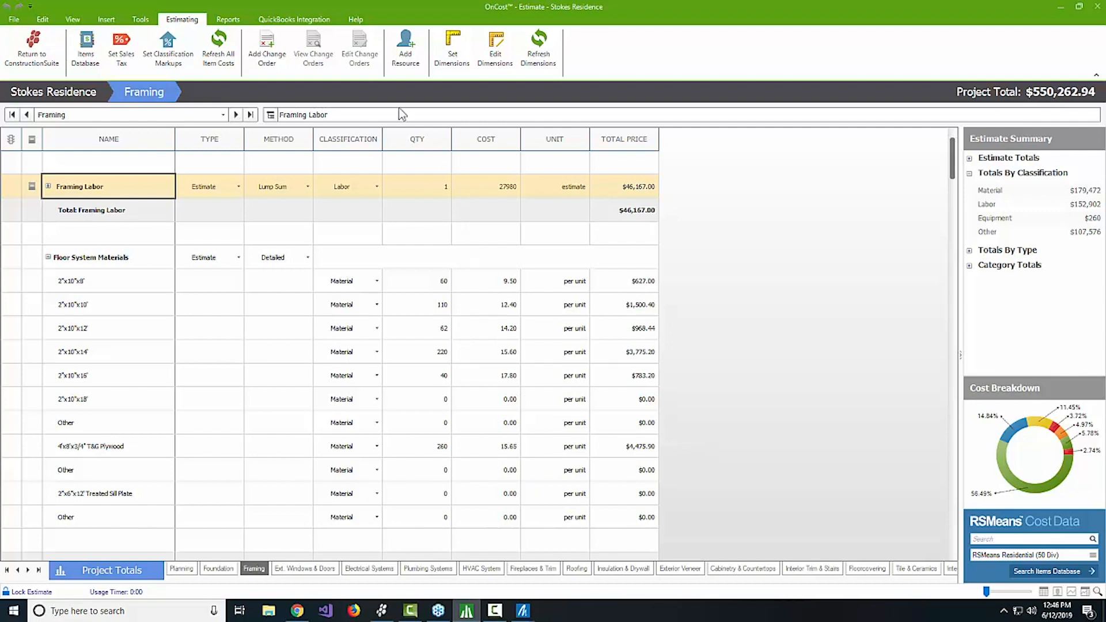
Show the Resources column in the Framing sheet and widen it to about two and a half times its width.
{"action": "right_click", "coordinate": [413, 142]}
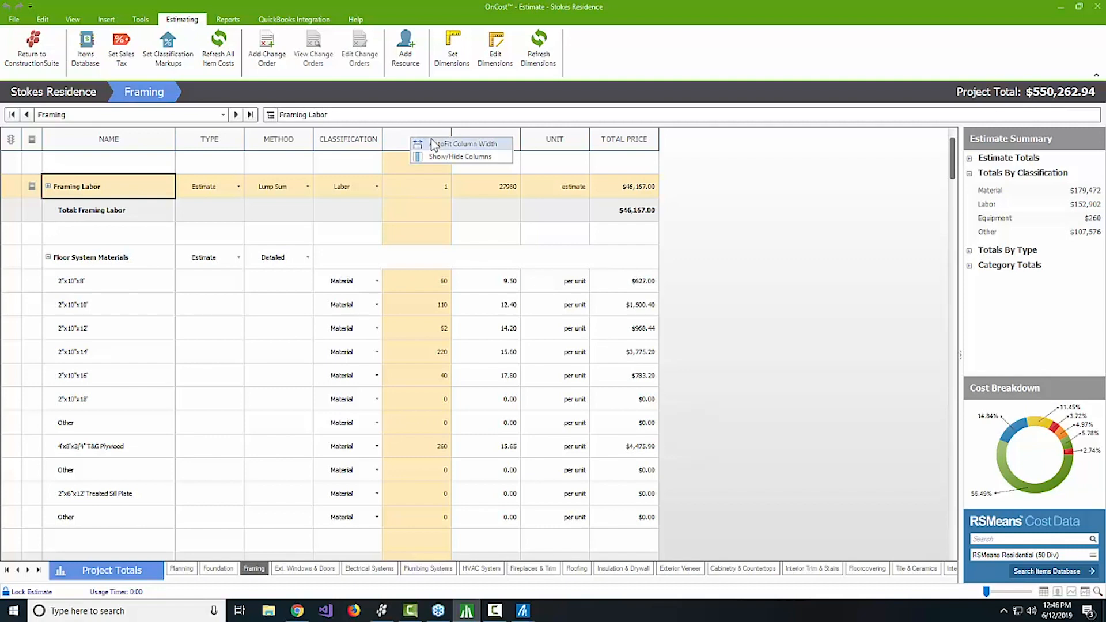
{"action": "left_click", "coordinate": [455, 156]}
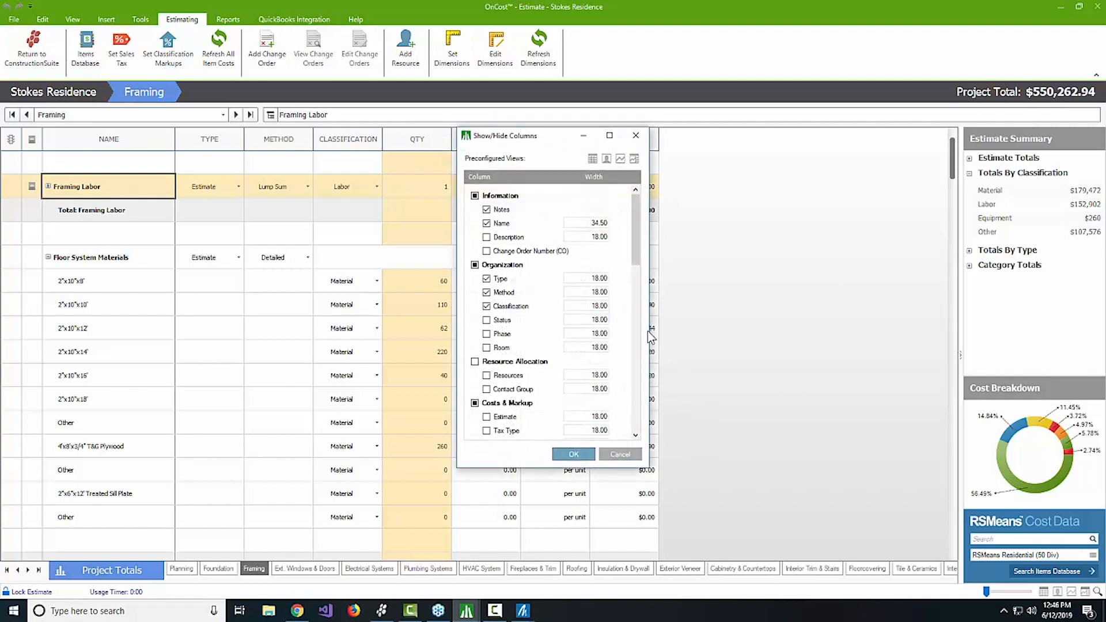
{"action": "left_click", "coordinate": [486, 375]}
{"action": "left_click", "coordinate": [568, 455]}
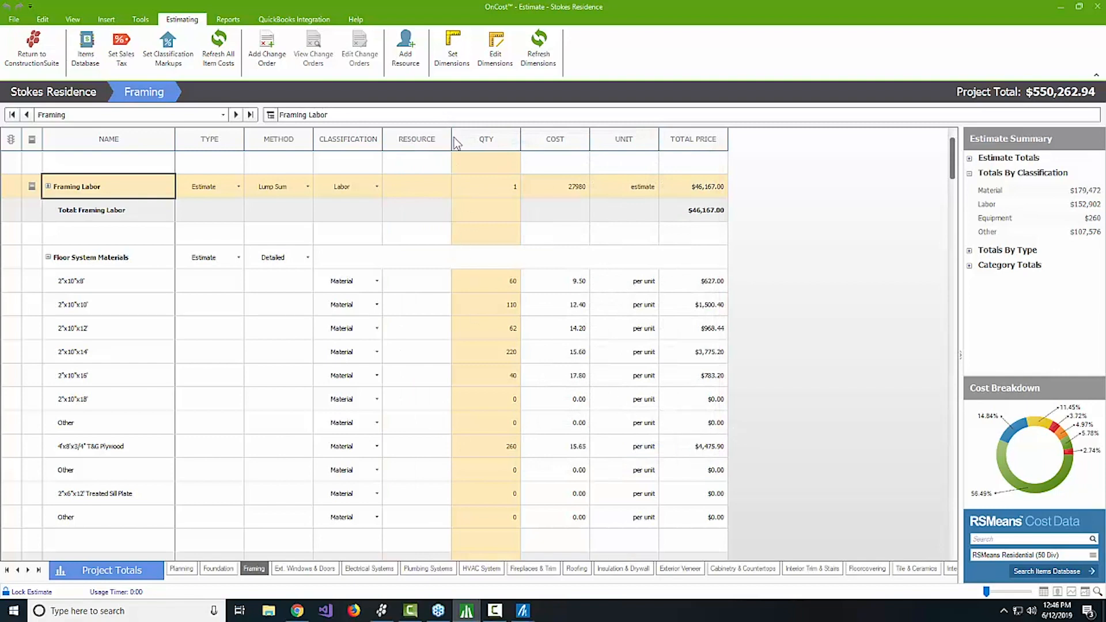
{"action": "left_click_drag", "start_coordinate": [452, 137], "coordinate": [559, 141]}
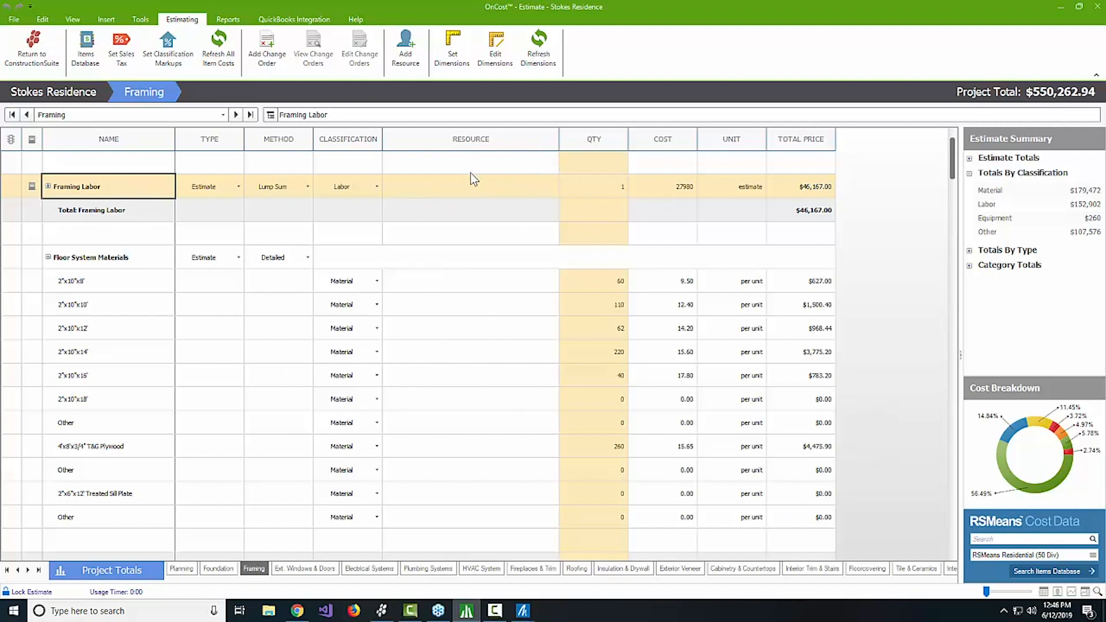
Assign Turner Framing from the Framing contact group as the Framing Labor resource and expand the estimate's totals by resource.
{"action": "double_click", "coordinate": [492, 190]}
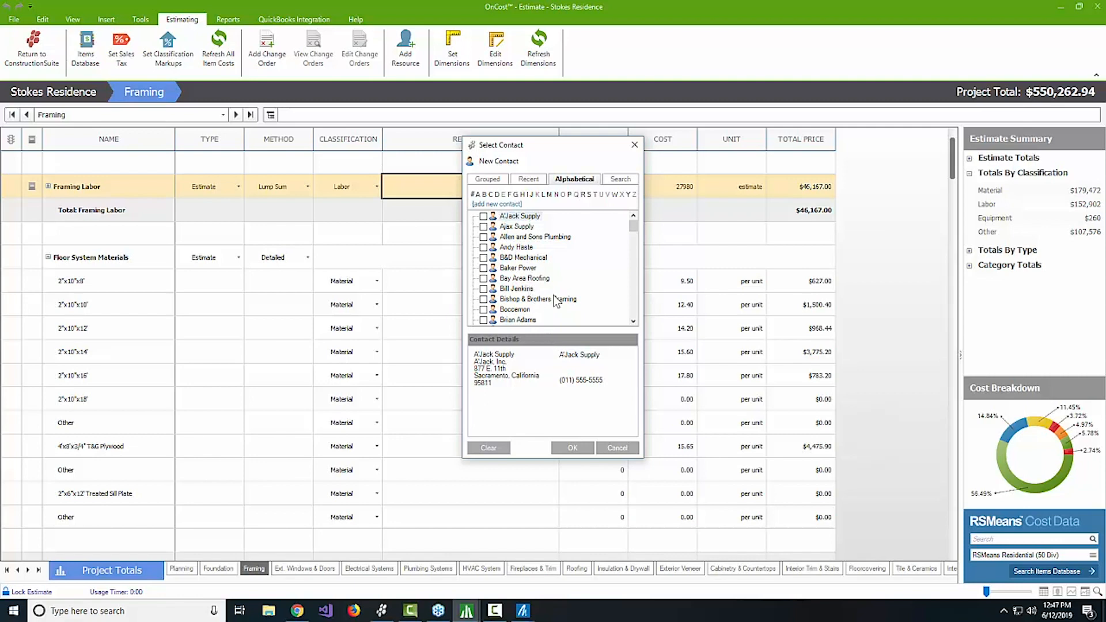
{"action": "left_click", "coordinate": [491, 179]}
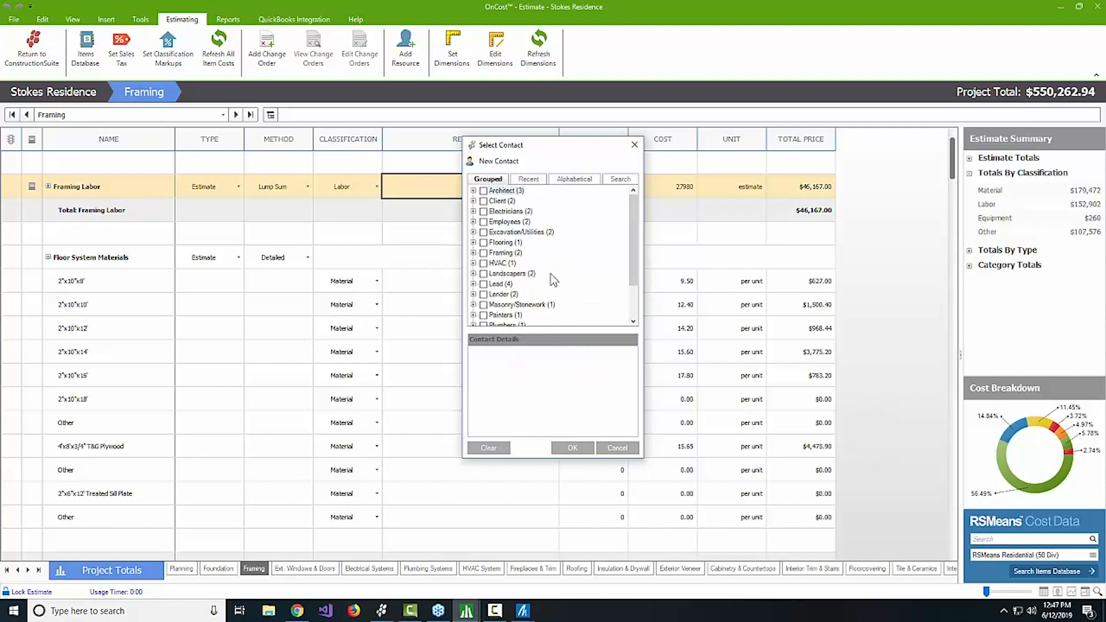
{"action": "left_click", "coordinate": [473, 253]}
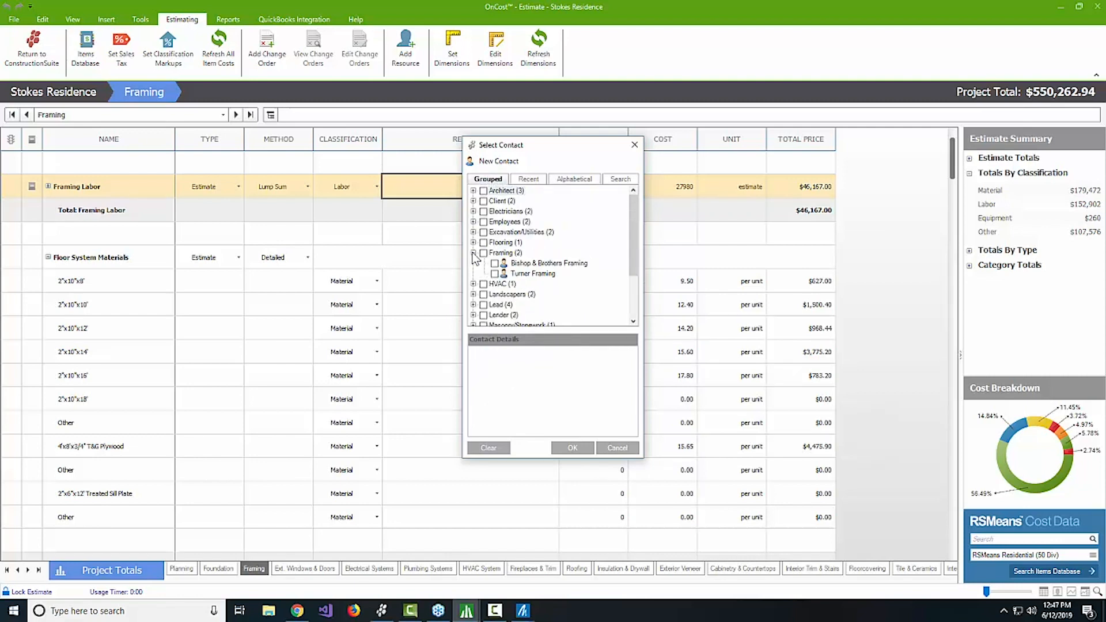
{"action": "left_click", "coordinate": [495, 274]}
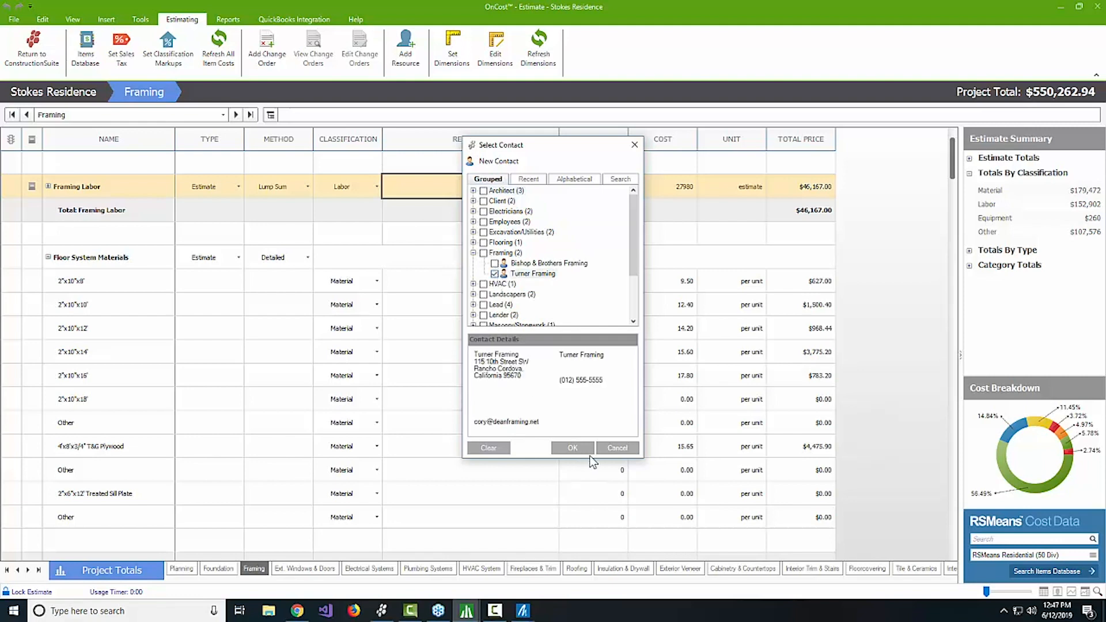
{"action": "left_click", "coordinate": [572, 448]}
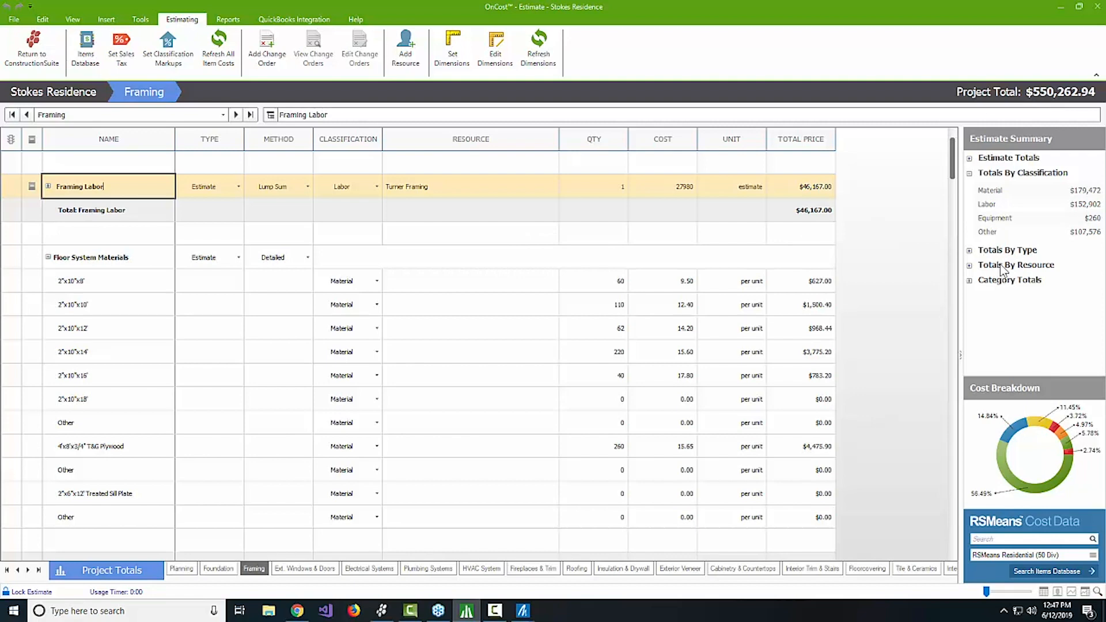
{"action": "left_click", "coordinate": [969, 265]}
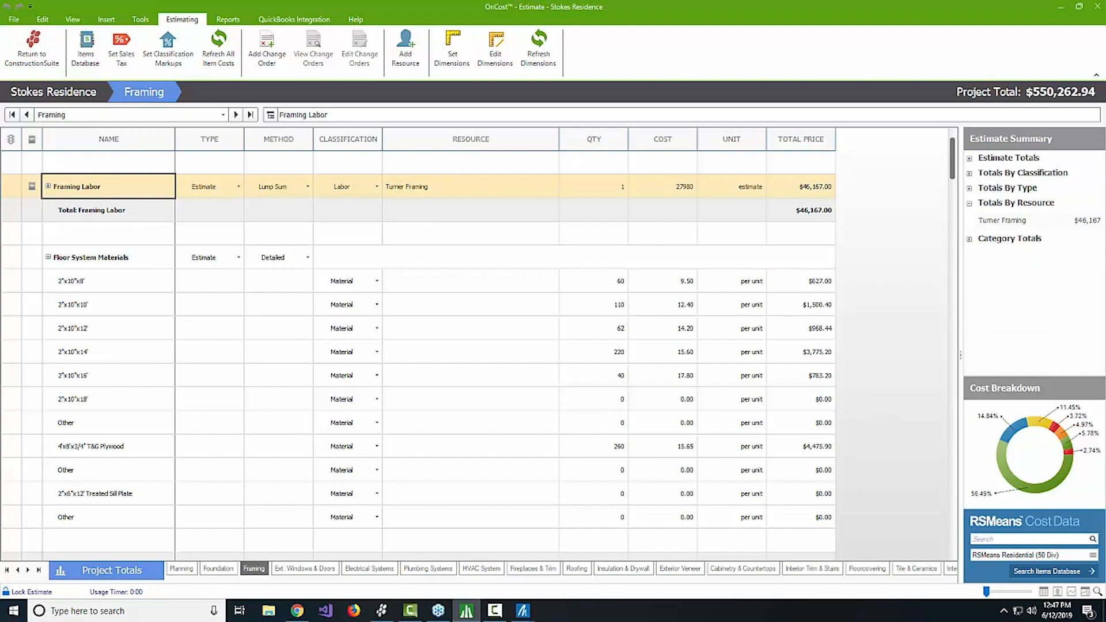
Assign Ajax Supply as the resource for all items in the Floor System Materials subcategory.
{"action": "left_click", "coordinate": [430, 288]}
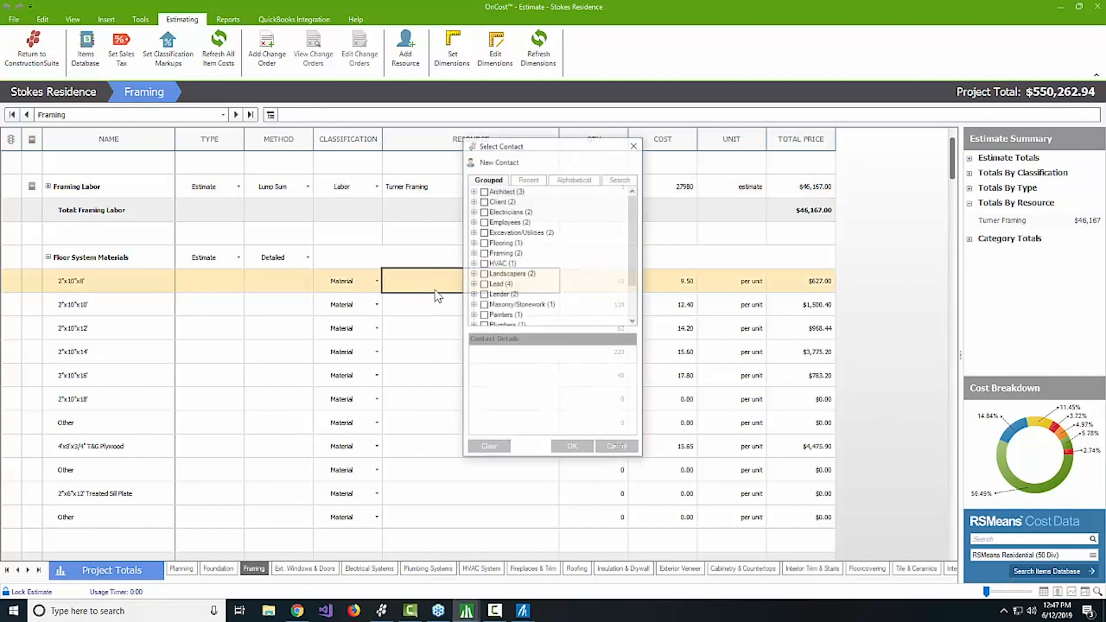
{"action": "left_click", "coordinate": [577, 181]}
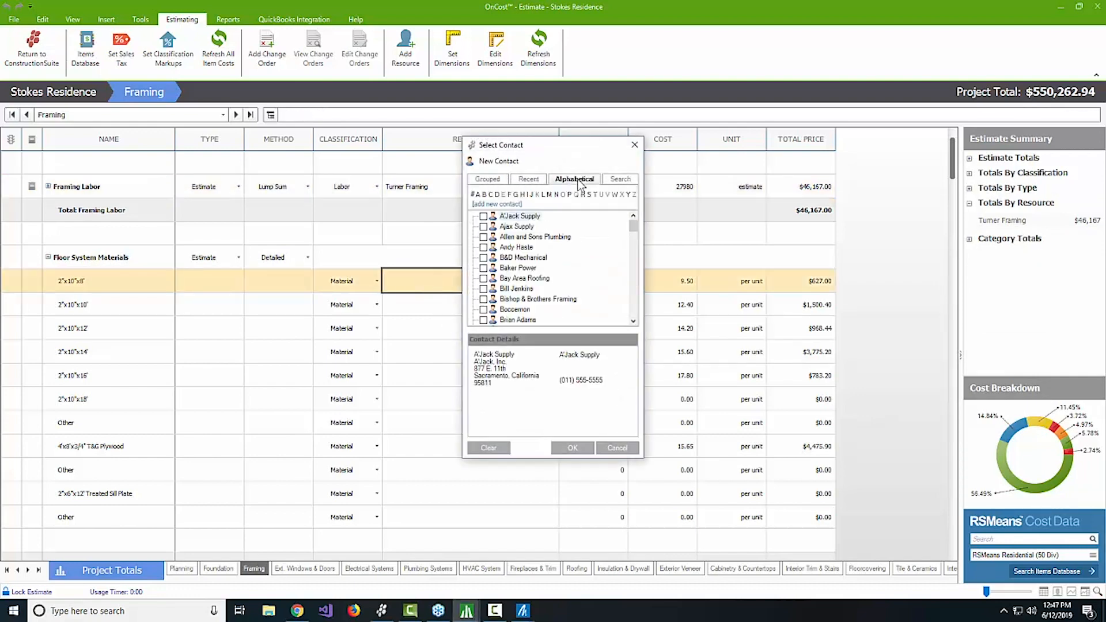
{"action": "left_click", "coordinate": [484, 227]}
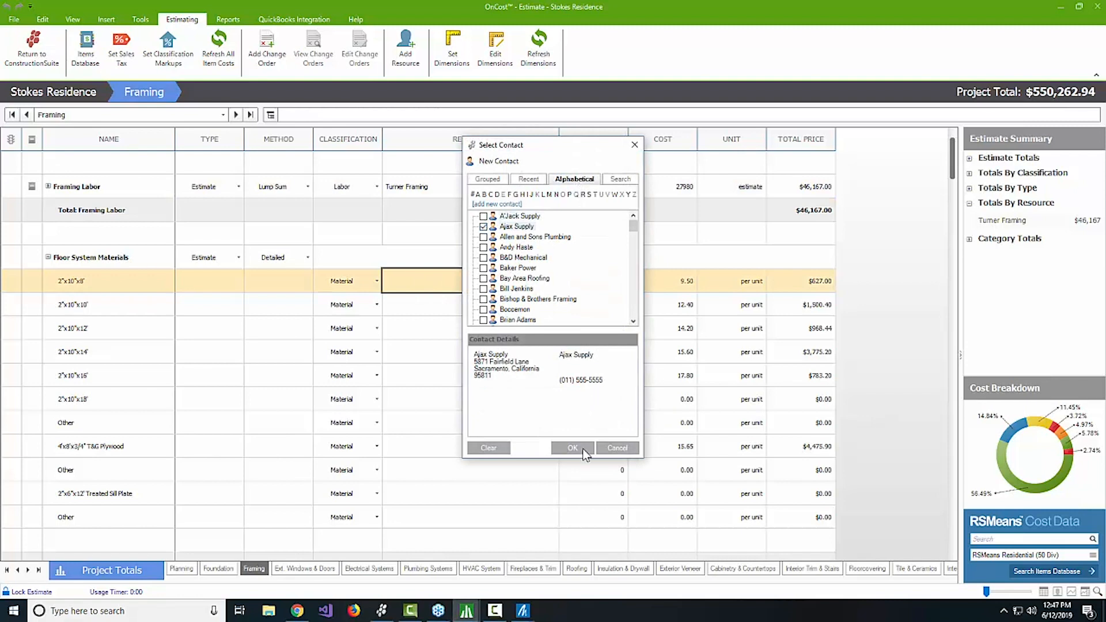
{"action": "left_click", "coordinate": [572, 449]}
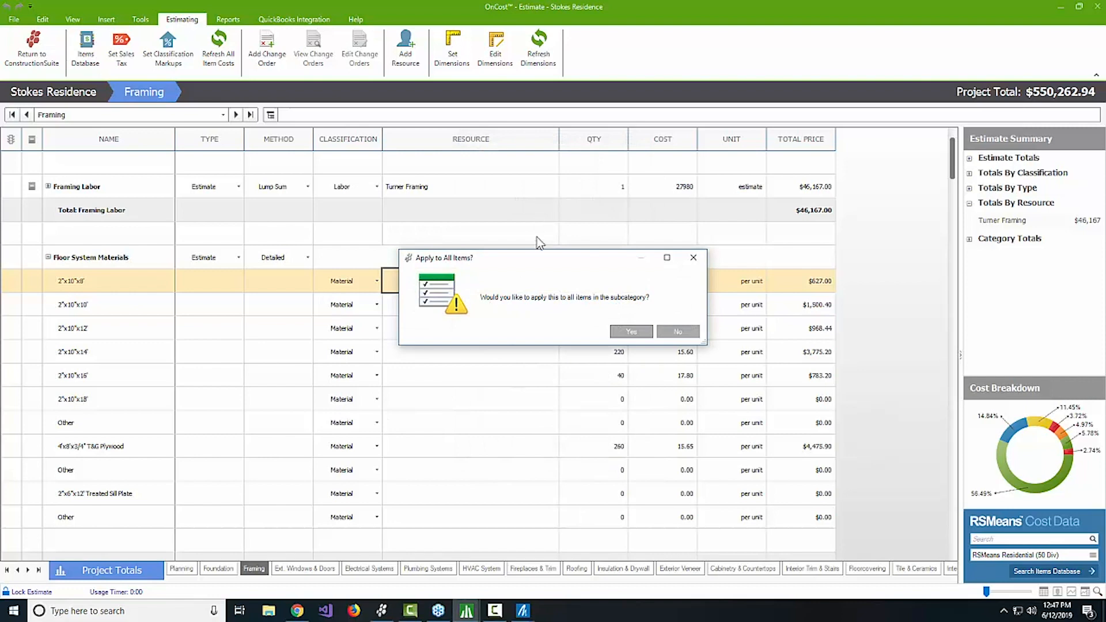
{"action": "left_click_drag", "start_coordinate": [517, 263], "coordinate": [493, 136]}
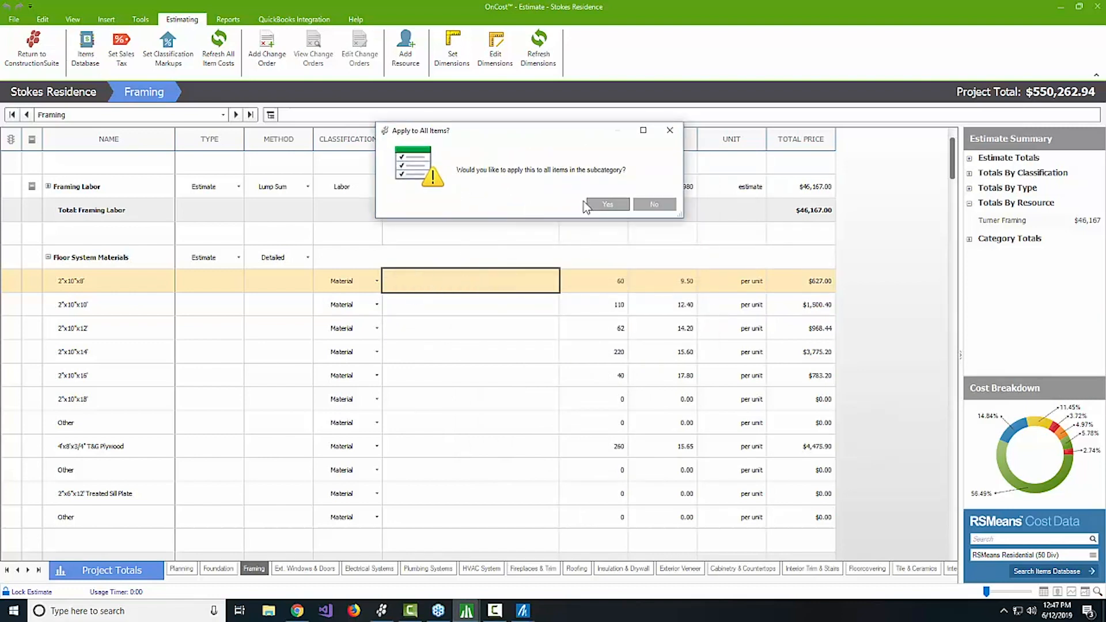
{"action": "left_click", "coordinate": [616, 205]}
Assign Ajax Supply as the resource for all items in the Wall Framing Materials subcategory.
{"action": "scroll", "coordinate": [582, 295], "scroll_direction": "down", "scroll_amount": 5}
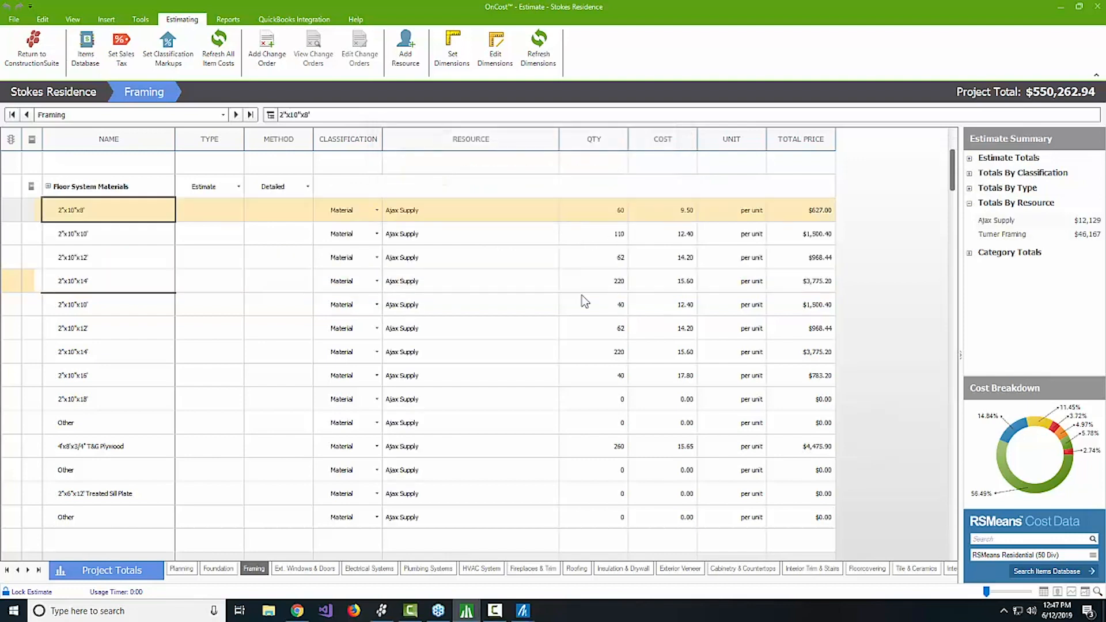
{"action": "left_click", "coordinate": [440, 285]}
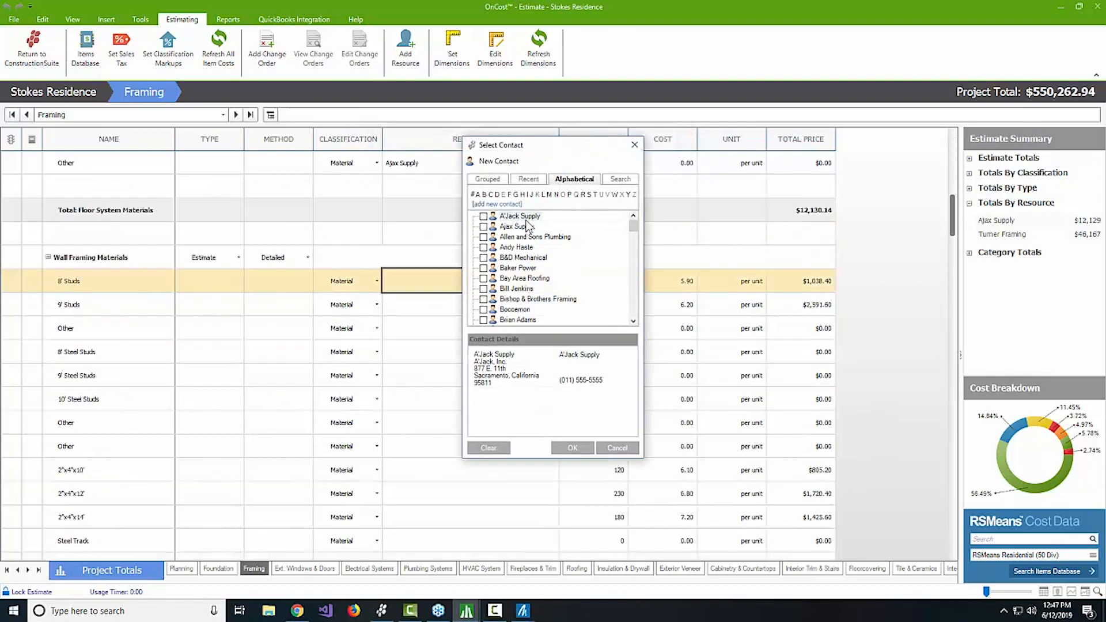
{"action": "left_click", "coordinate": [483, 227]}
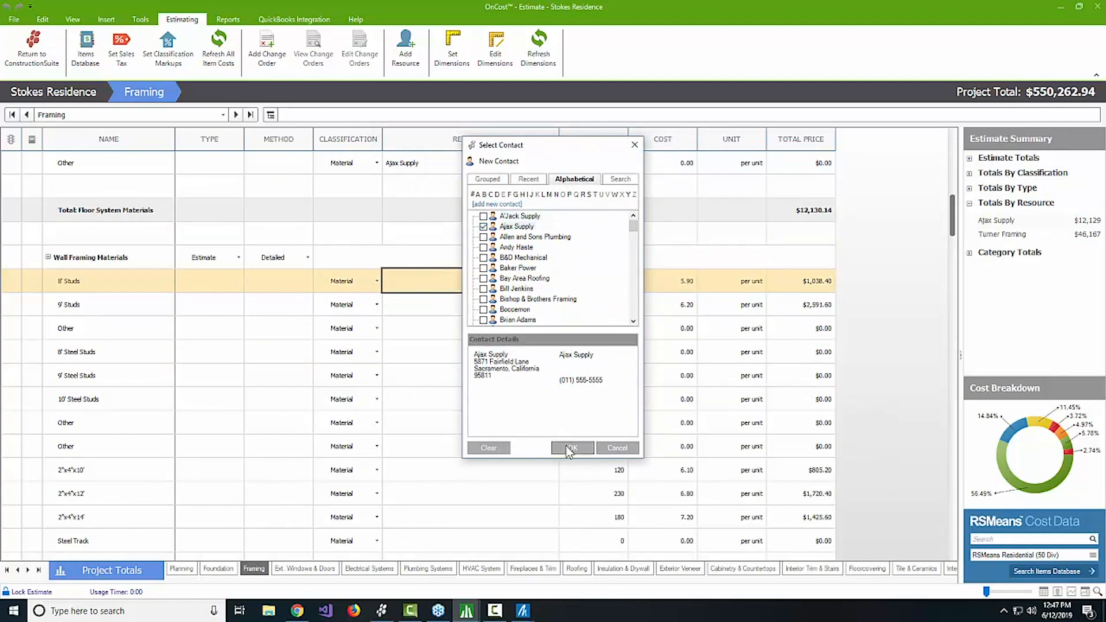
{"action": "left_click", "coordinate": [572, 448]}
{"action": "left_click", "coordinate": [636, 331]}
Assign Ajax Supply as the resource for all items in the Ceiling Framing Materials subcategory.
{"action": "scroll", "coordinate": [537, 350], "scroll_direction": "down", "scroll_amount": 10}
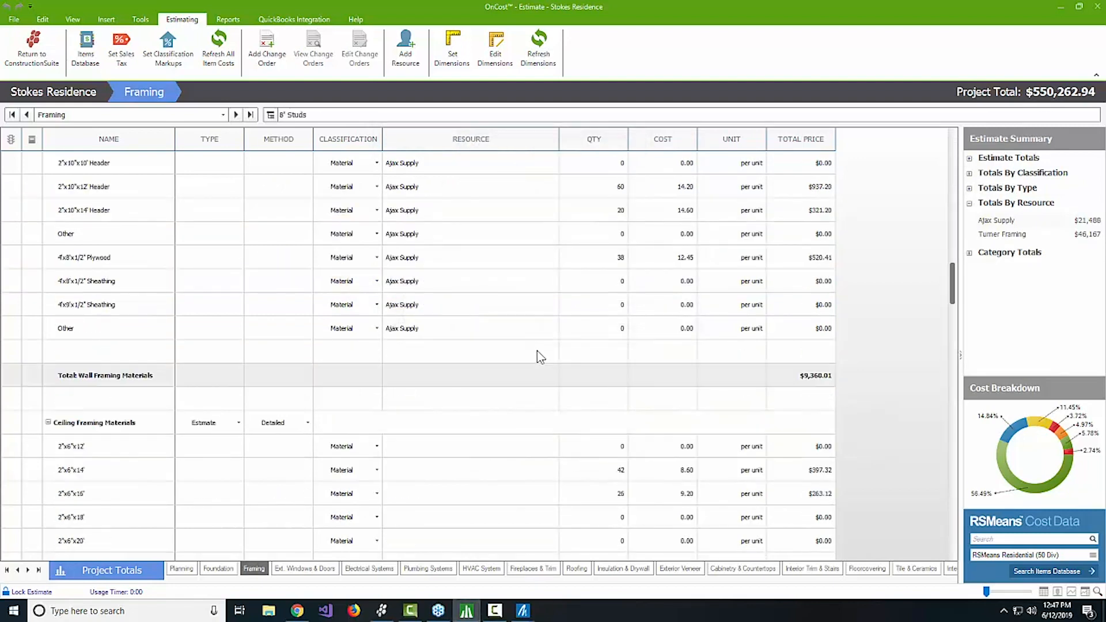
{"action": "left_click", "coordinate": [410, 236]}
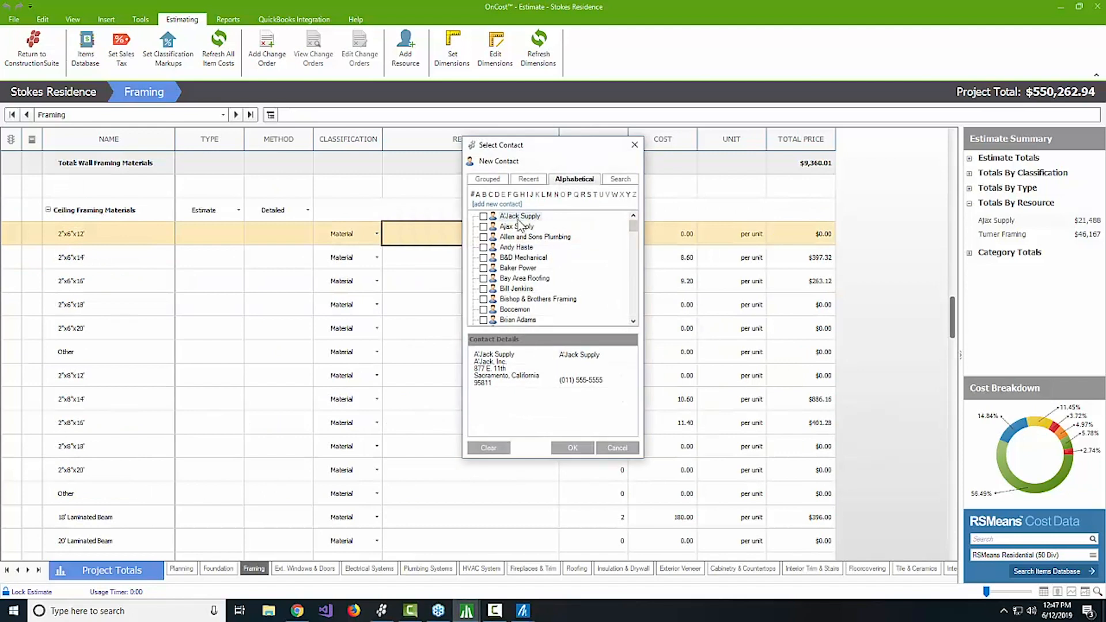
{"action": "left_click", "coordinate": [484, 227]}
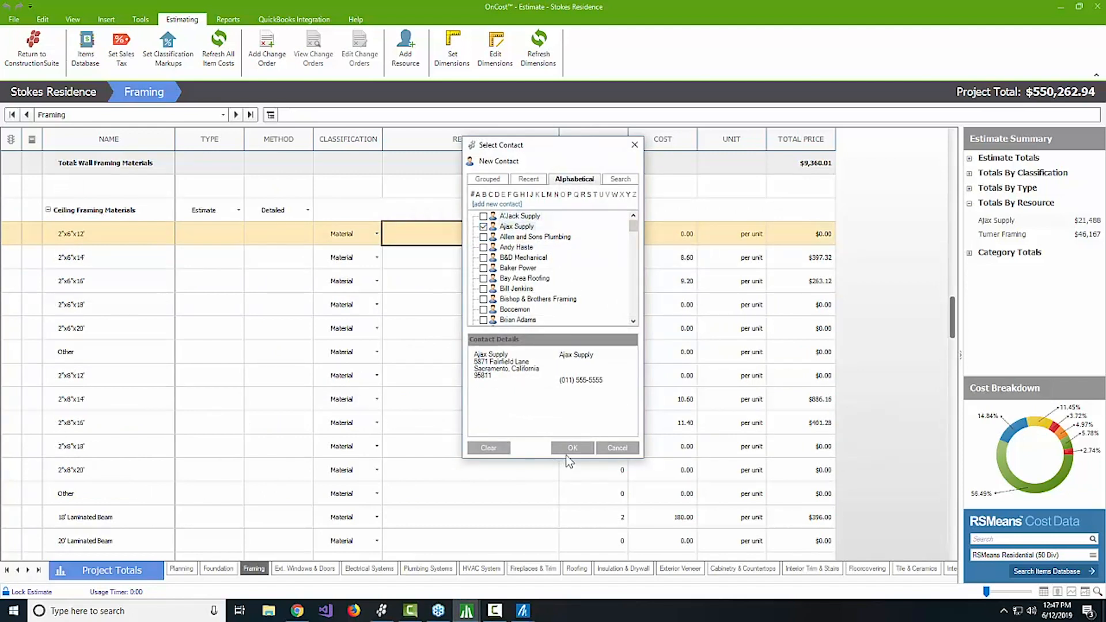
{"action": "left_click", "coordinate": [571, 448]}
{"action": "left_click", "coordinate": [631, 332]}
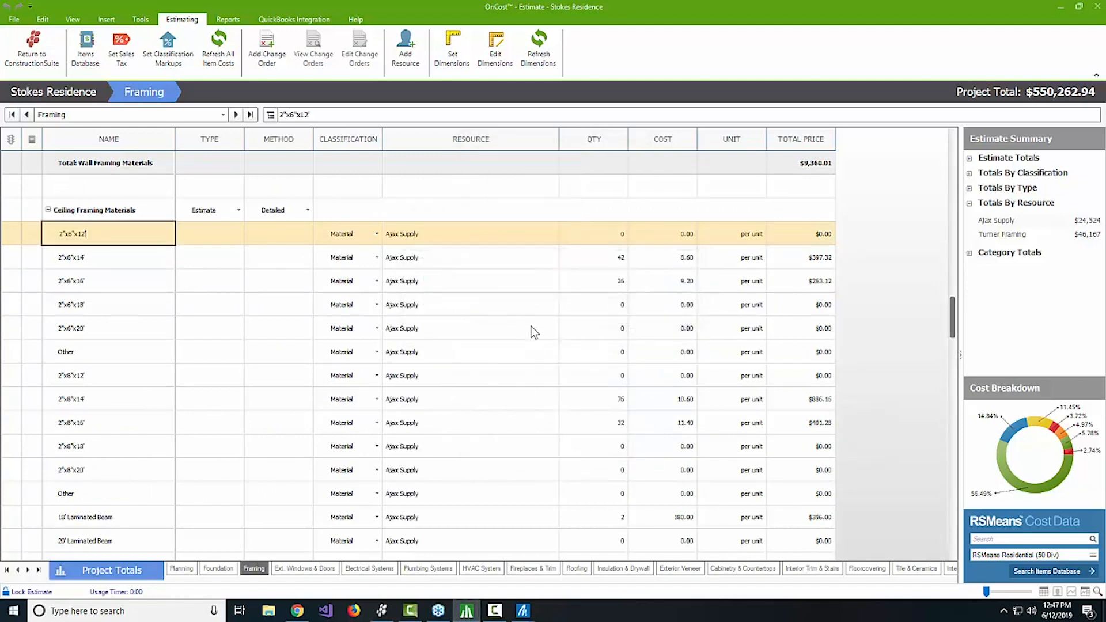
{"action": "scroll", "coordinate": [530, 329], "scroll_direction": "down", "scroll_amount": 10}
{"action": "scroll", "coordinate": [531, 330], "scroll_direction": "up", "scroll_amount": 15}
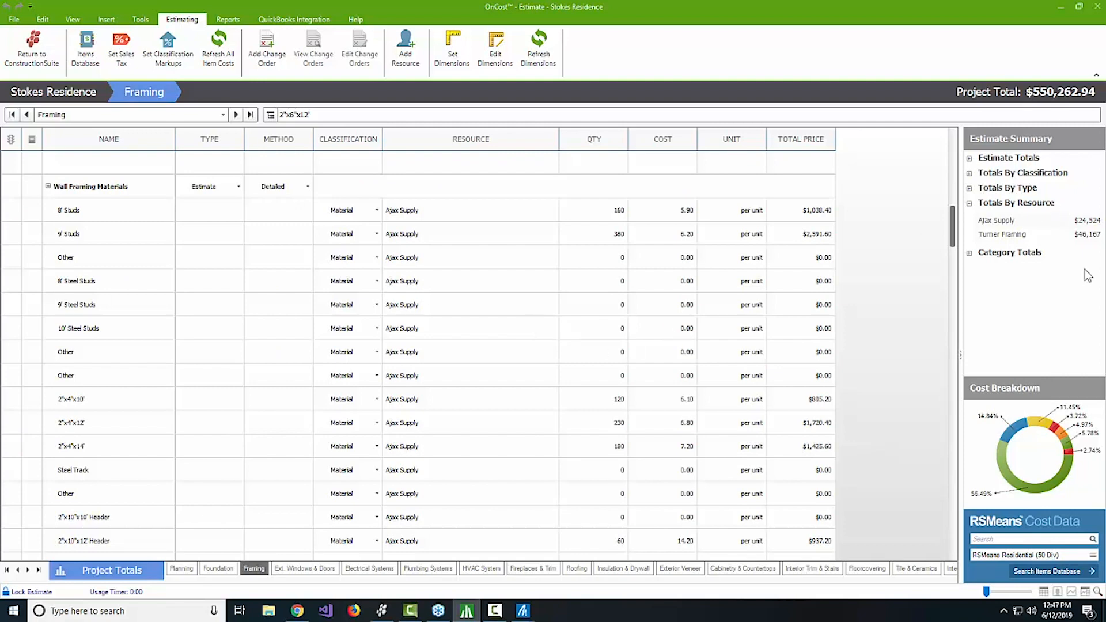
Generate purchase orders filtered by all resources, as a separate report for each resource, with the Description column included.
{"action": "left_click", "coordinate": [229, 19]}
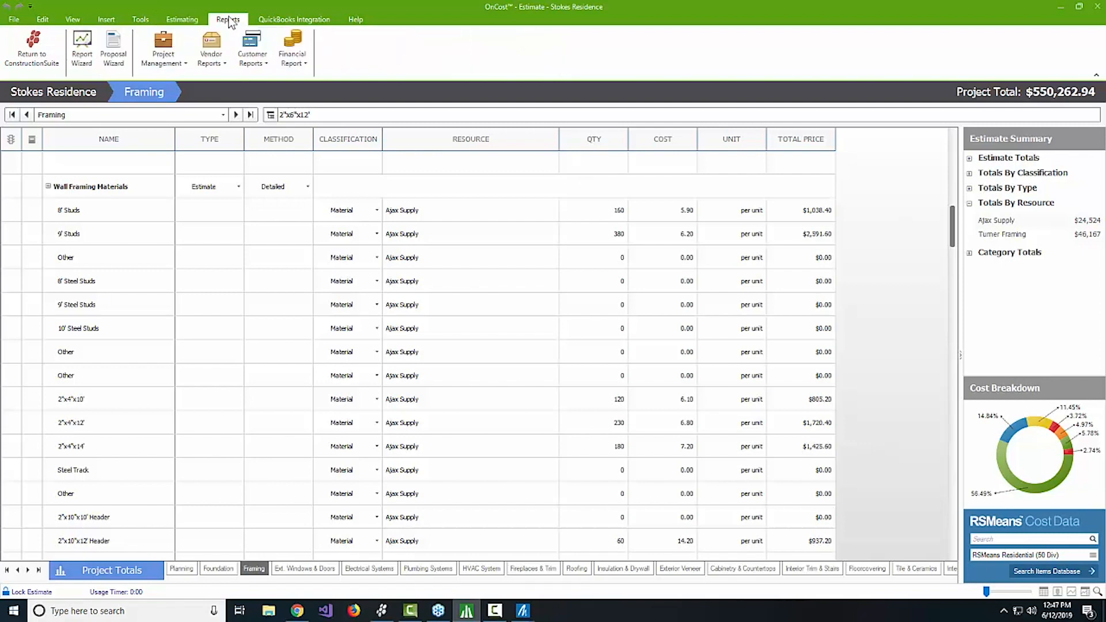
{"action": "left_click", "coordinate": [222, 48]}
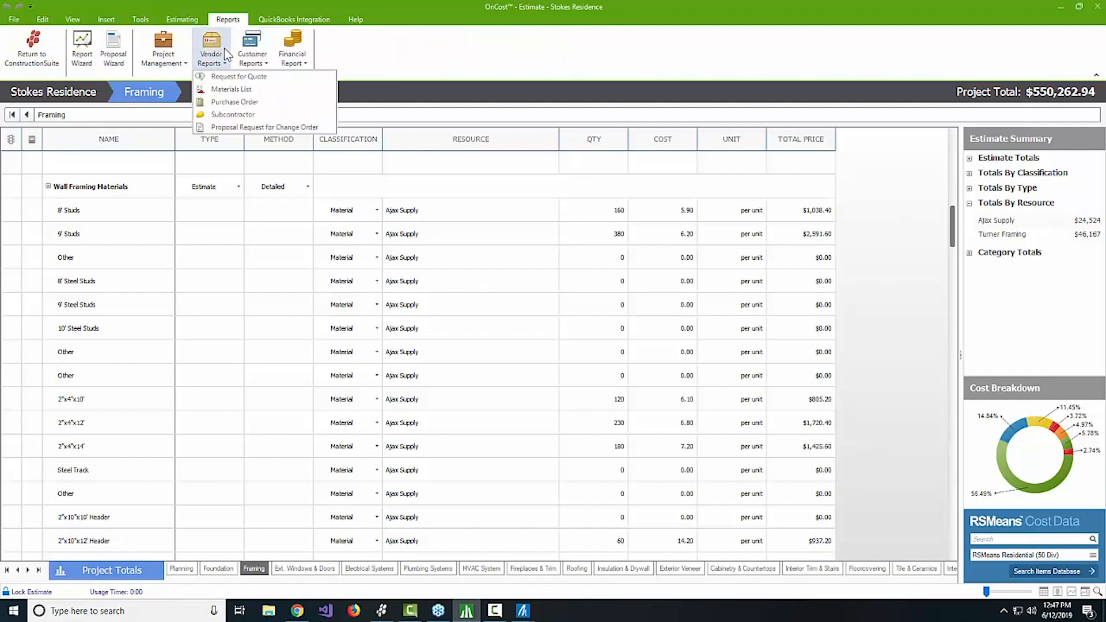
{"action": "left_click", "coordinate": [248, 101]}
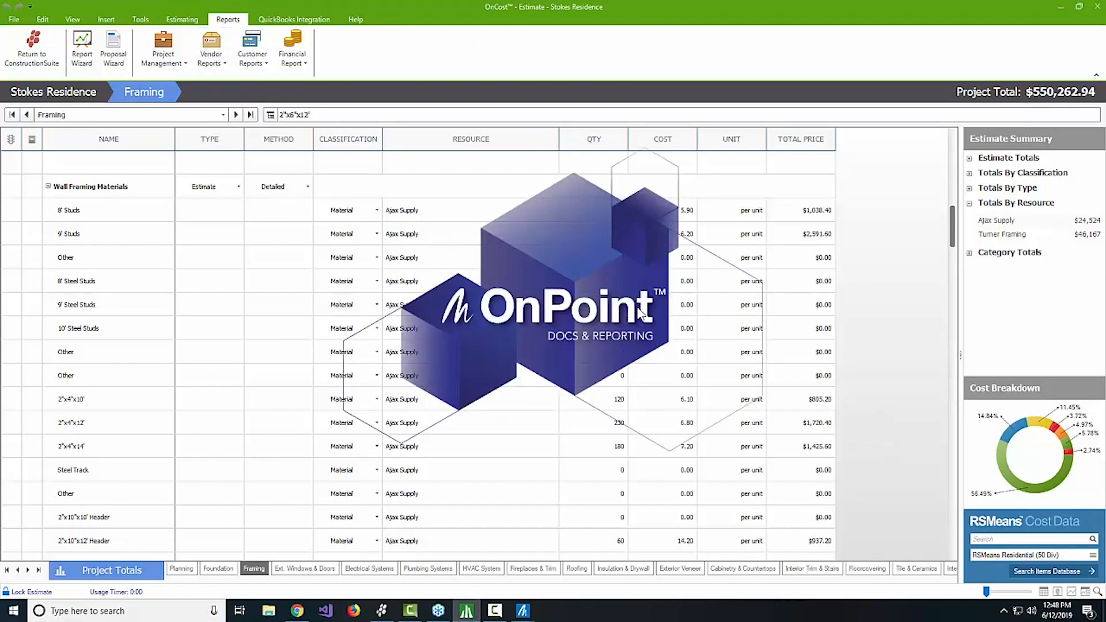
{"action": "left_click", "coordinate": [573, 227]}
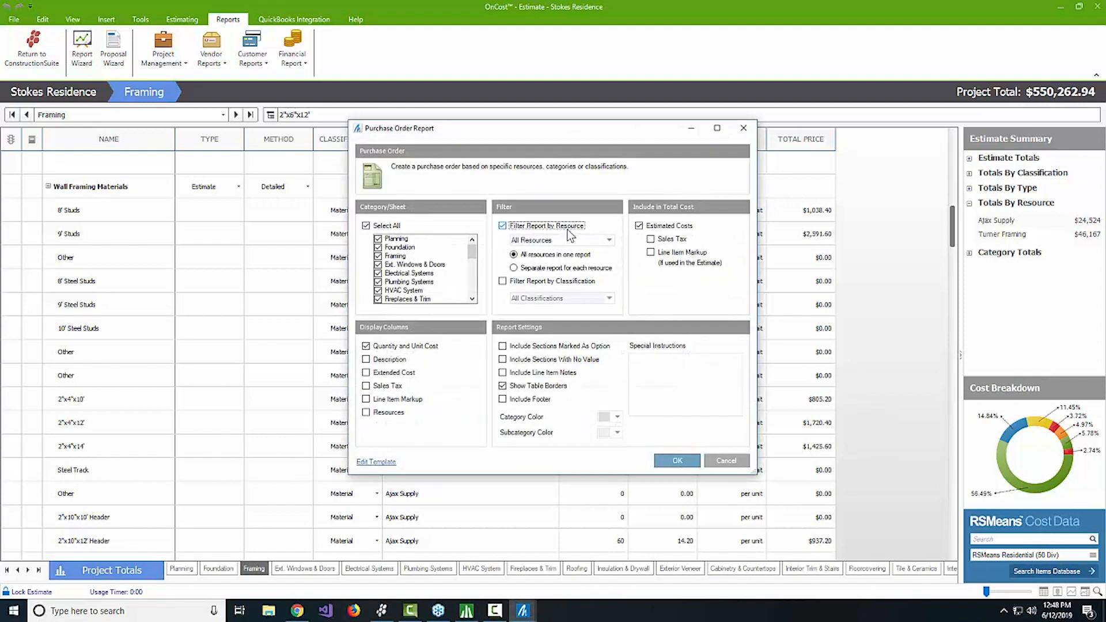
{"action": "left_click", "coordinate": [579, 240]}
{"action": "left_click", "coordinate": [562, 251]}
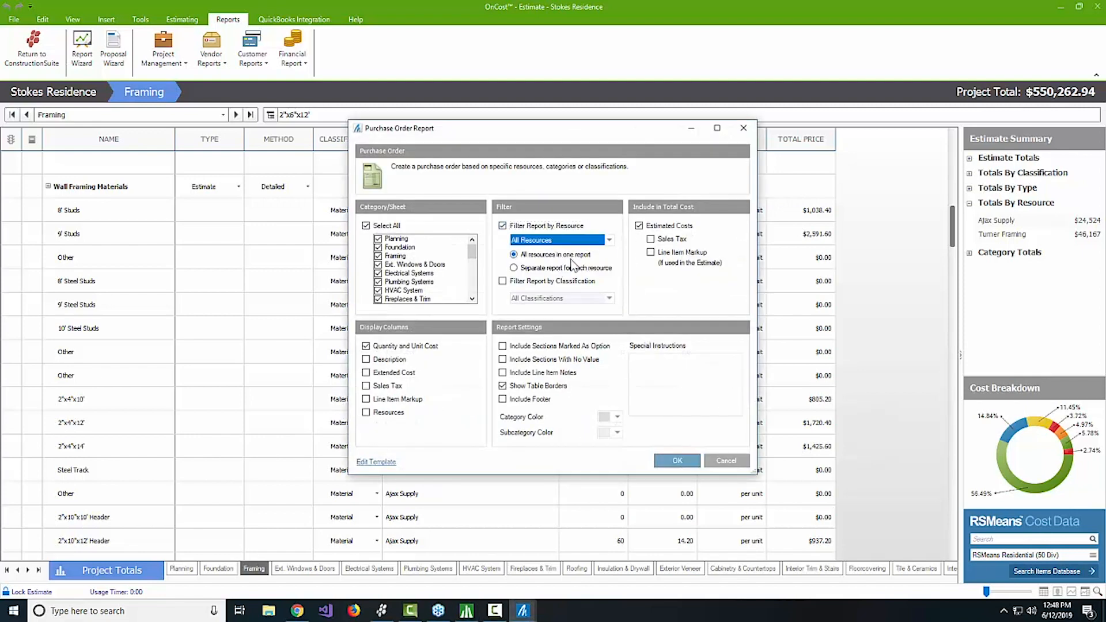
{"action": "left_click", "coordinate": [516, 269]}
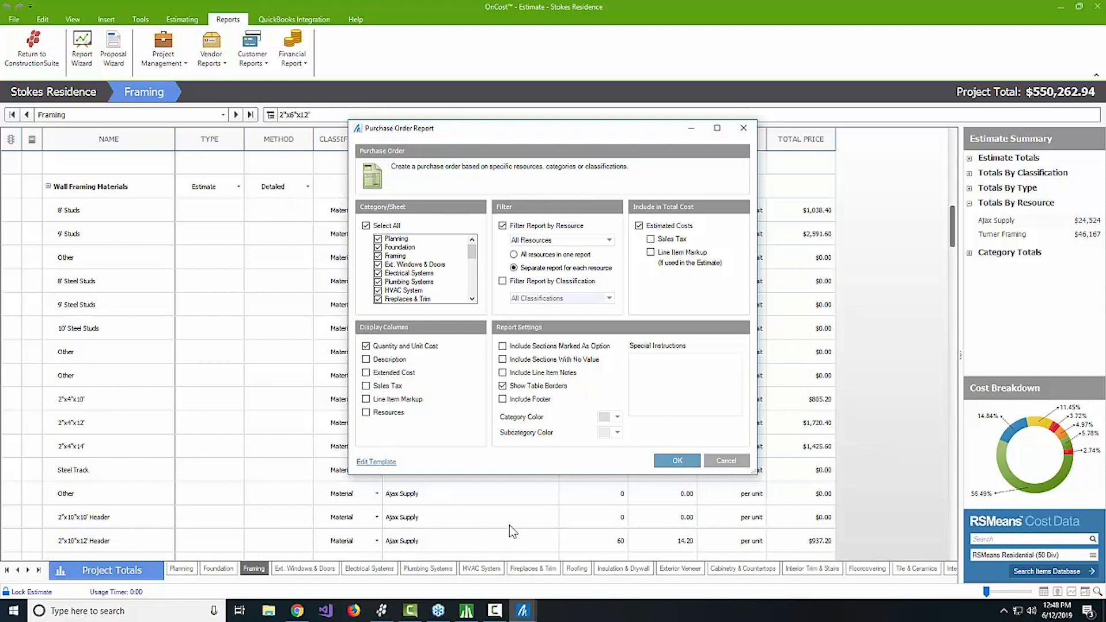
{"action": "left_click", "coordinate": [369, 360]}
{"action": "left_click", "coordinate": [668, 467]}
{"action": "left_click", "coordinate": [630, 333]}
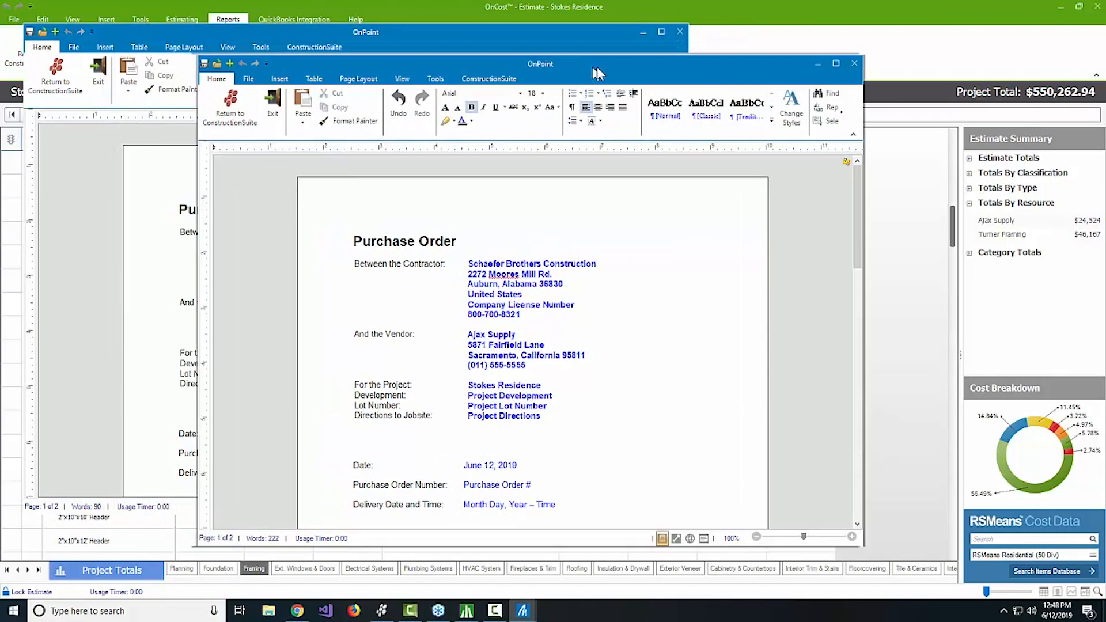
Arrange the two purchase orders side by side and review the Ajax Supply and Turner Framing vendor details, line items and signature lines.
{"action": "left_click_drag", "start_coordinate": [596, 72], "coordinate": [811, 46]}
{"action": "scroll", "coordinate": [775, 267], "scroll_direction": "down", "scroll_amount": 6}
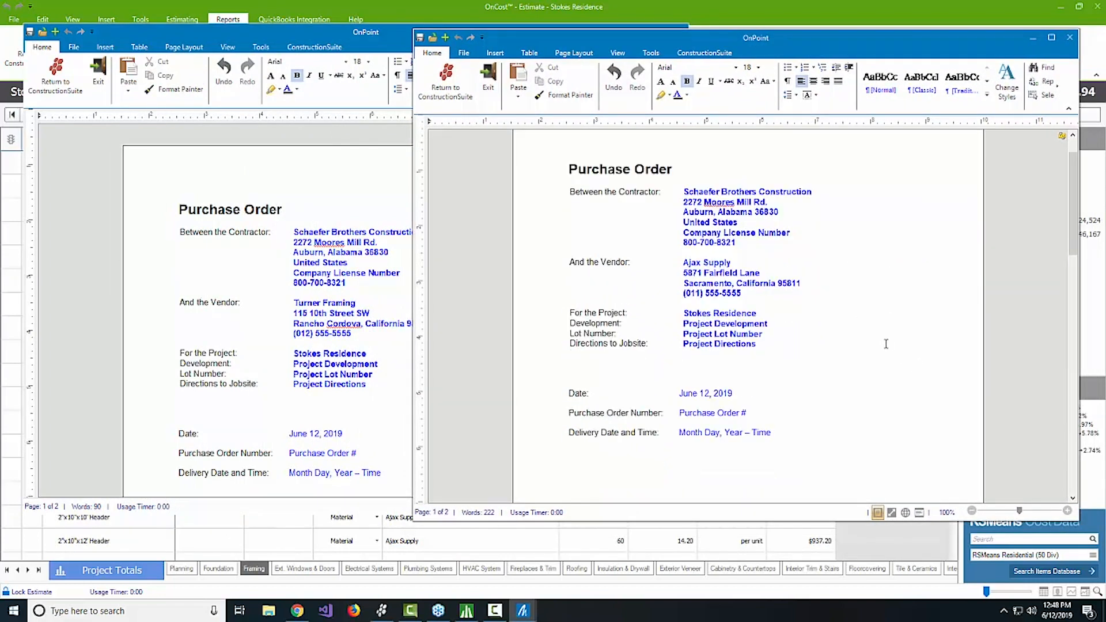
{"action": "scroll", "coordinate": [271, 342], "scroll_direction": "down", "scroll_amount": 7}
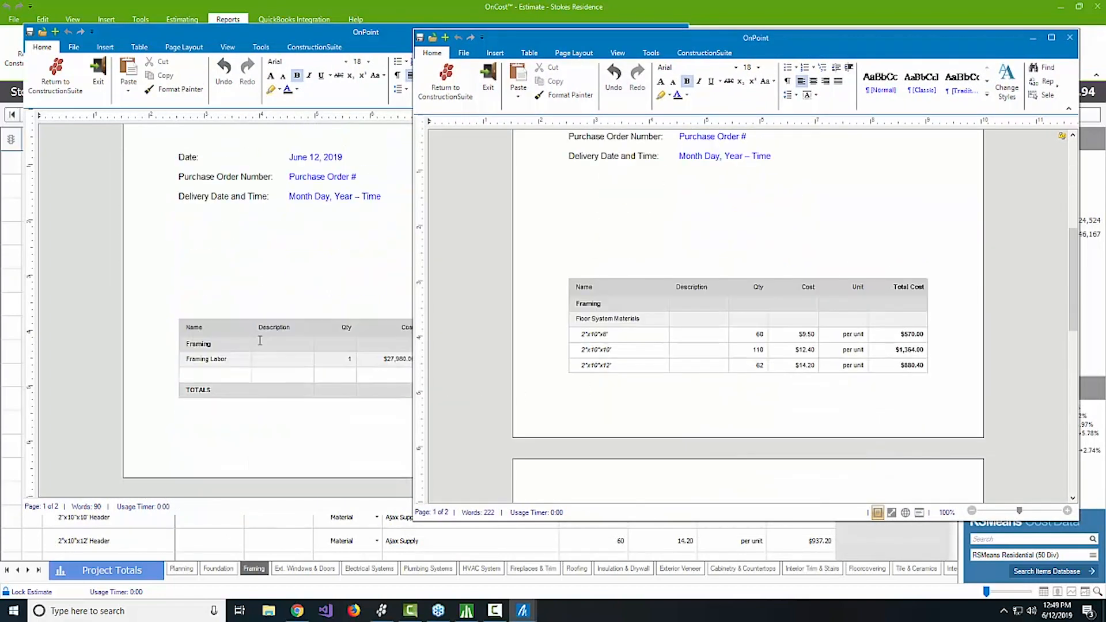
{"action": "scroll", "coordinate": [289, 358], "scroll_direction": "up", "scroll_amount": 1}
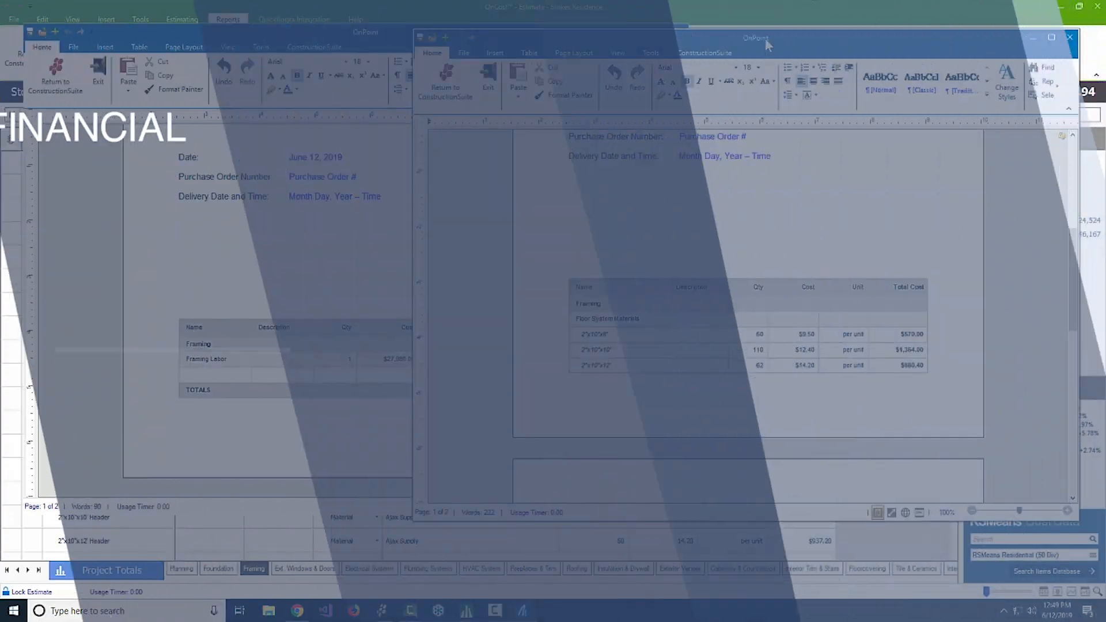
{"action": "left_click_drag", "start_coordinate": [766, 39], "coordinate": [819, 40]}
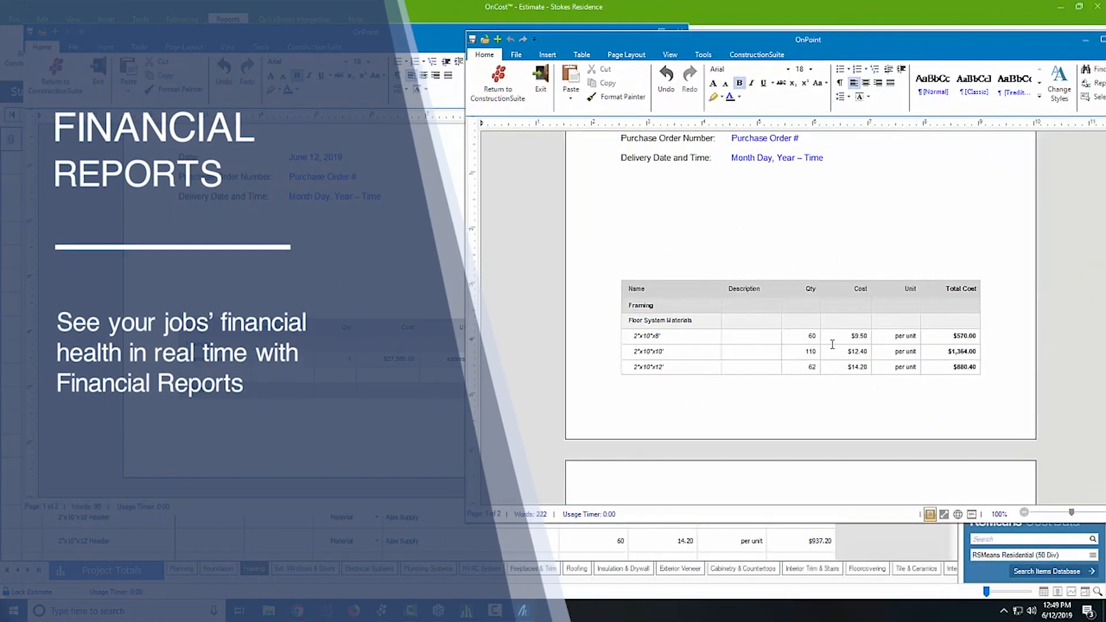
{"action": "scroll", "coordinate": [852, 346], "scroll_direction": "down", "scroll_amount": 5}
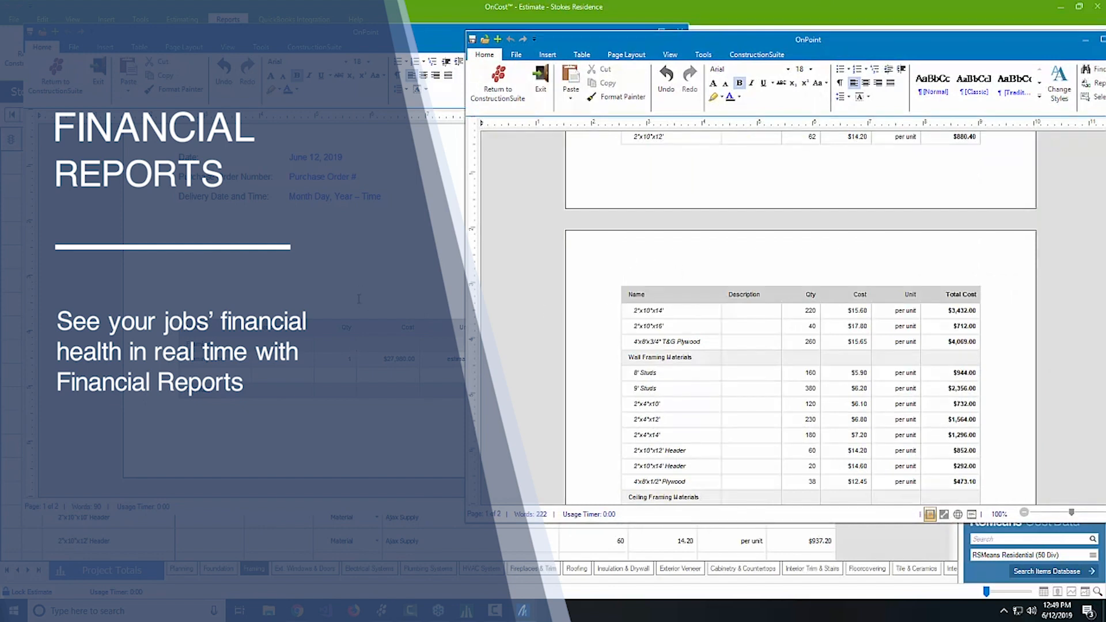
{"action": "scroll", "coordinate": [361, 250], "scroll_direction": "down", "scroll_amount": 5}
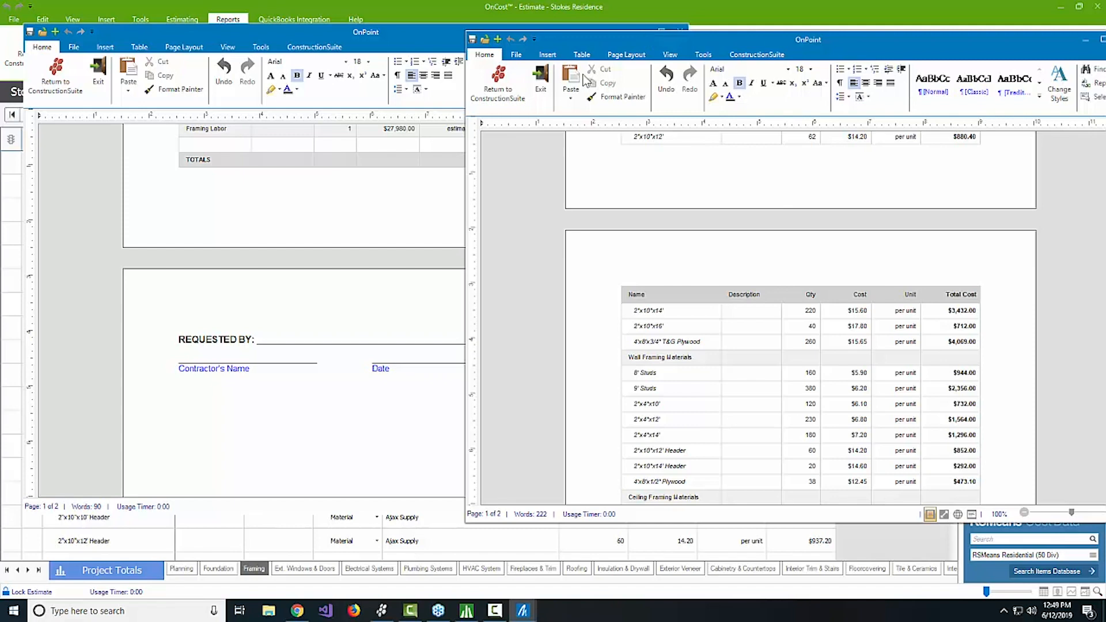
{"action": "scroll", "coordinate": [759, 463], "scroll_direction": "up", "scroll_amount": 4}
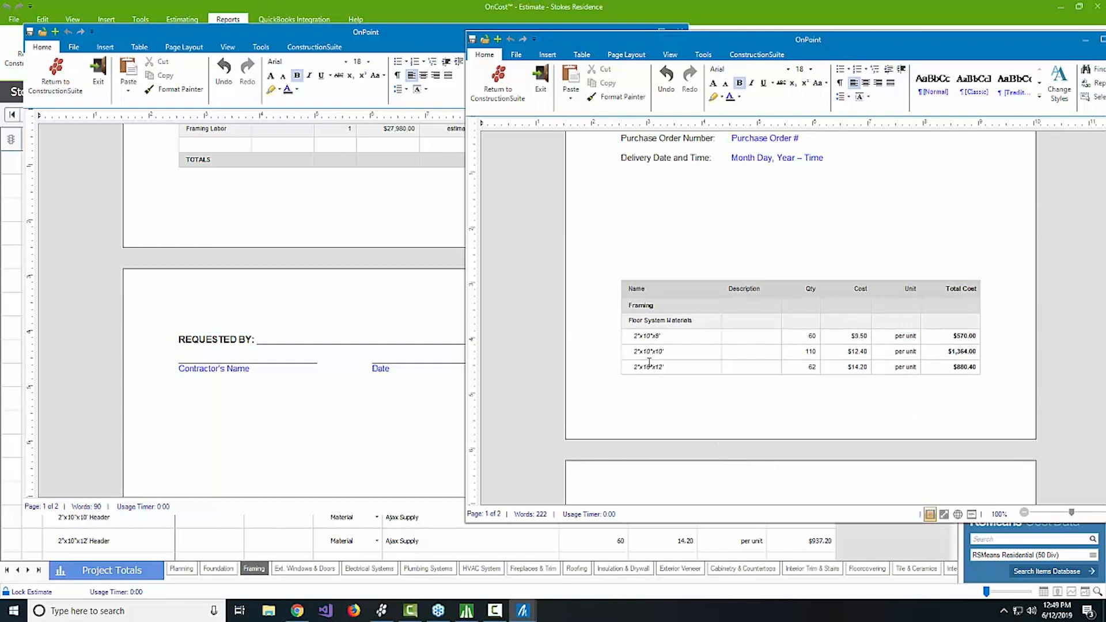
{"action": "scroll", "coordinate": [662, 333], "scroll_direction": "down", "scroll_amount": 6}
{"action": "scroll", "coordinate": [664, 336], "scroll_direction": "down", "scroll_amount": 3}
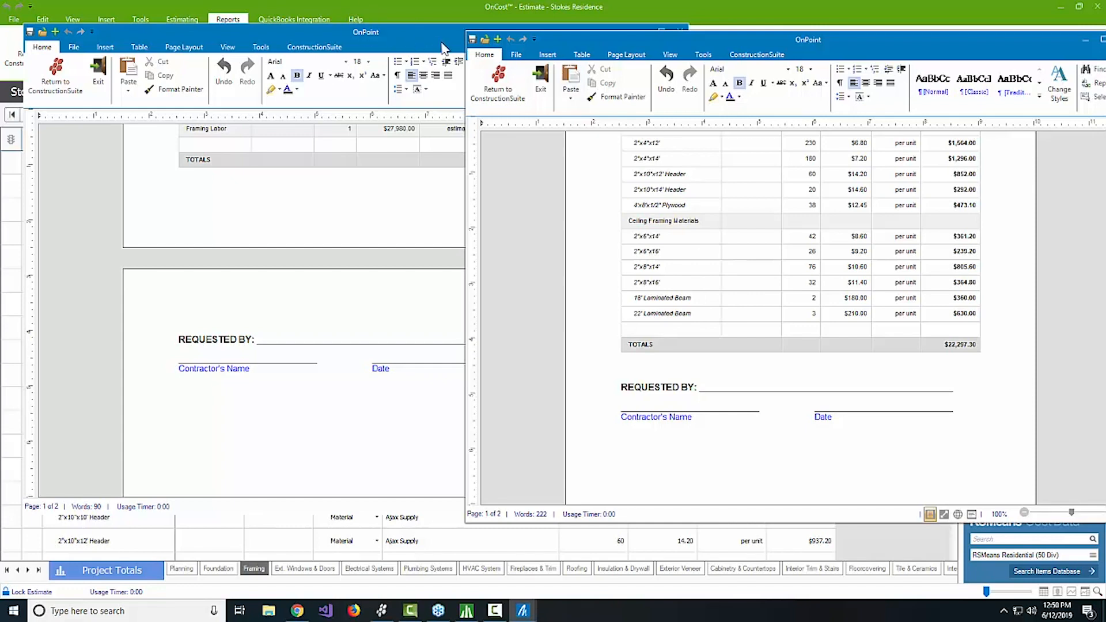
Save the Ajax Supply purchase order in the Stokes Residence project folder as AJAX PO.
{"action": "left_click", "coordinate": [473, 40]}
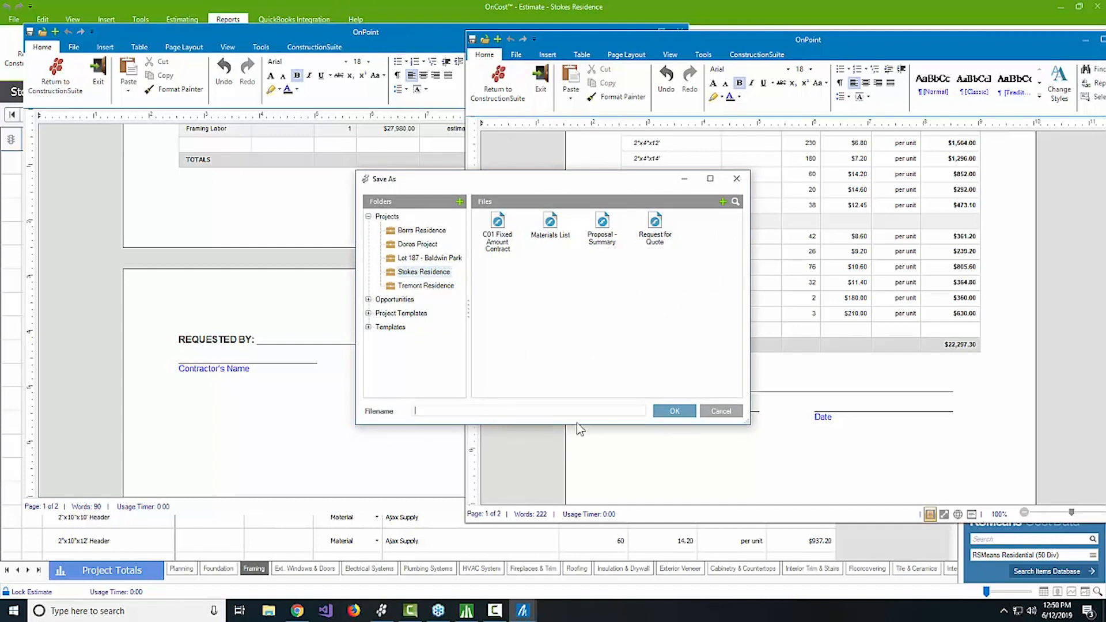
{"action": "type", "text": "AJAX PO"}
{"action": "left_click", "coordinate": [671, 412]}
Save the Turner Framing purchase order in the Stokes Residence folder as Turner Framing PO and close both purchase orders.
{"action": "left_click", "coordinate": [370, 467]}
{"action": "scroll", "coordinate": [370, 466], "scroll_direction": "up", "scroll_amount": 15}
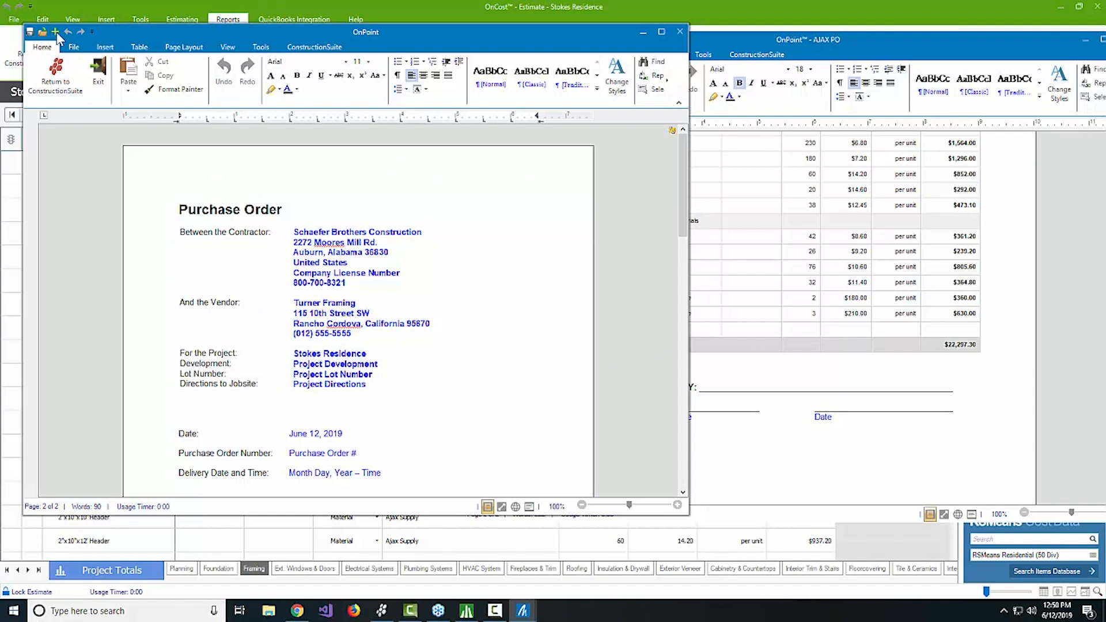
{"action": "left_click", "coordinate": [29, 32]}
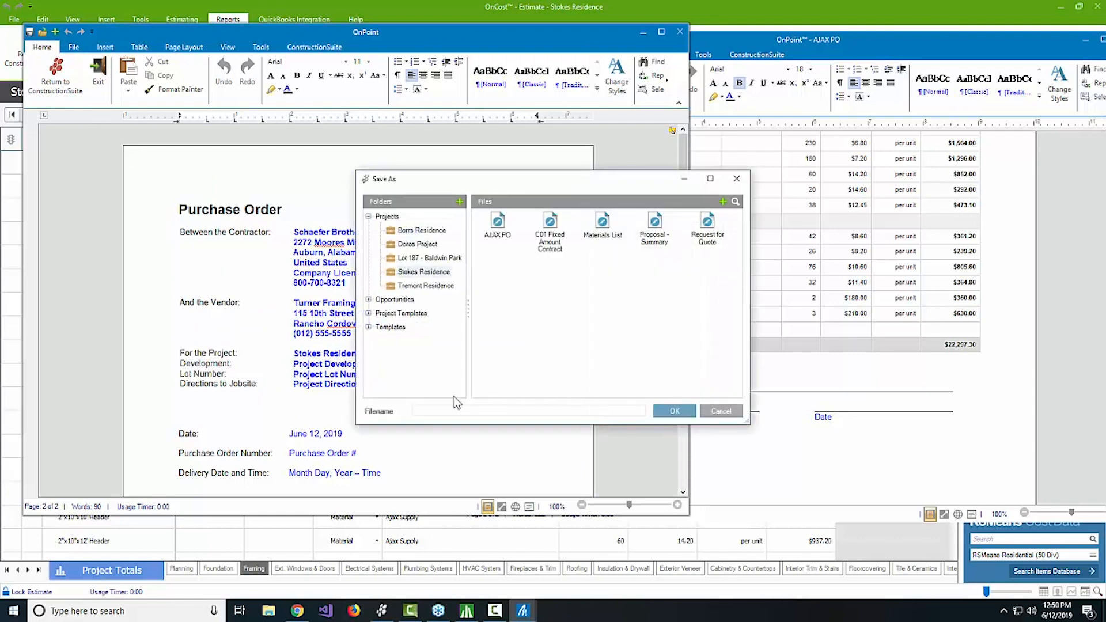
{"action": "left_click", "coordinate": [442, 411]}
{"action": "type", "text": "Turner Framin PO"}
{"action": "key", "text": "Left"}
{"action": "key", "text": "Left"}
{"action": "key", "text": "Left"}
{"action": "type", "text": "g"}
{"action": "left_click", "coordinate": [674, 410]}
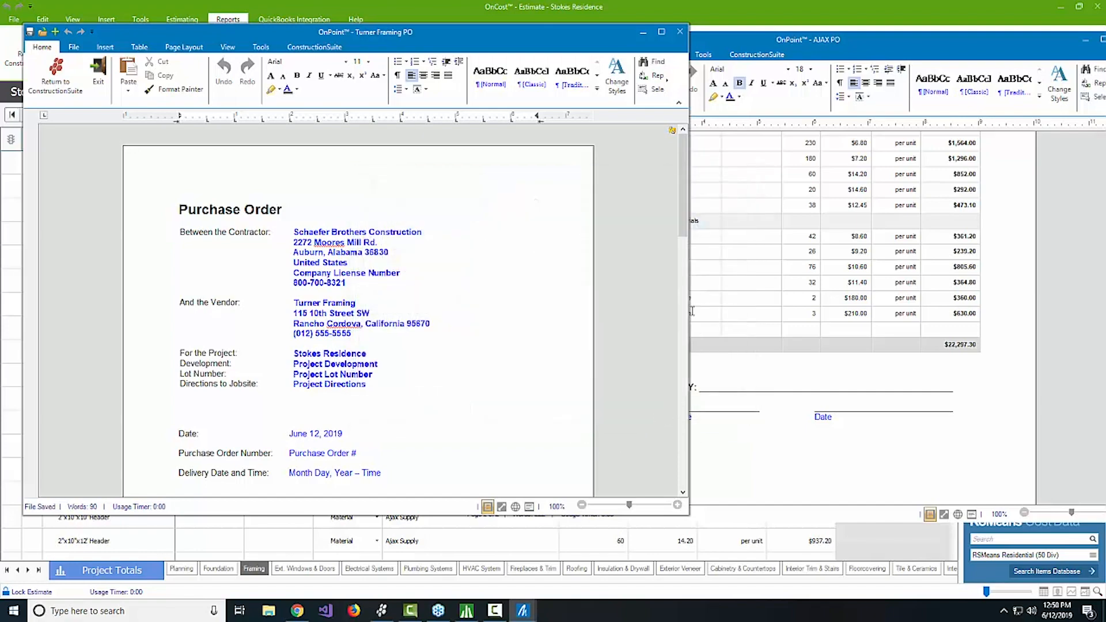
{"action": "left_click", "coordinate": [680, 31]}
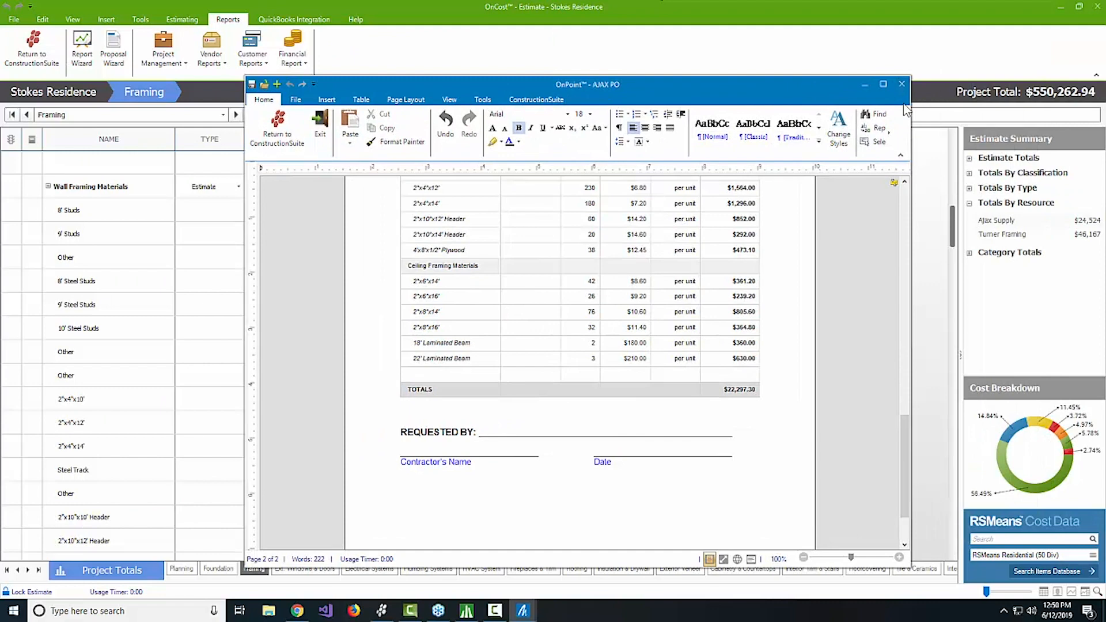
{"action": "left_click", "coordinate": [902, 84]}
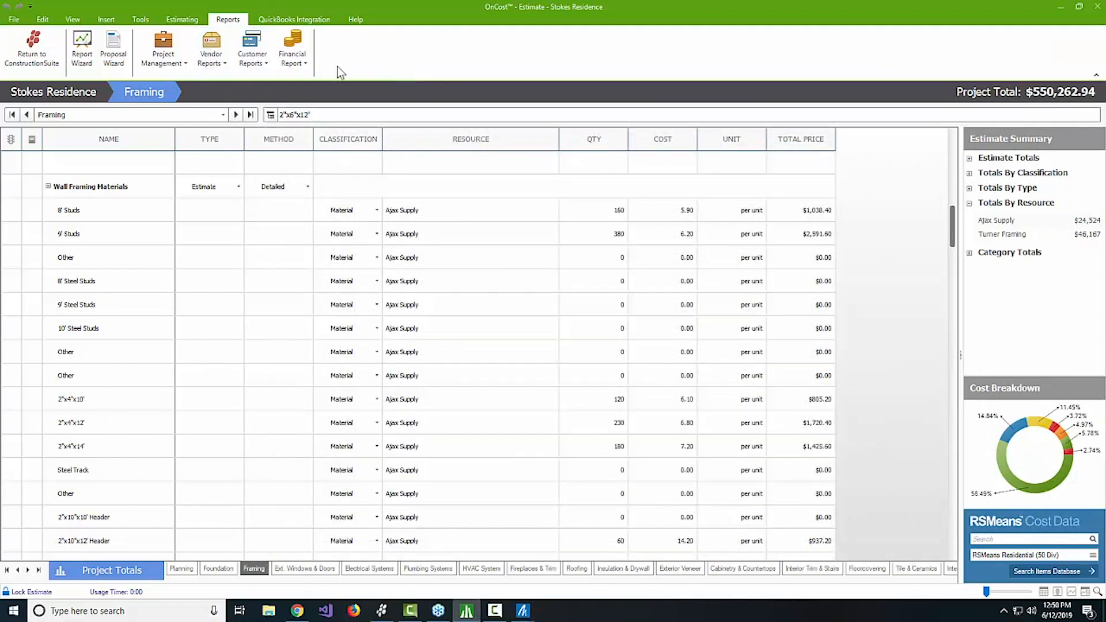
Examine the available financial reports and the Over-Budget Report's settings without generating a report.
{"action": "left_click", "coordinate": [293, 57]}
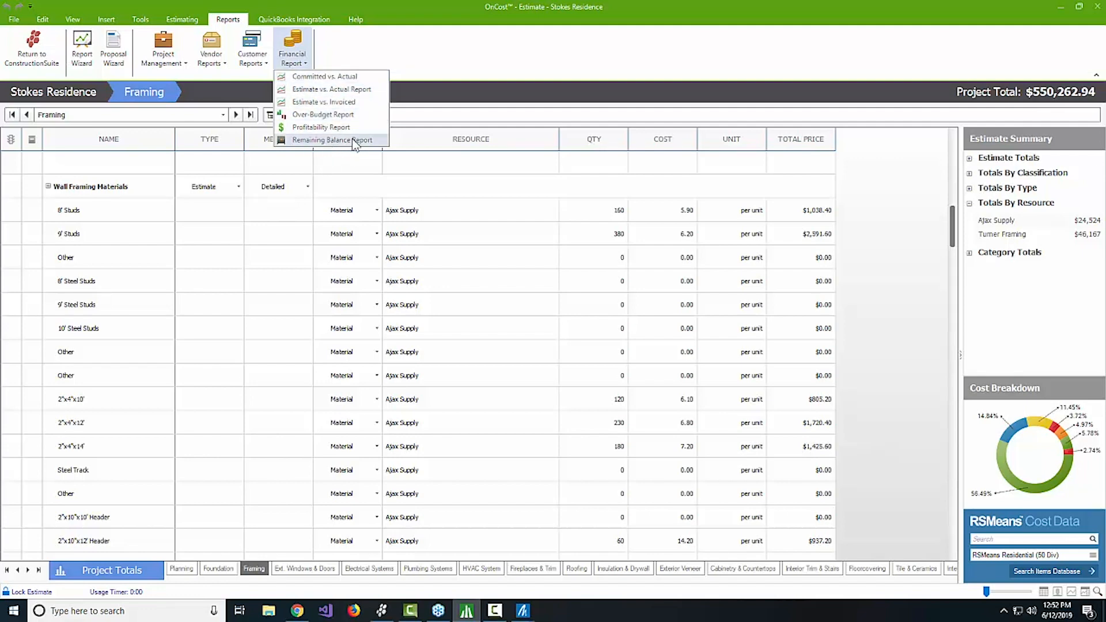
{"action": "left_click", "coordinate": [331, 127]}
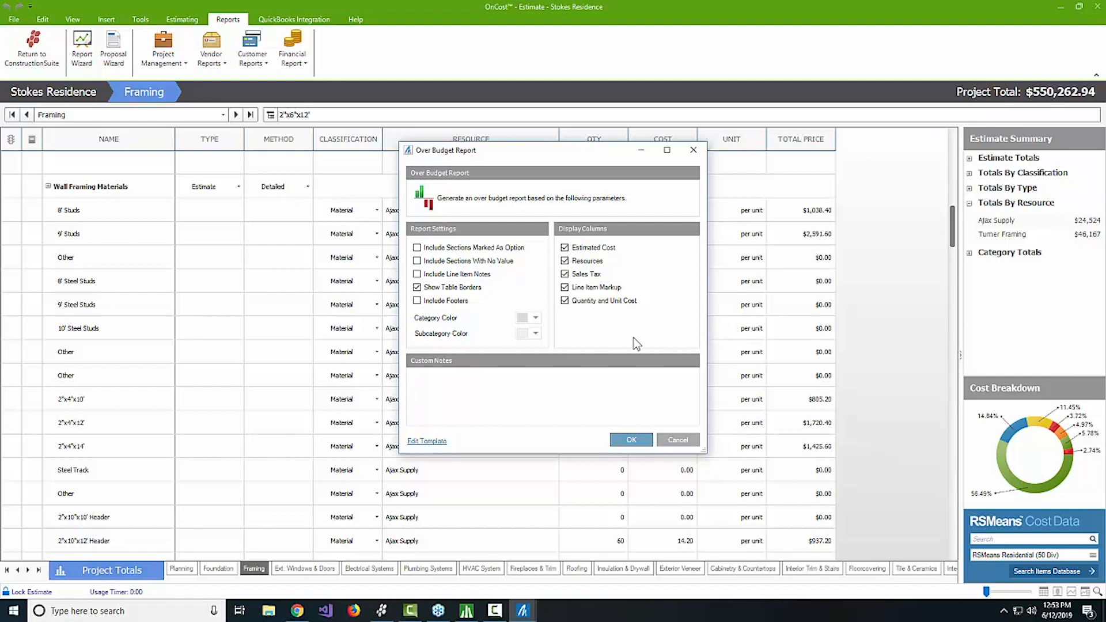
{"action": "left_click", "coordinate": [677, 441]}
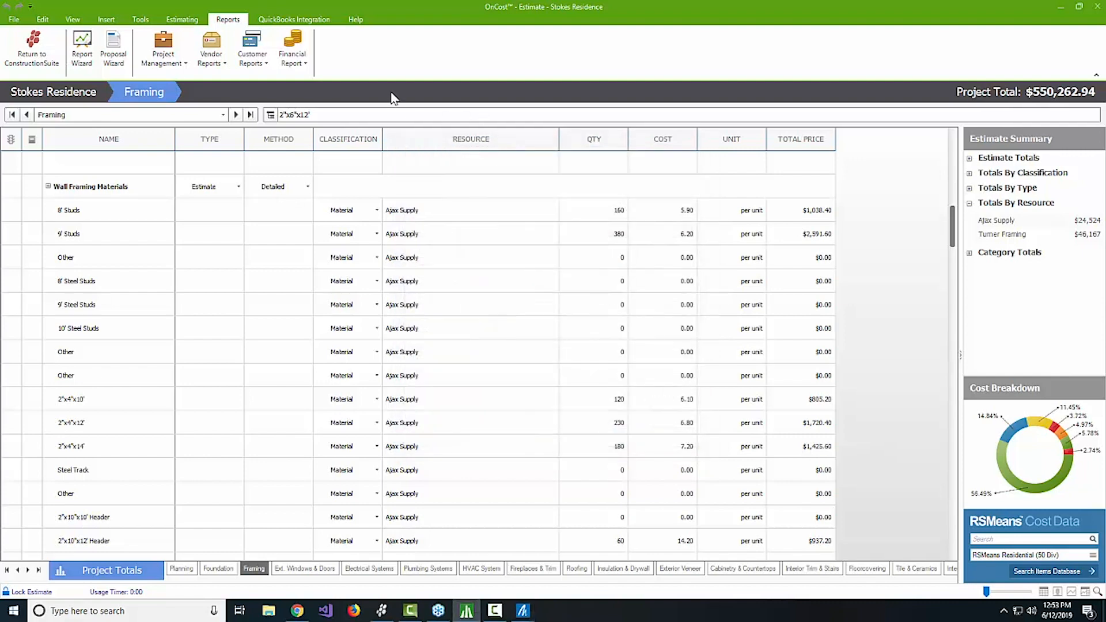
{"action": "left_click", "coordinate": [283, 48]}
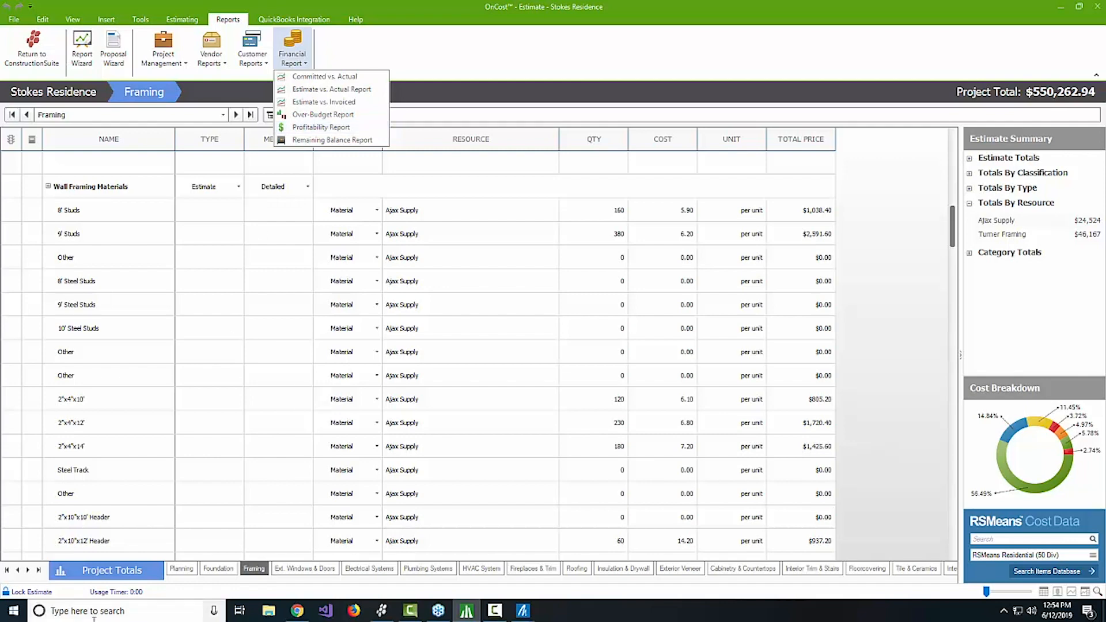
On the Project Totals sheet, show the Actual Cost, Cost Variance, Committed Costs and Invoiced Amounts columns.
{"action": "left_click", "coordinate": [106, 576]}
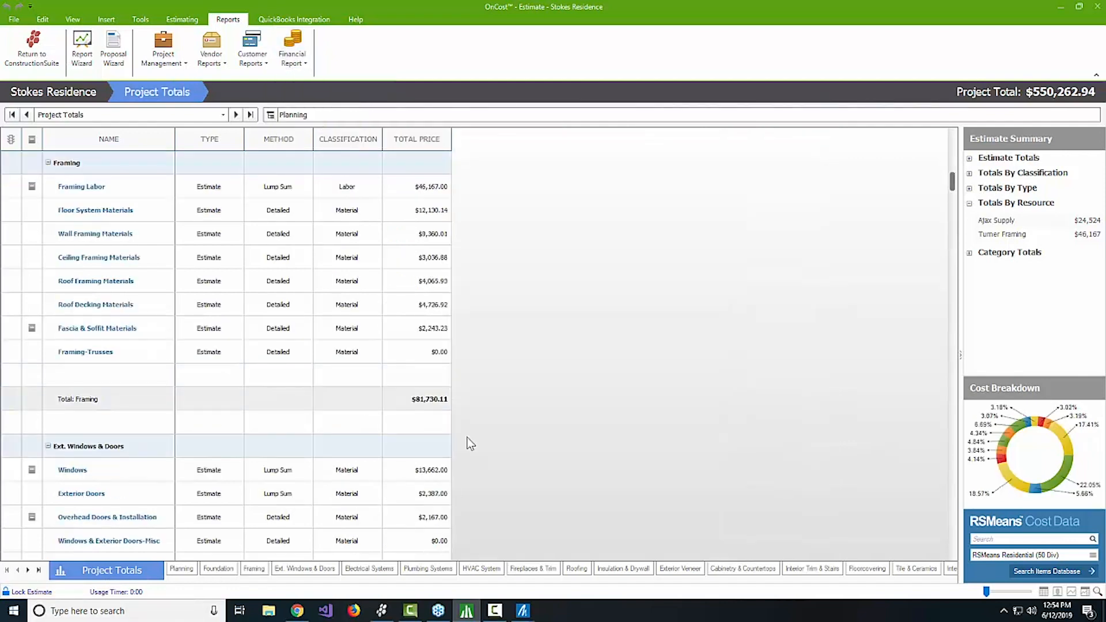
{"action": "right_click", "coordinate": [414, 146]}
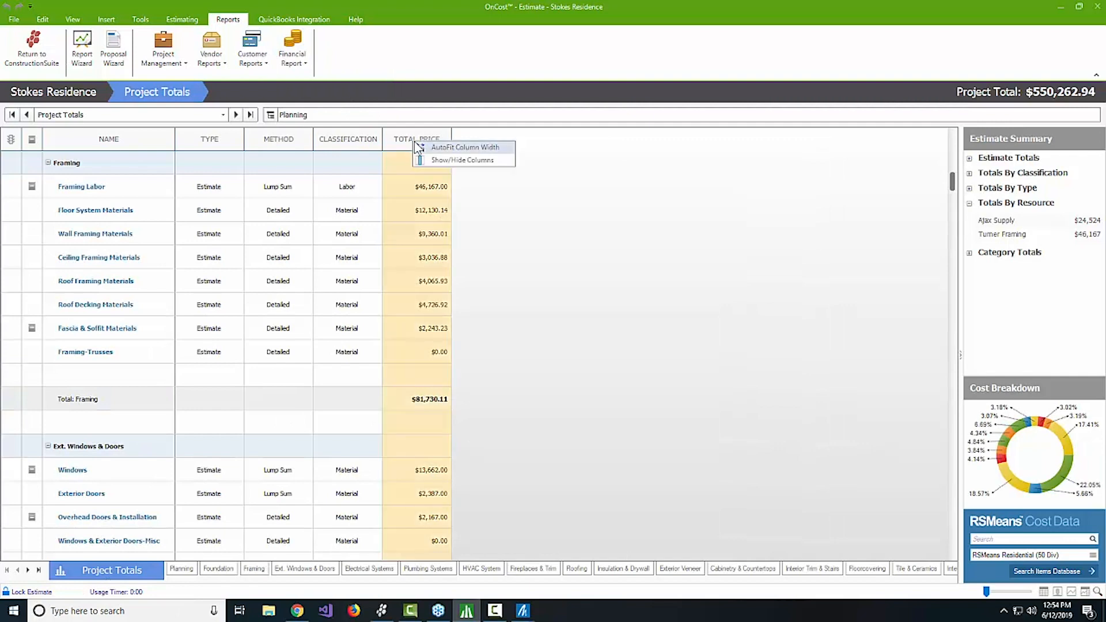
{"action": "left_click", "coordinate": [418, 147]}
{"action": "left_click", "coordinate": [77, 23]}
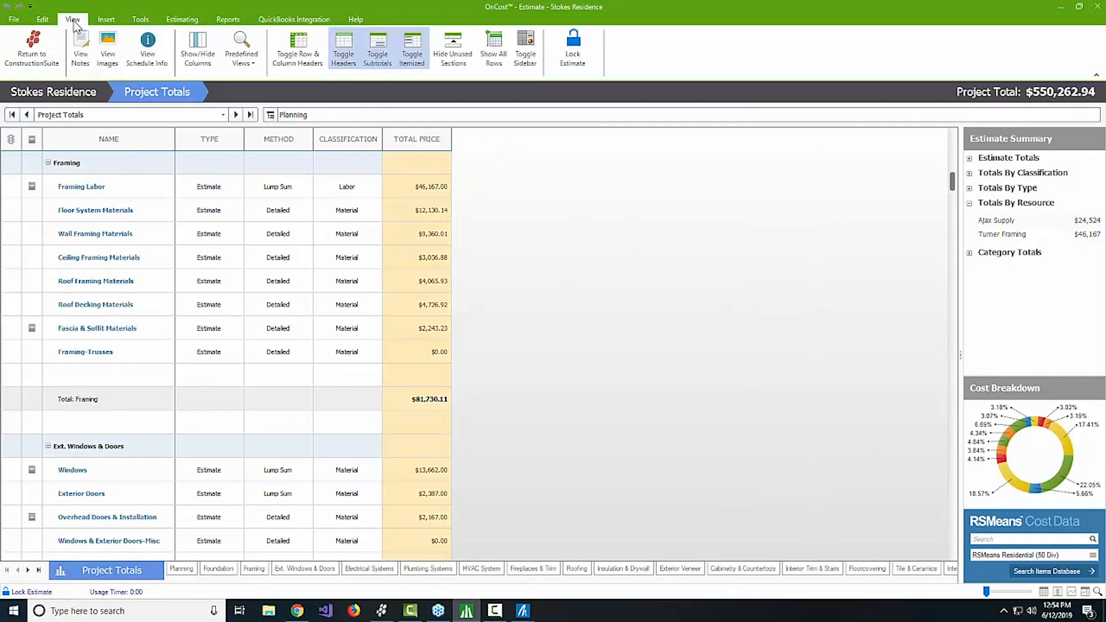
{"action": "left_click", "coordinate": [198, 49]}
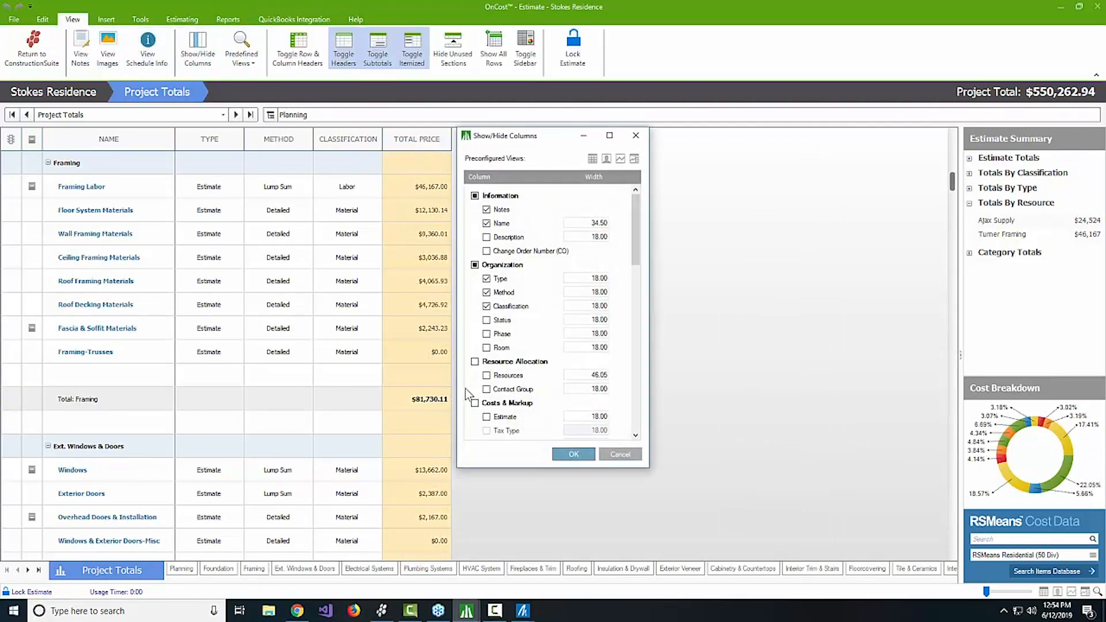
{"action": "left_click_drag", "start_coordinate": [634, 231], "coordinate": [639, 352]}
{"action": "left_click", "coordinate": [475, 258]}
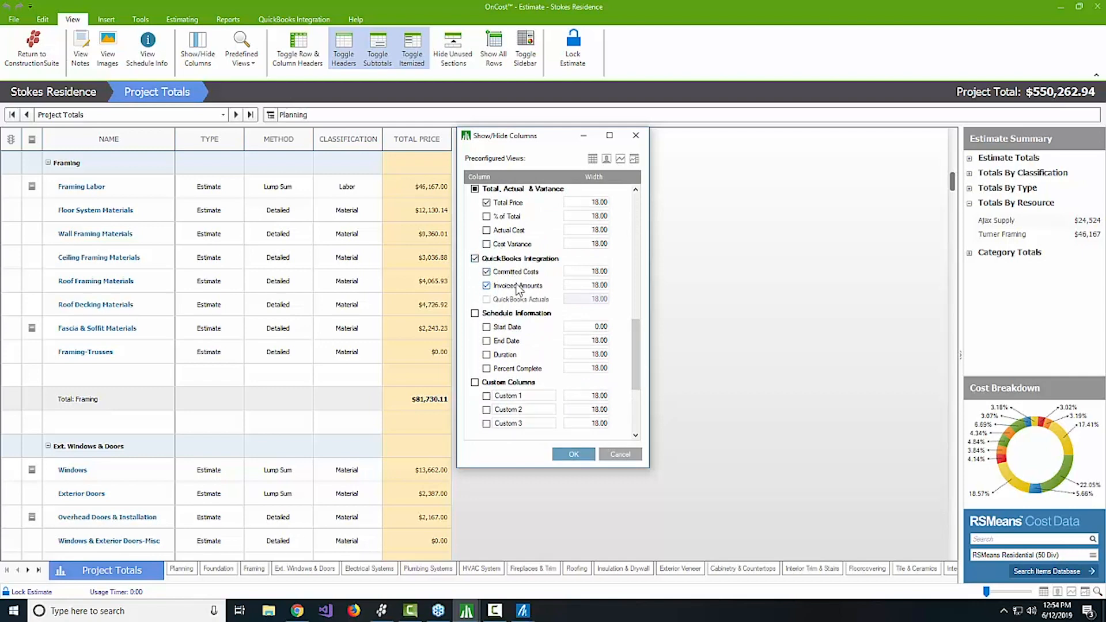
{"action": "left_click", "coordinate": [496, 232]}
{"action": "left_click", "coordinate": [501, 244]}
{"action": "left_click", "coordinate": [576, 456]}
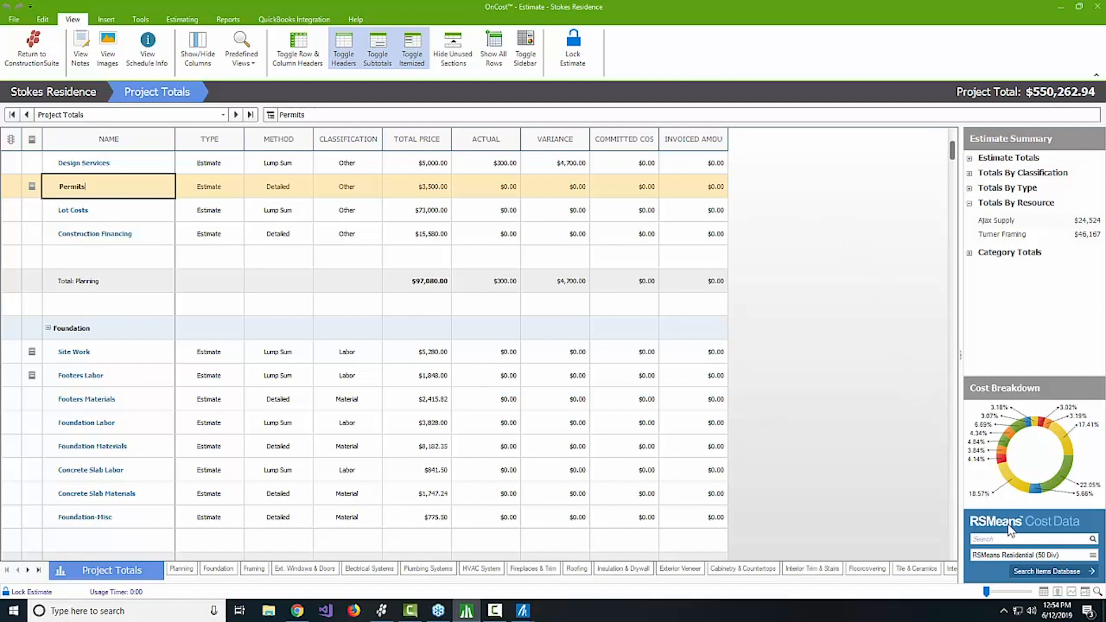
Switch the Project Totals sheet to the preconfigured Financial view and save the estimate.
{"action": "left_click", "coordinate": [1070, 593]}
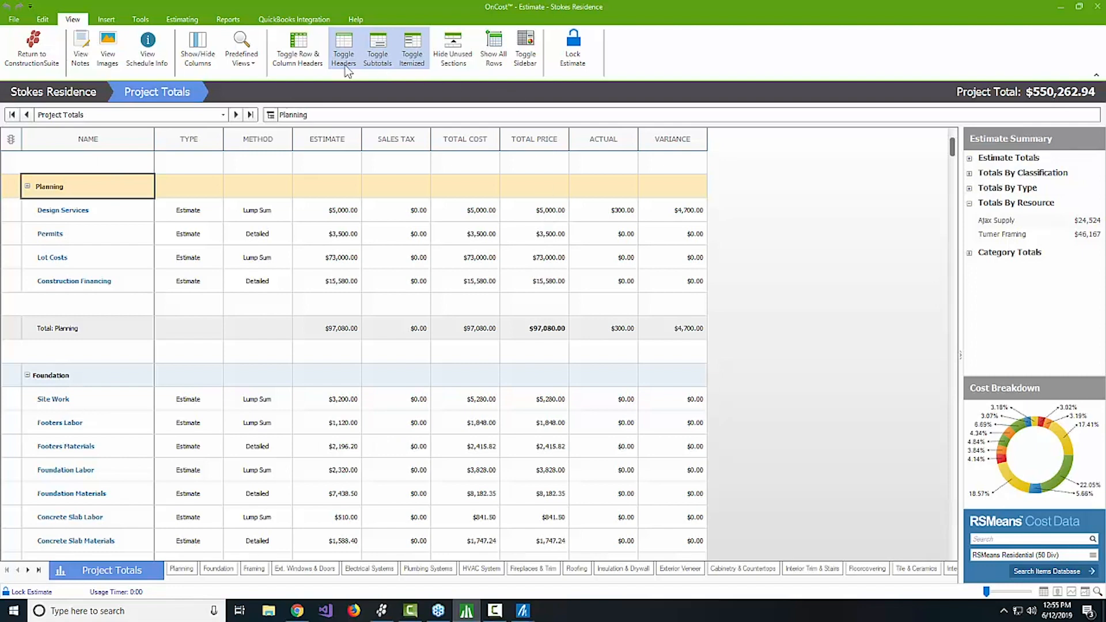
{"action": "left_click", "coordinate": [254, 59]}
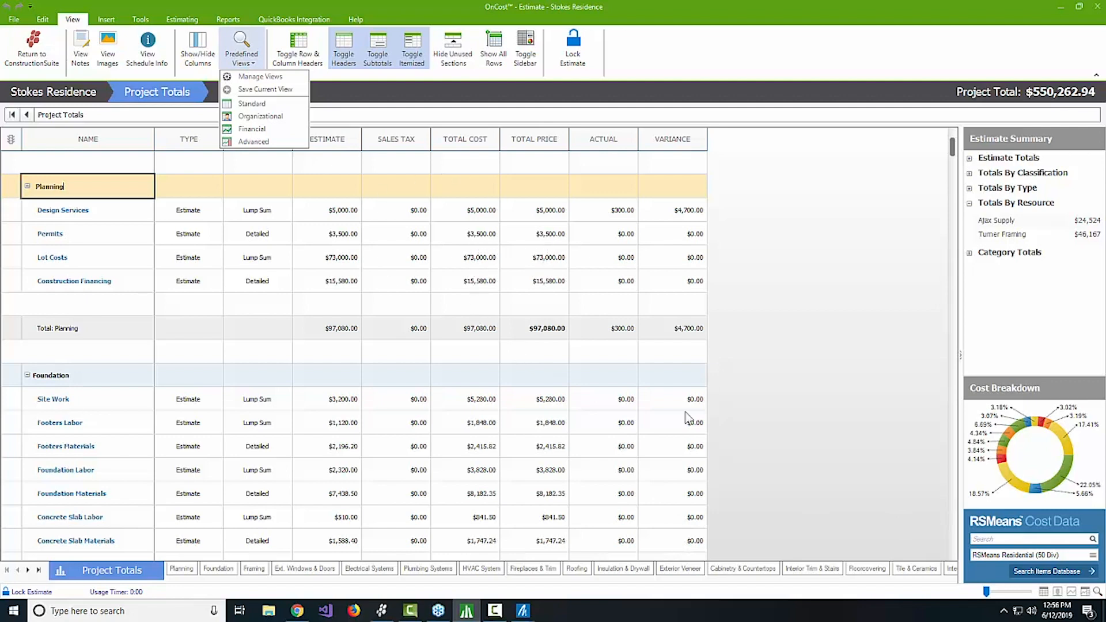
{"action": "left_click", "coordinate": [13, 20]}
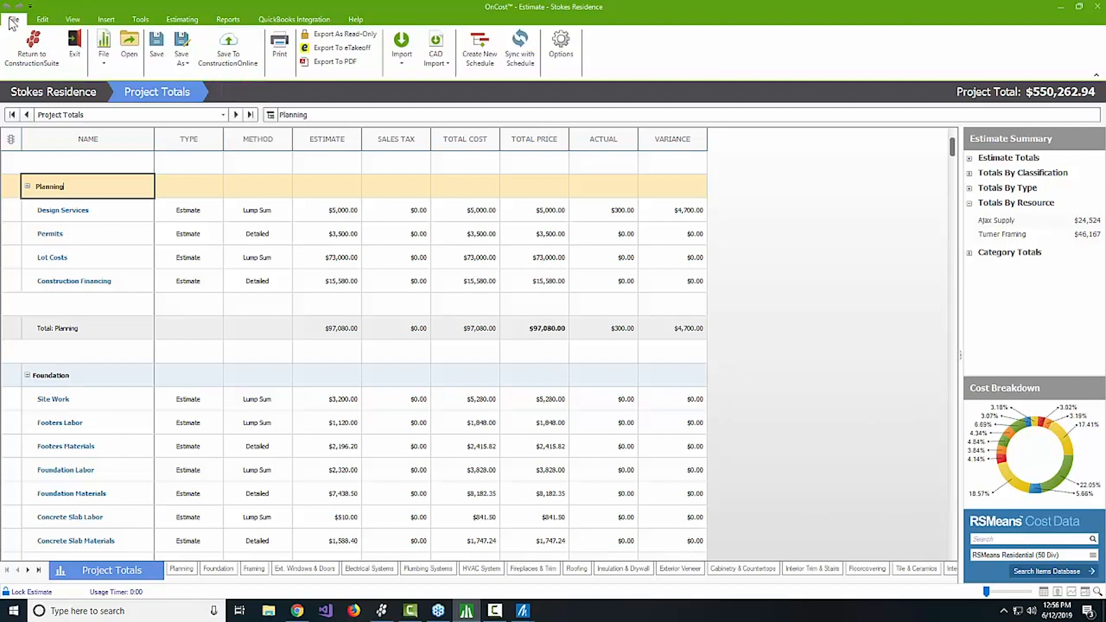
{"action": "left_click", "coordinate": [157, 52]}
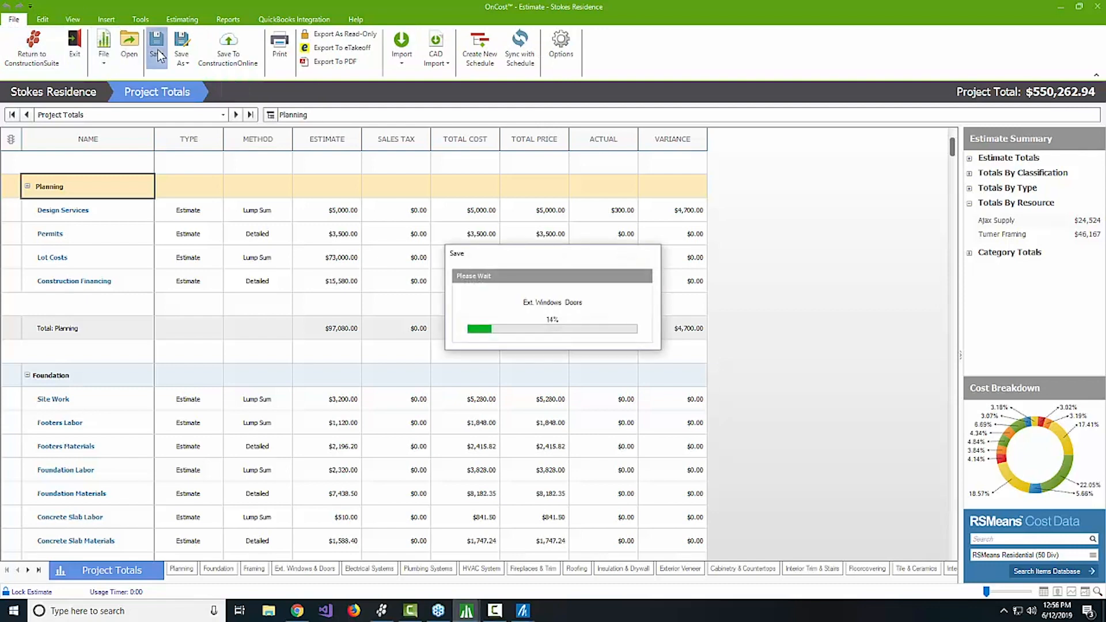
Review the estimate's Auto-Save options and close the estimate options without making changes.
{"action": "left_click", "coordinate": [559, 54]}
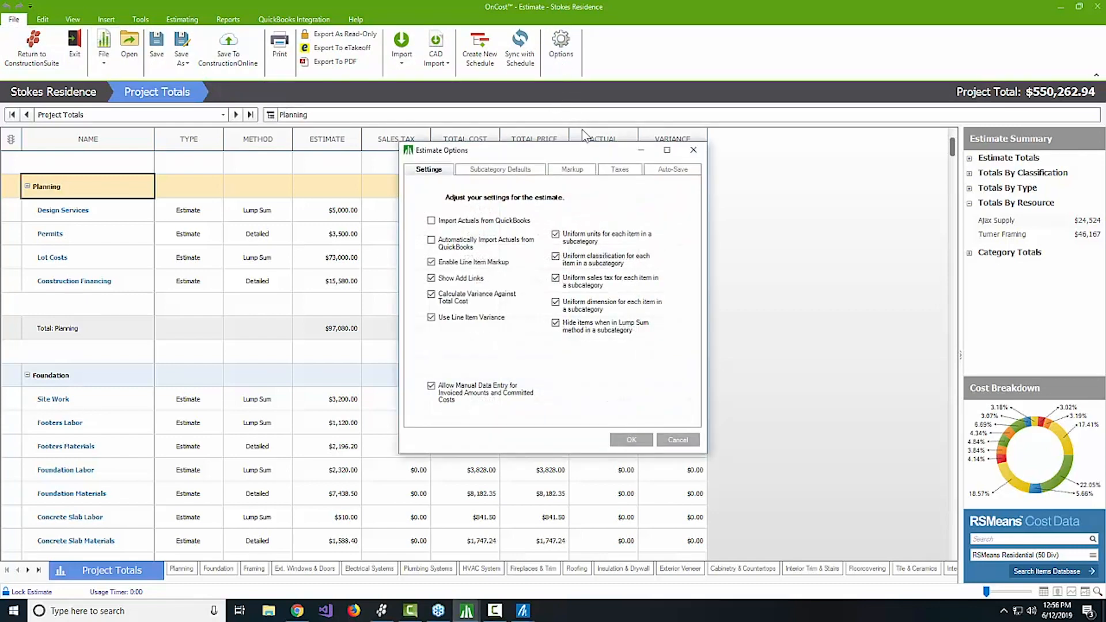
{"action": "left_click", "coordinate": [672, 168]}
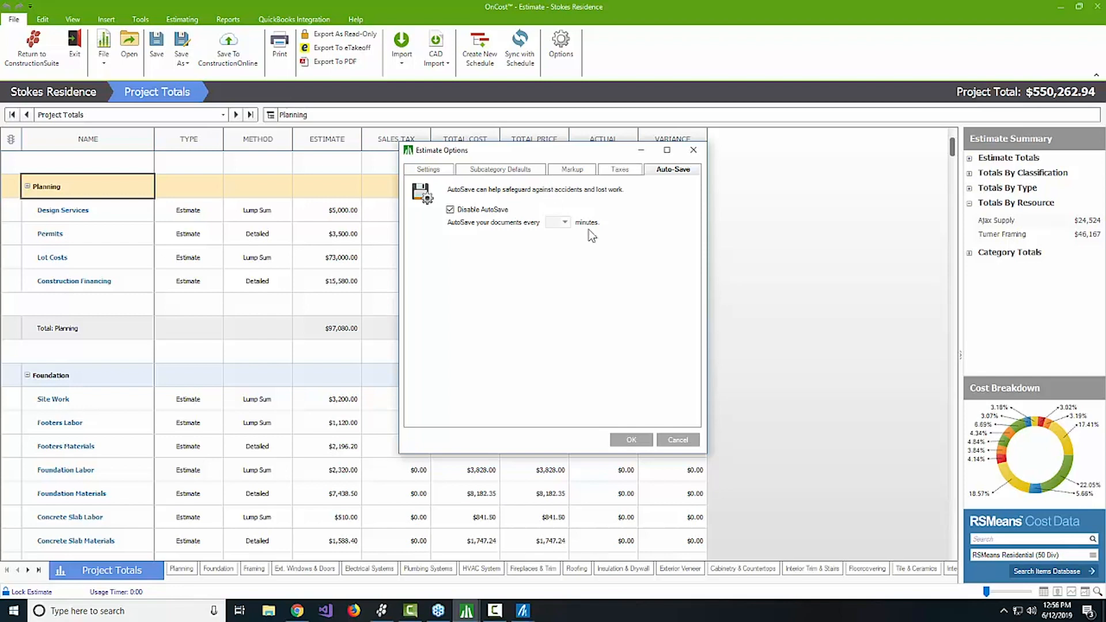
{"action": "left_click", "coordinate": [672, 441]}
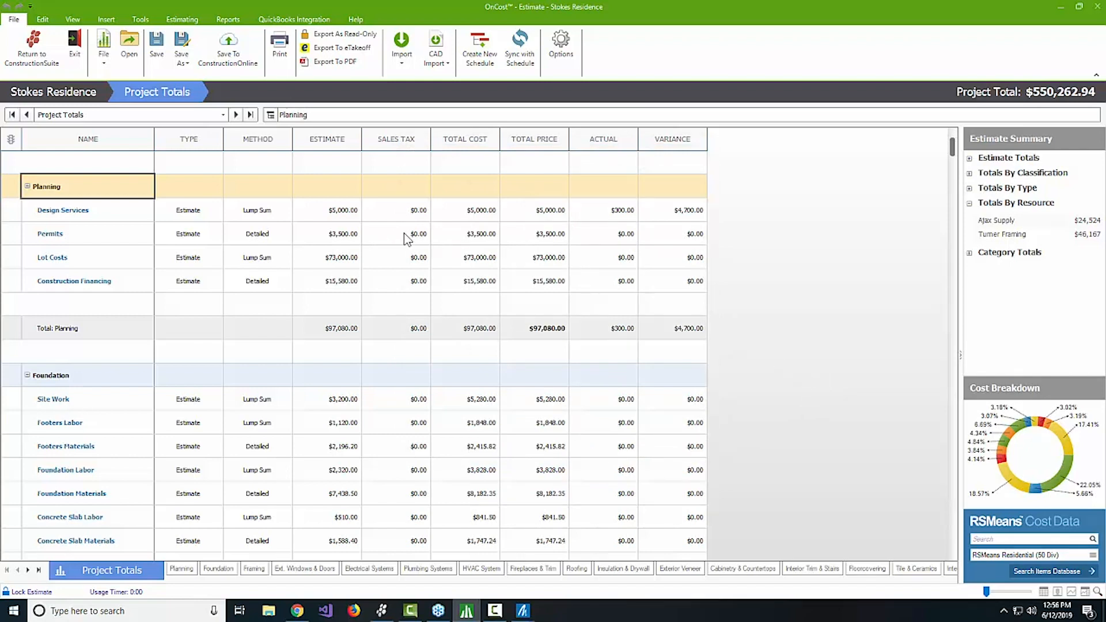
Save a copy of the project file as Estimate - Stokes Residence - Revisions and make it the primary estimate.
{"action": "left_click", "coordinate": [181, 52]}
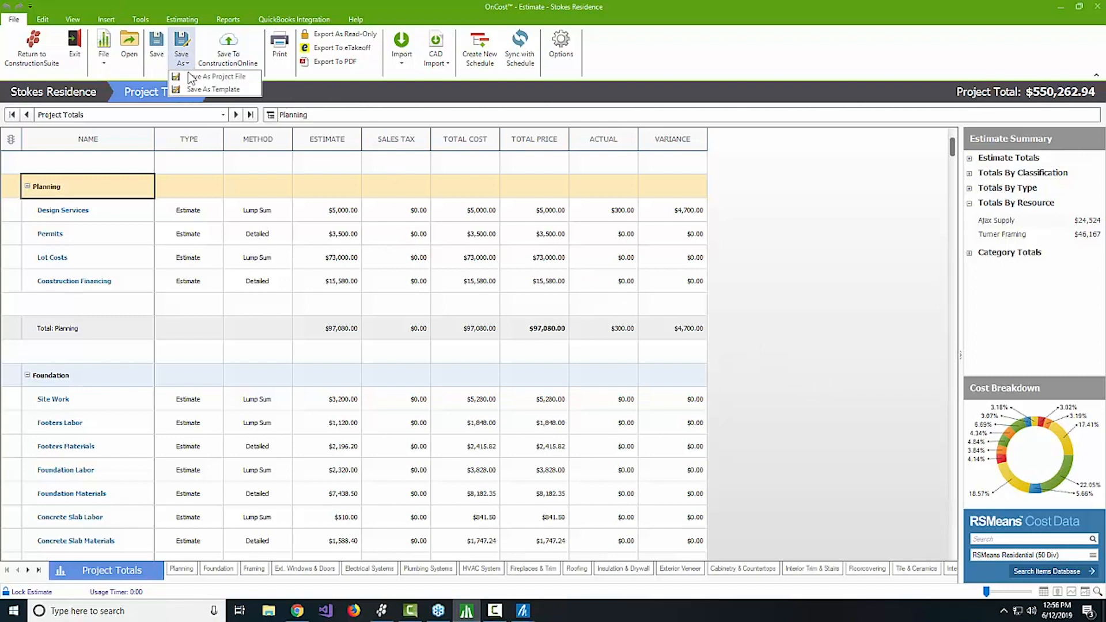
{"action": "left_click", "coordinate": [207, 77]}
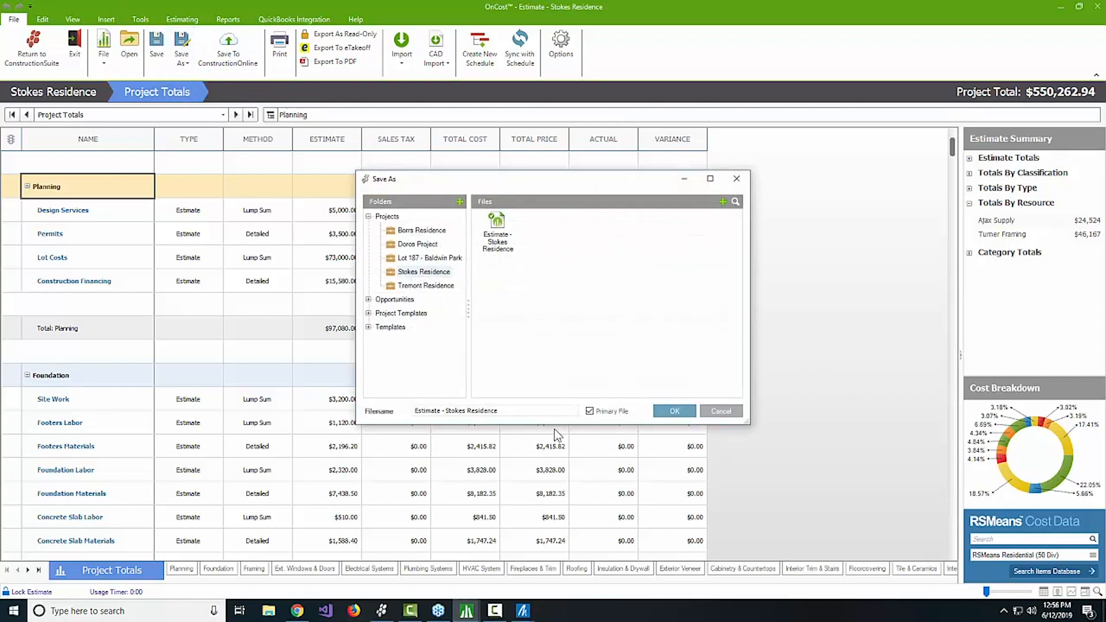
{"action": "left_click", "coordinate": [530, 409]}
{"action": "type", "text": "- Revisions"}
{"action": "left_click", "coordinate": [675, 410]}
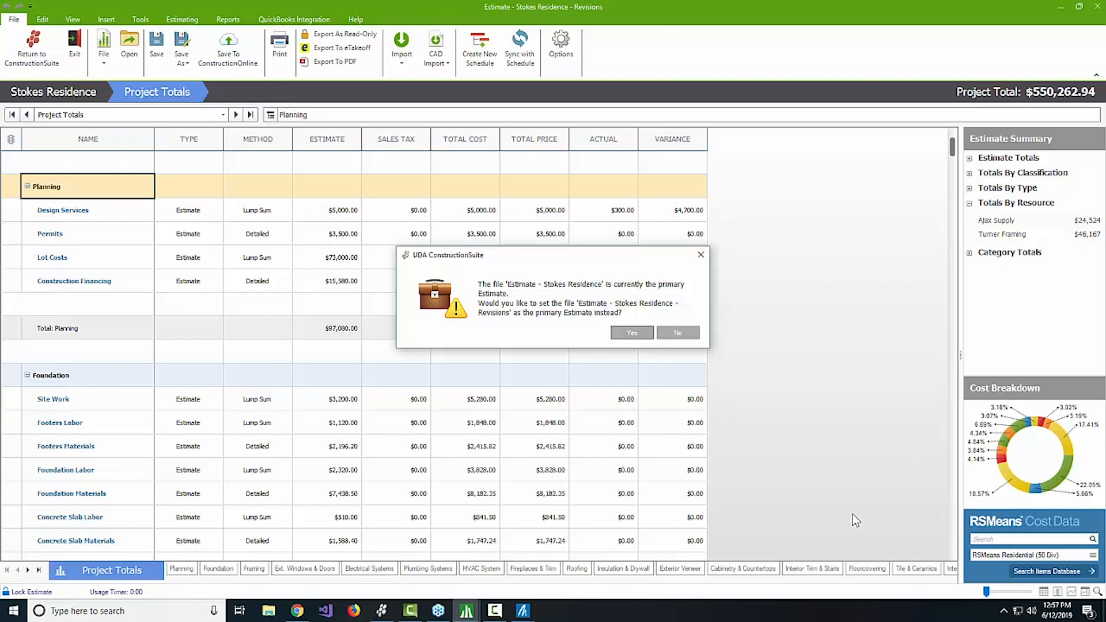
{"action": "left_click", "coordinate": [632, 334]}
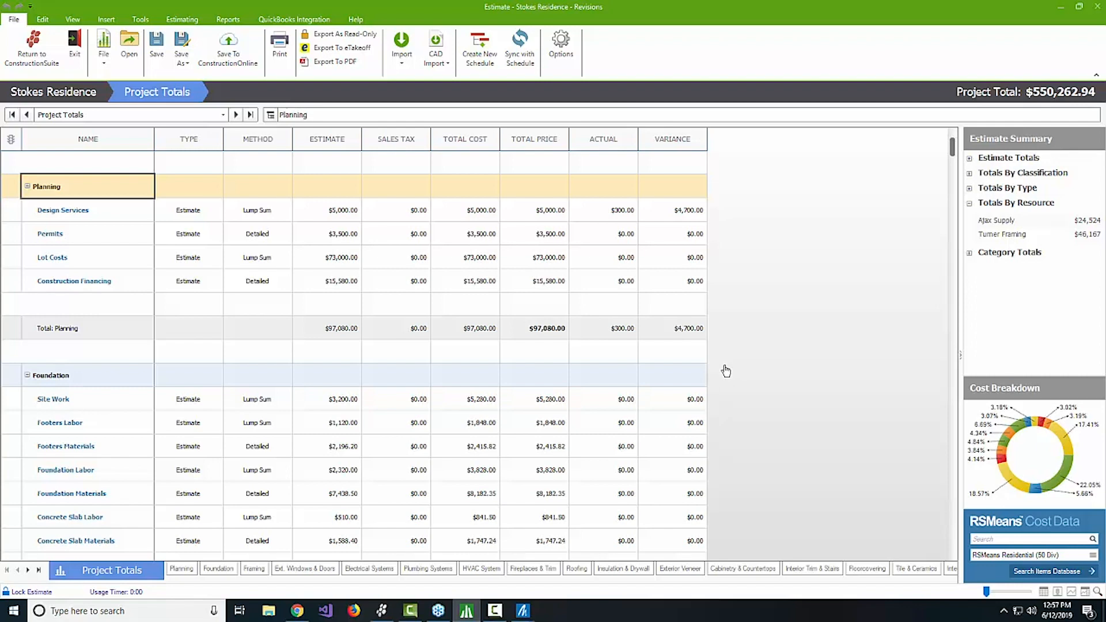
In the Foundation category, change the Site Work subcategory's type to Option.
{"action": "double_click", "coordinate": [57, 403]}
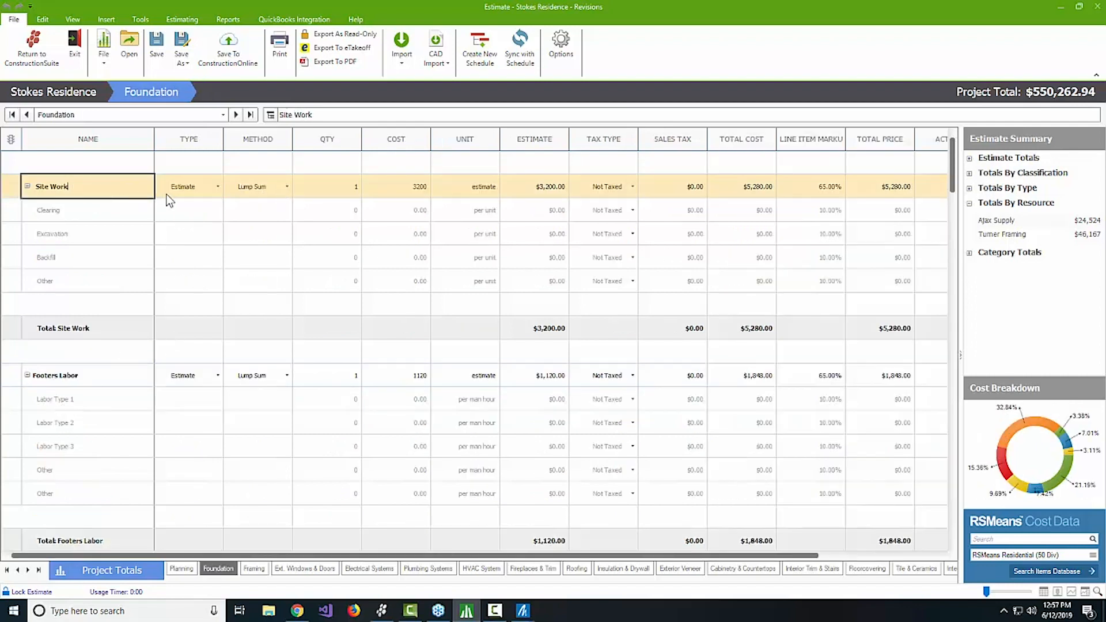
{"action": "left_click", "coordinate": [173, 187]}
{"action": "left_click", "coordinate": [176, 229]}
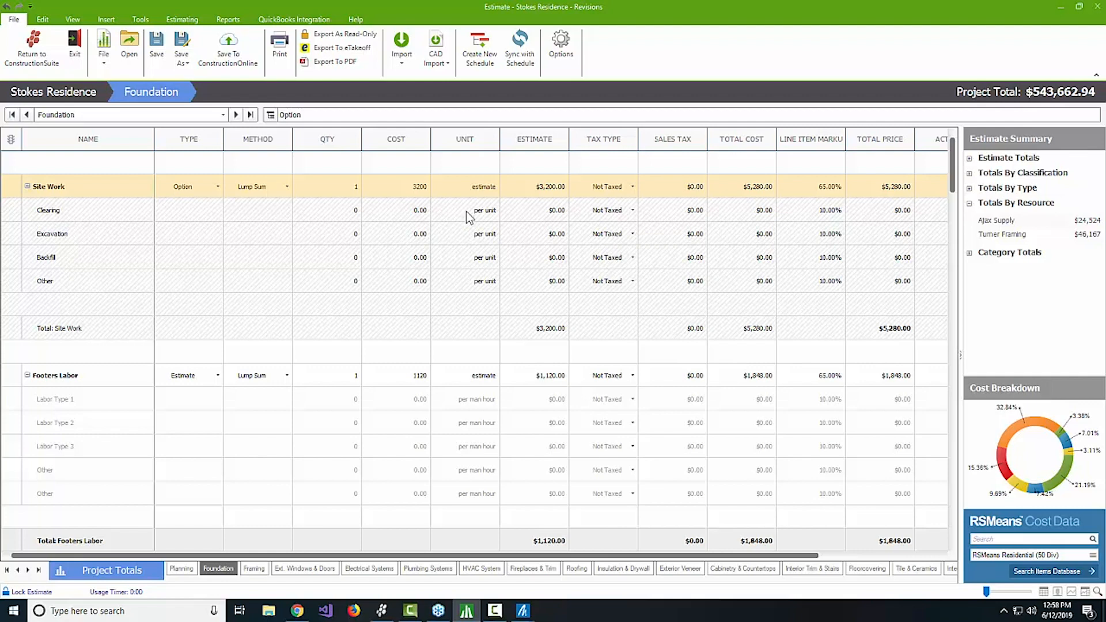
Generate a new schedule from the estimate framework using the default generation options.
{"action": "left_click", "coordinate": [478, 58]}
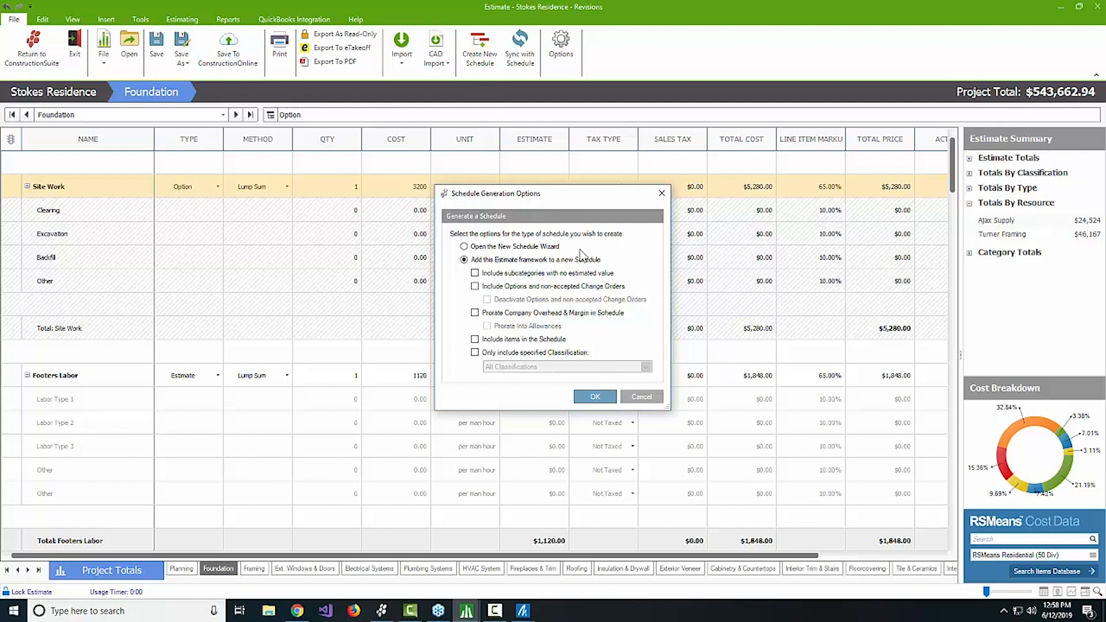
{"action": "left_click", "coordinate": [595, 397]}
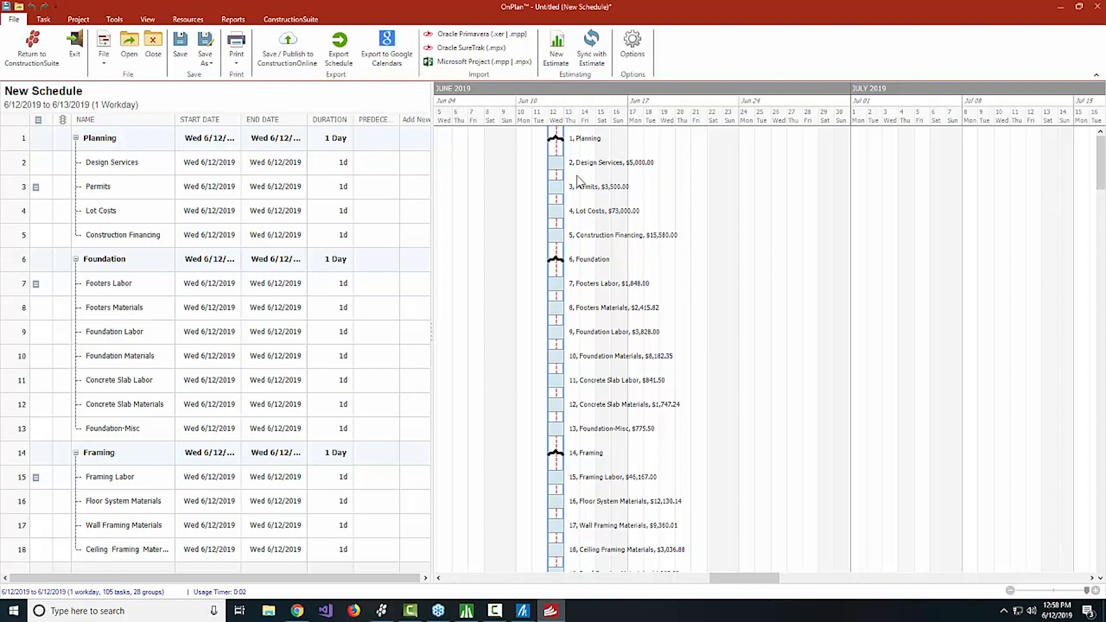
Schedule Permits for 8 days from 6/17/2019 and link Lot Costs to follow it on 6/27/2019.
{"action": "left_click_drag", "start_coordinate": [556, 192], "coordinate": [636, 196]}
{"action": "left_click_drag", "start_coordinate": [556, 216], "coordinate": [667, 213]}
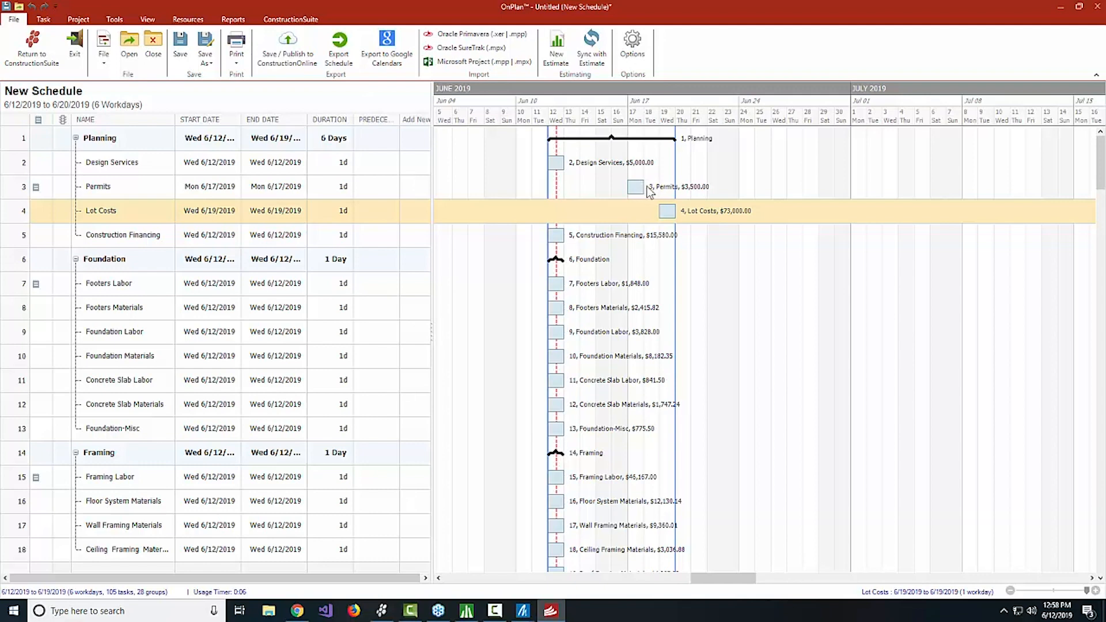
{"action": "left_click", "coordinate": [644, 190]}
{"action": "left_click_drag", "start_coordinate": [644, 192], "coordinate": [790, 191]}
{"action": "left_click_drag", "start_coordinate": [679, 214], "coordinate": [804, 213]}
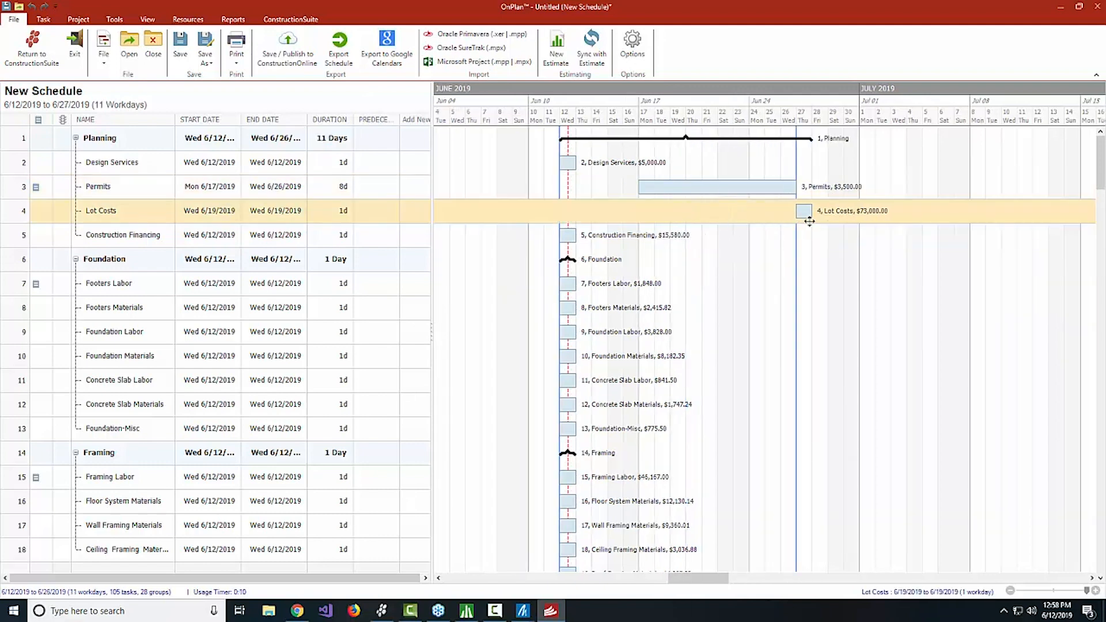
{"action": "left_click", "coordinate": [609, 353]}
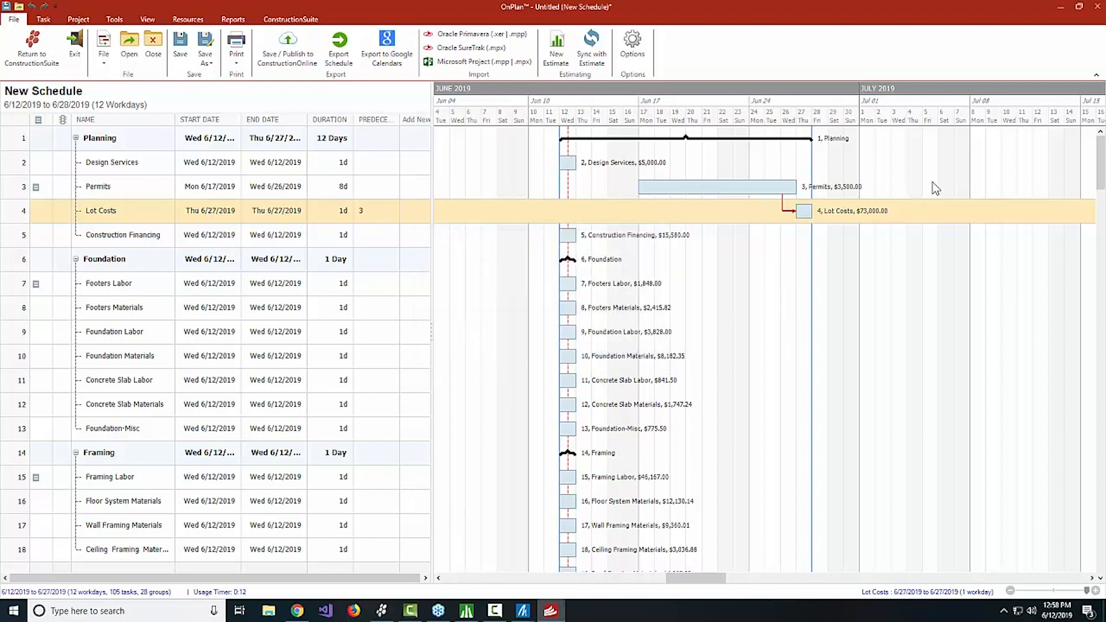
Schedule Construction Financing for 6 days from 6/25/2019 and move the Foundation group to 7/8/2019.
{"action": "left_click", "coordinate": [231, 20]}
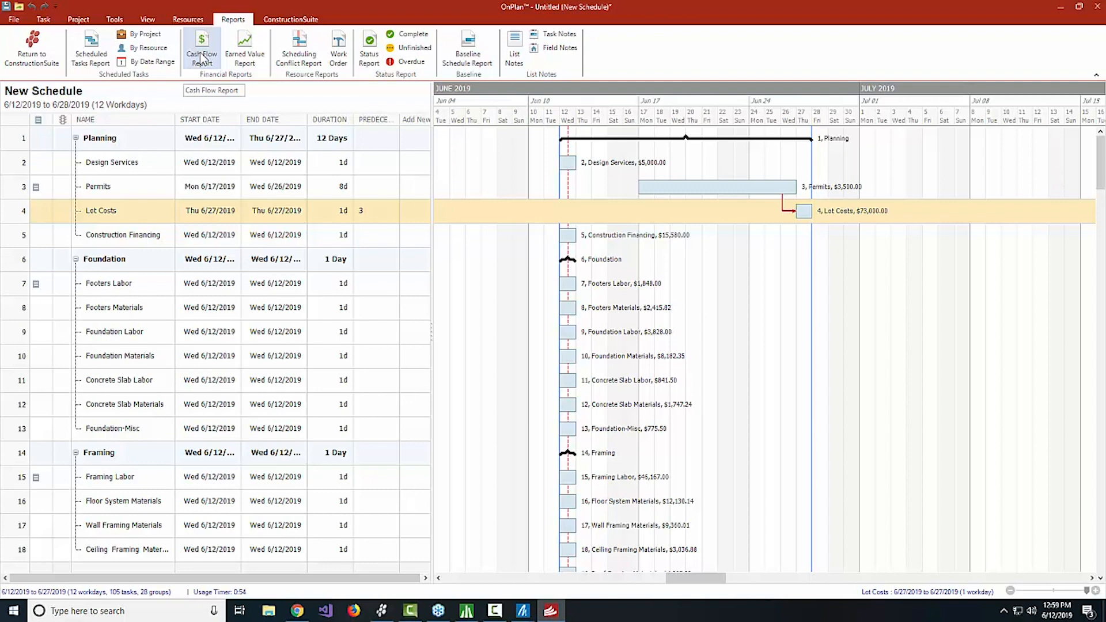
{"action": "left_click", "coordinate": [570, 235]}
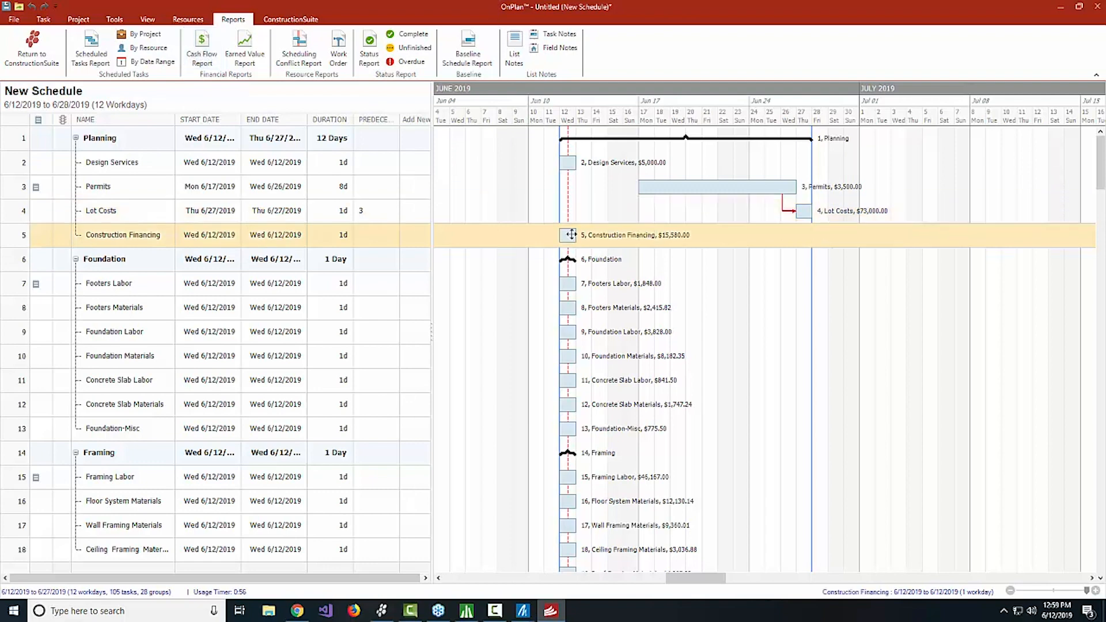
{"action": "left_click_drag", "start_coordinate": [570, 235], "coordinate": [890, 236]}
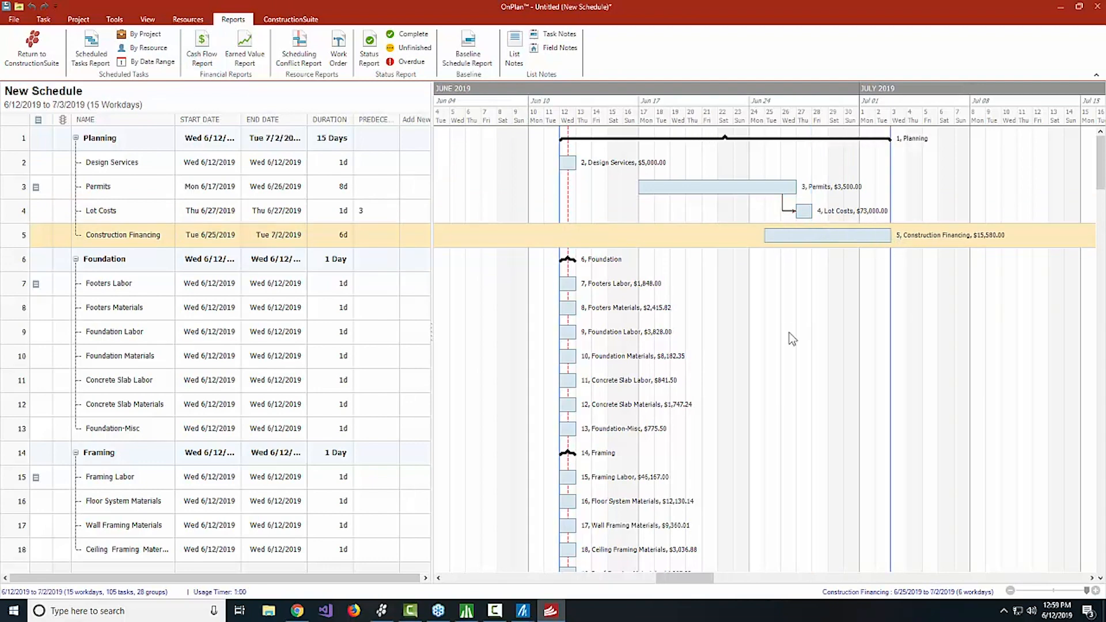
{"action": "left_click", "coordinate": [792, 337]}
{"action": "left_click_drag", "start_coordinate": [569, 260], "coordinate": [880, 241]}
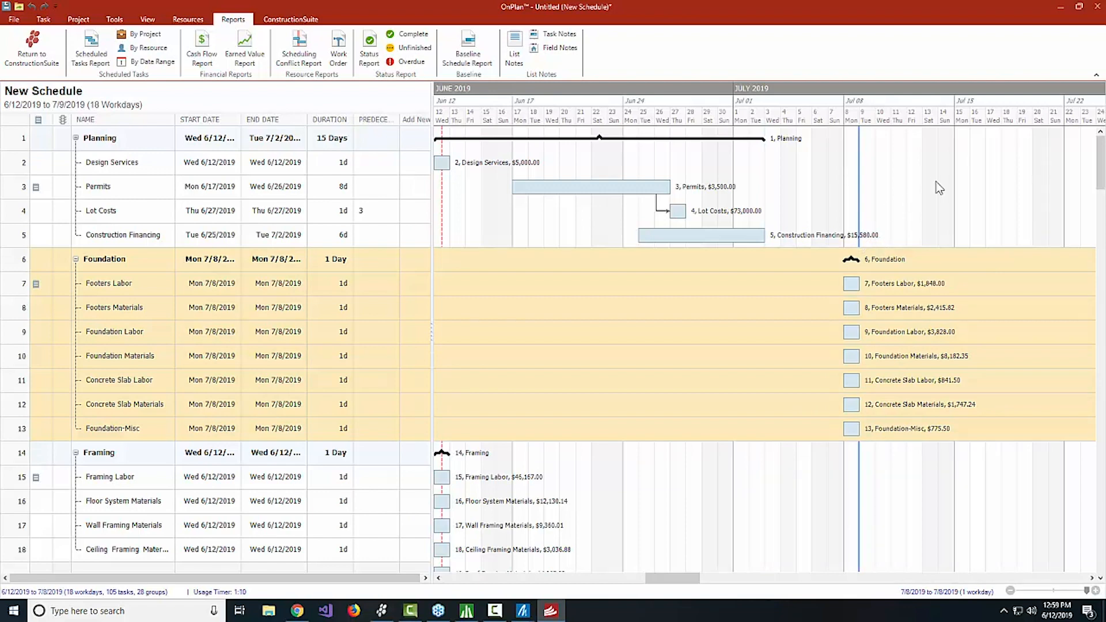
{"action": "left_click", "coordinate": [913, 188]}
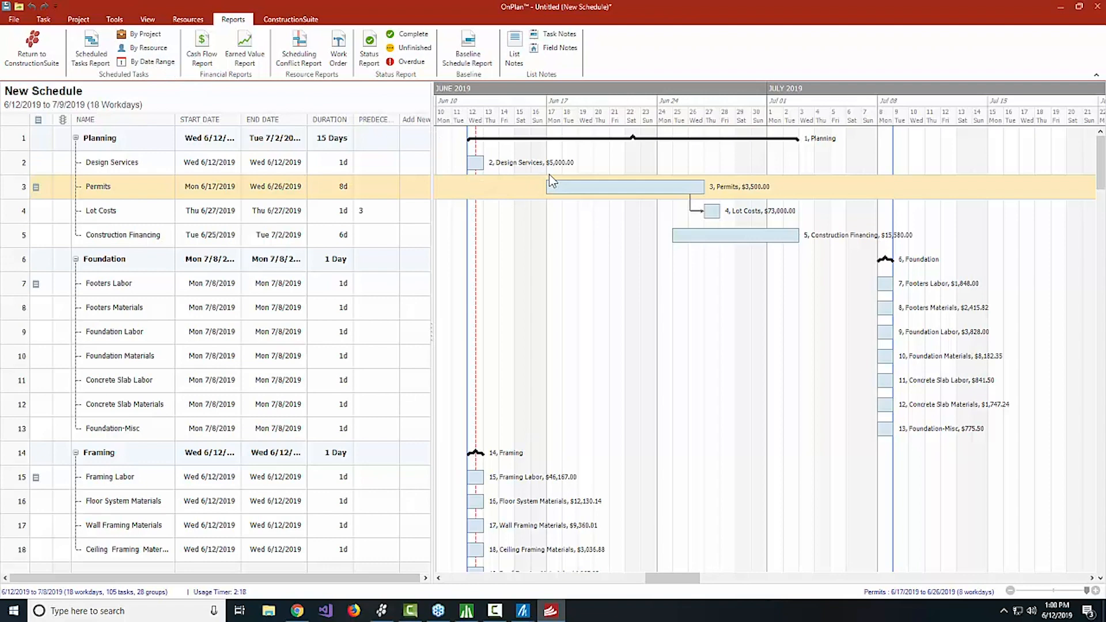
Remove the Total Estimate amount from the Gantt chart labels.
{"action": "left_click", "coordinate": [150, 21]}
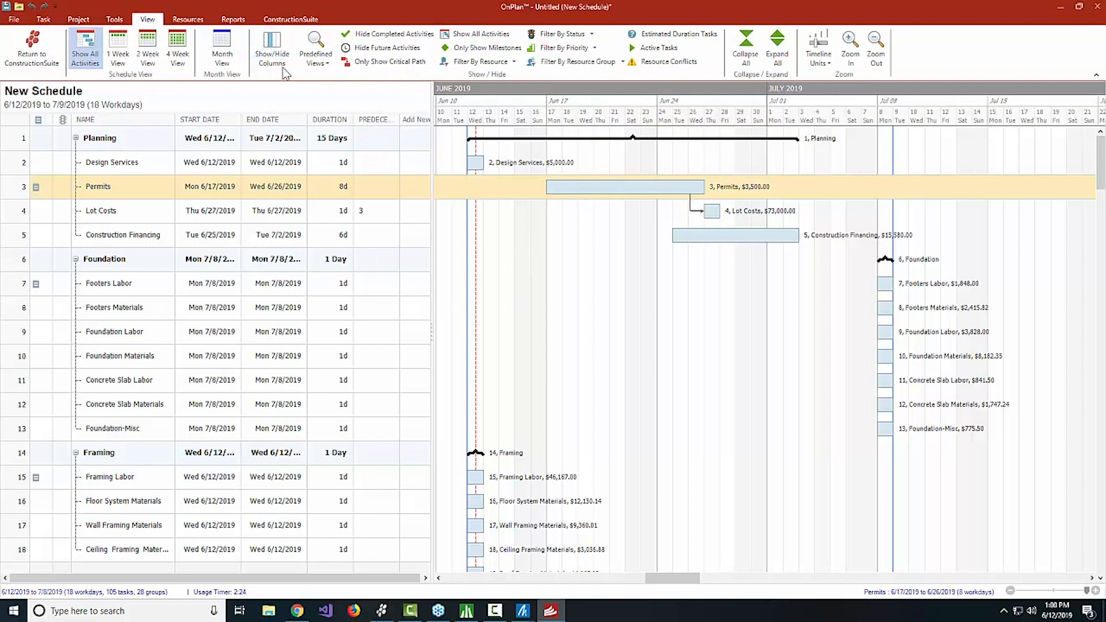
{"action": "left_click", "coordinate": [272, 49]}
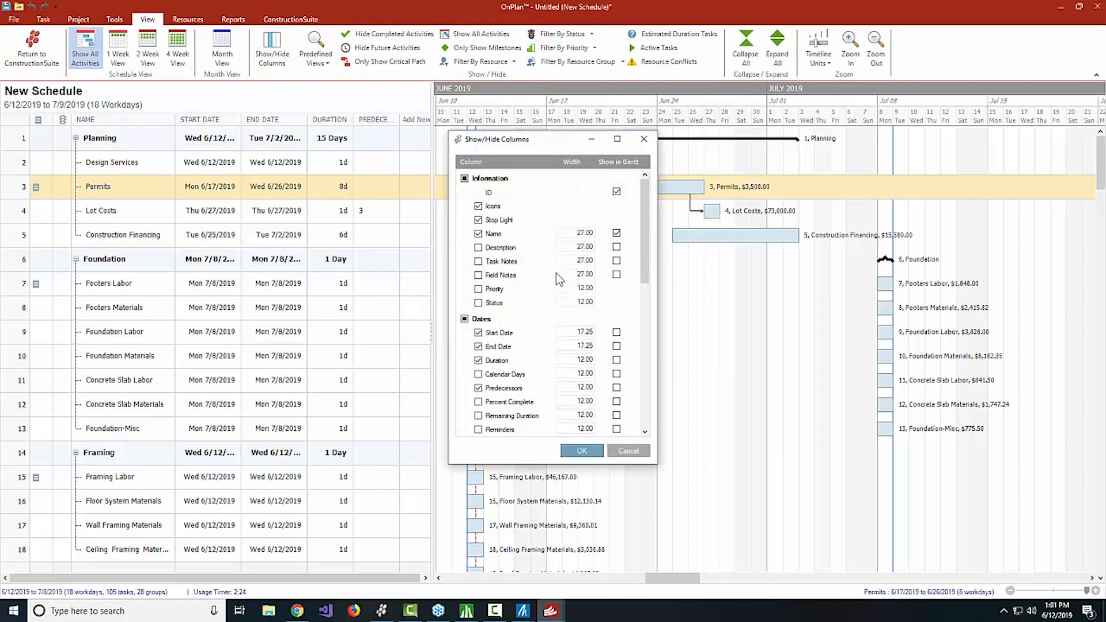
{"action": "scroll", "coordinate": [554, 274], "scroll_direction": "down", "scroll_amount": 3}
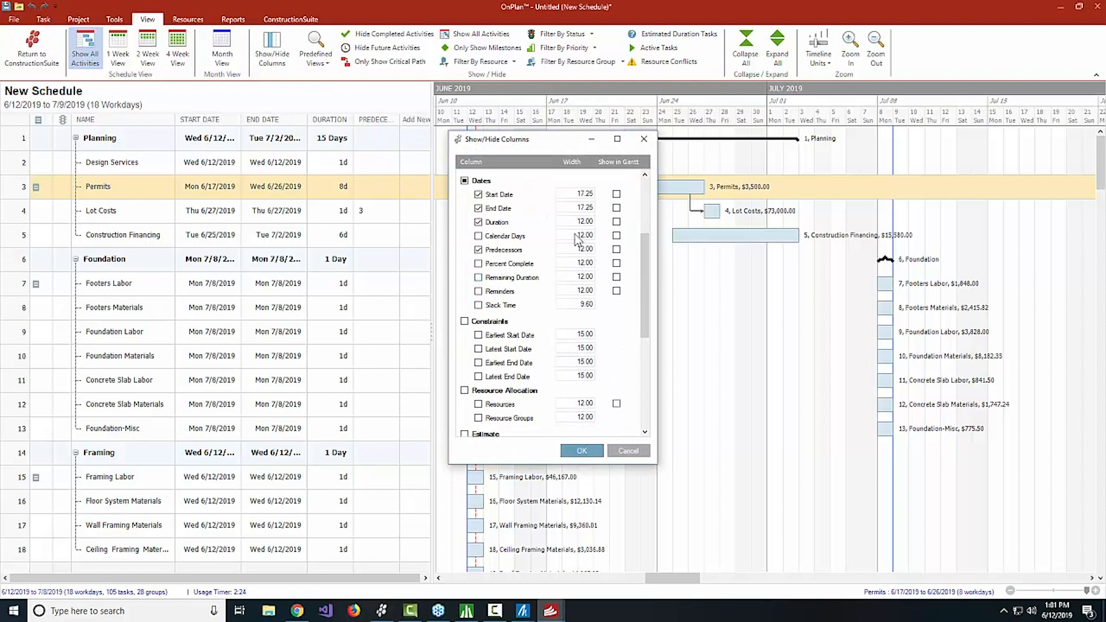
{"action": "scroll", "coordinate": [592, 292], "scroll_direction": "up", "scroll_amount": 3}
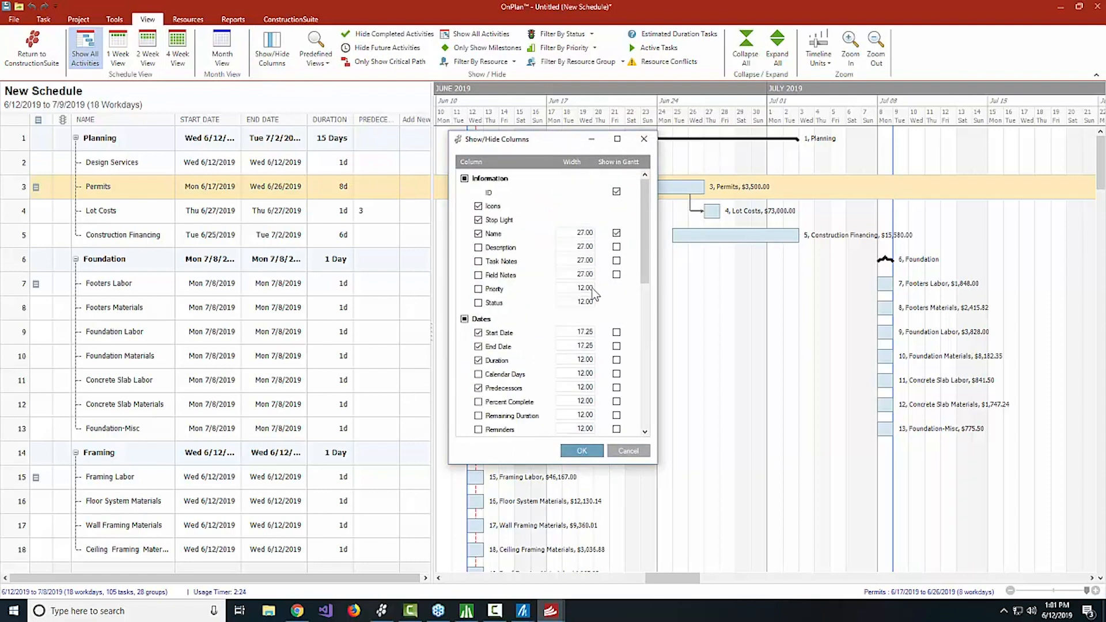
{"action": "scroll", "coordinate": [595, 294], "scroll_direction": "down", "scroll_amount": 5}
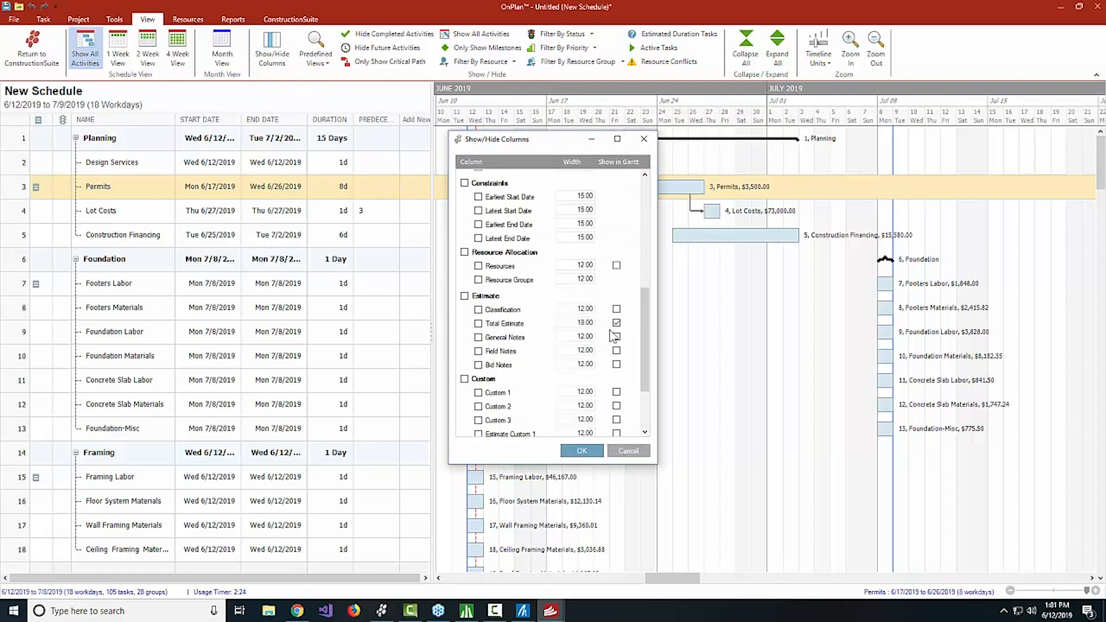
{"action": "left_click", "coordinate": [616, 323]}
{"action": "left_click", "coordinate": [581, 451]}
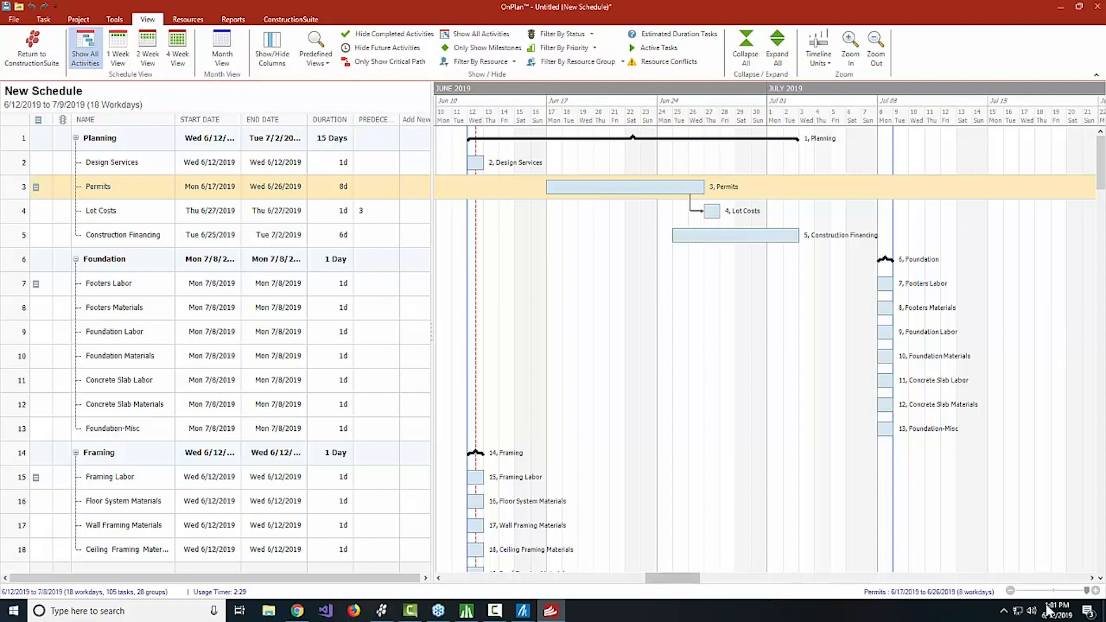
{"action": "left_click_drag", "start_coordinate": [1087, 590], "coordinate": [1059, 592]}
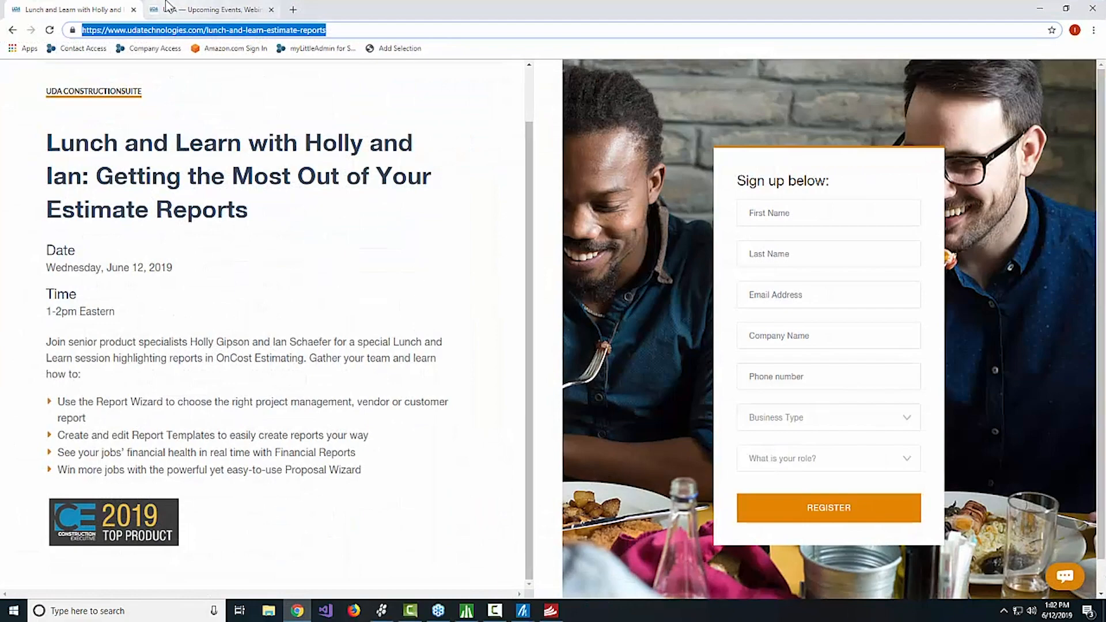
View the upcoming webinars on the UDA events page in the browser.
{"action": "left_click", "coordinate": [179, 10]}
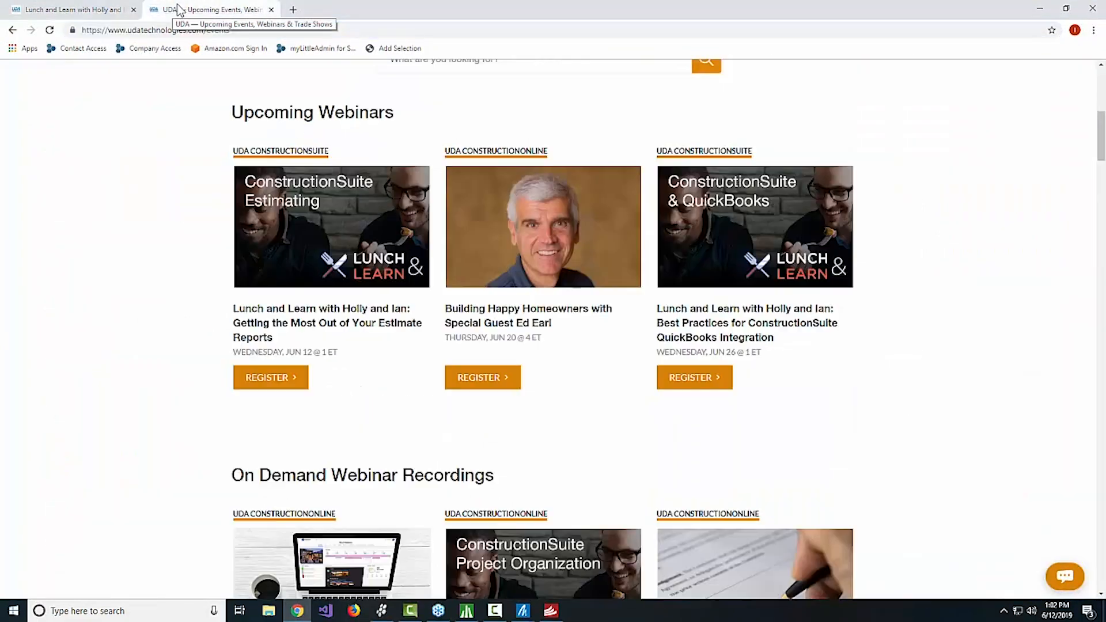
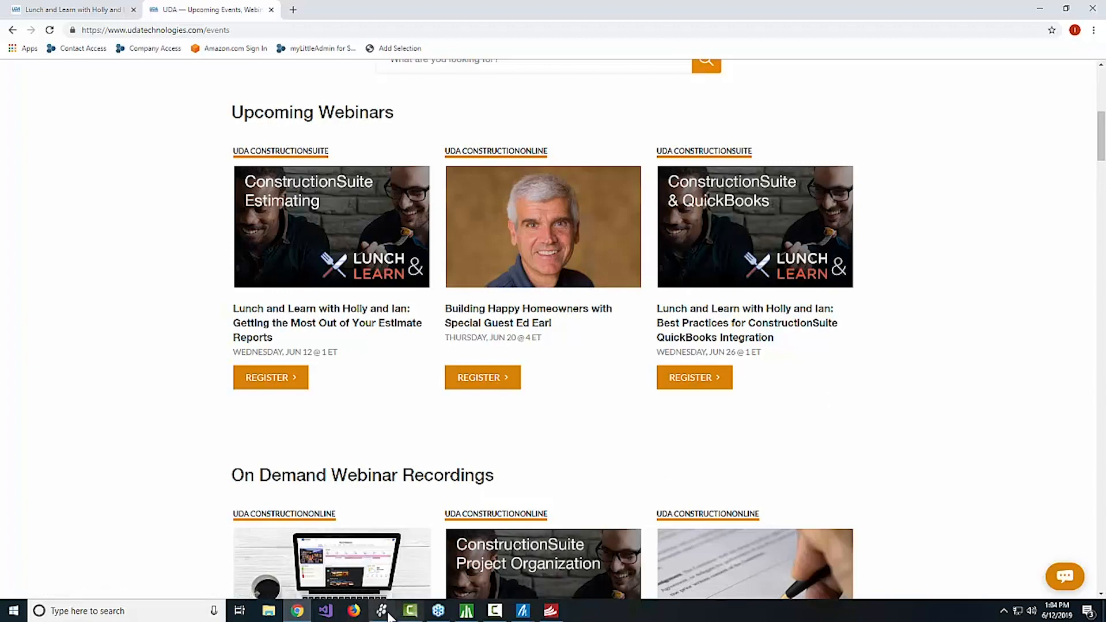
Switch to UDA ConstructionSuite and display the available estimate templates.
{"action": "mouse_move", "coordinate": [384, 613]}
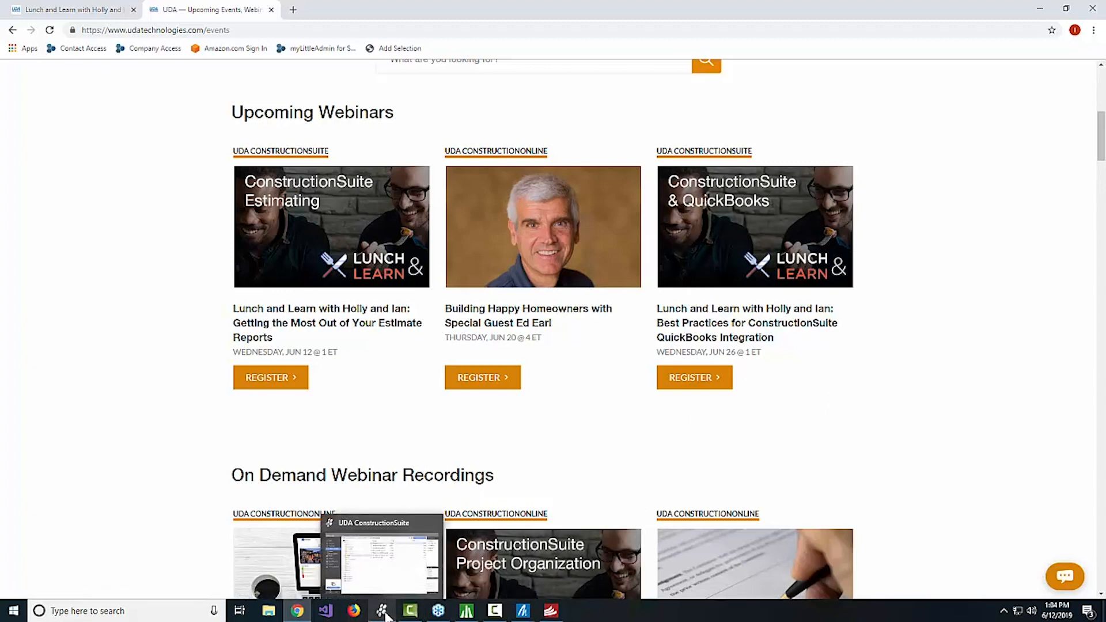
{"action": "left_click", "coordinate": [383, 612]}
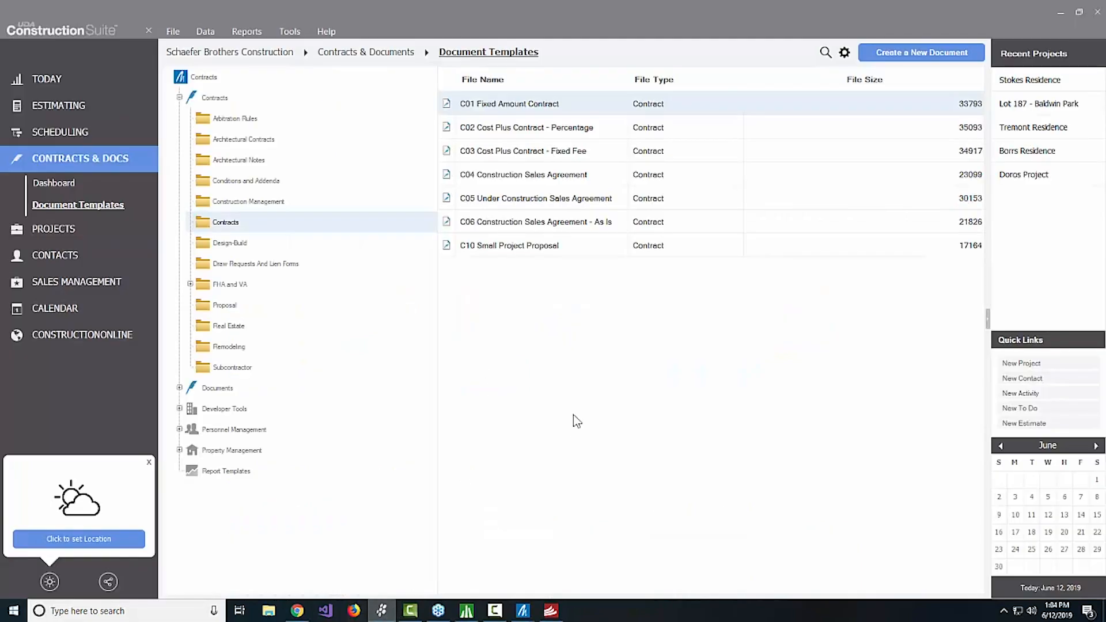
{"action": "left_click", "coordinate": [86, 106]}
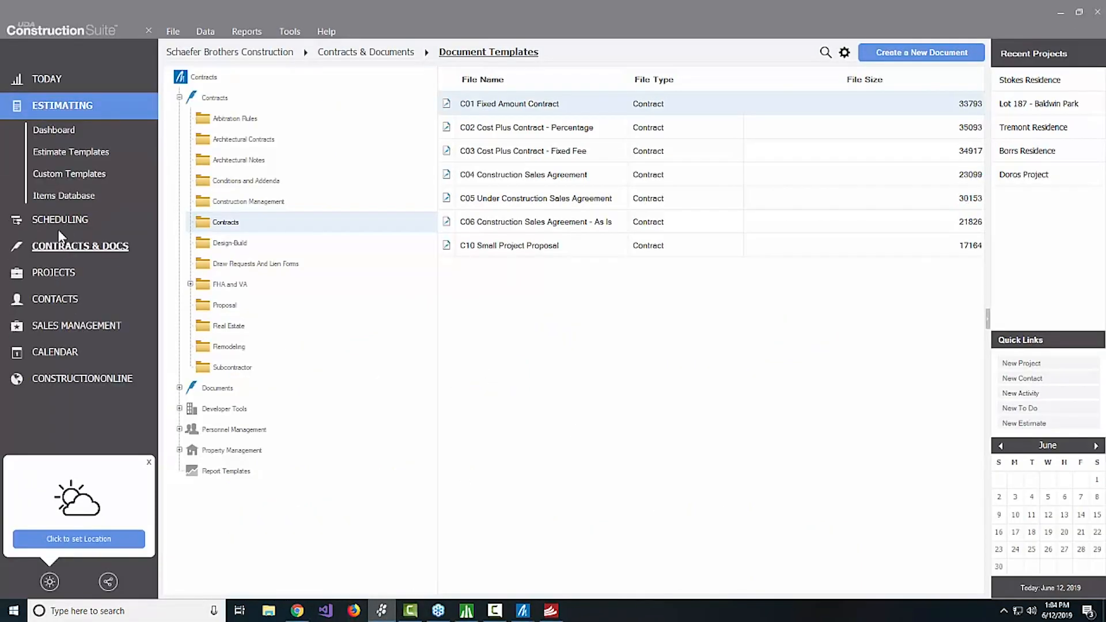
{"action": "left_click", "coordinate": [50, 155]}
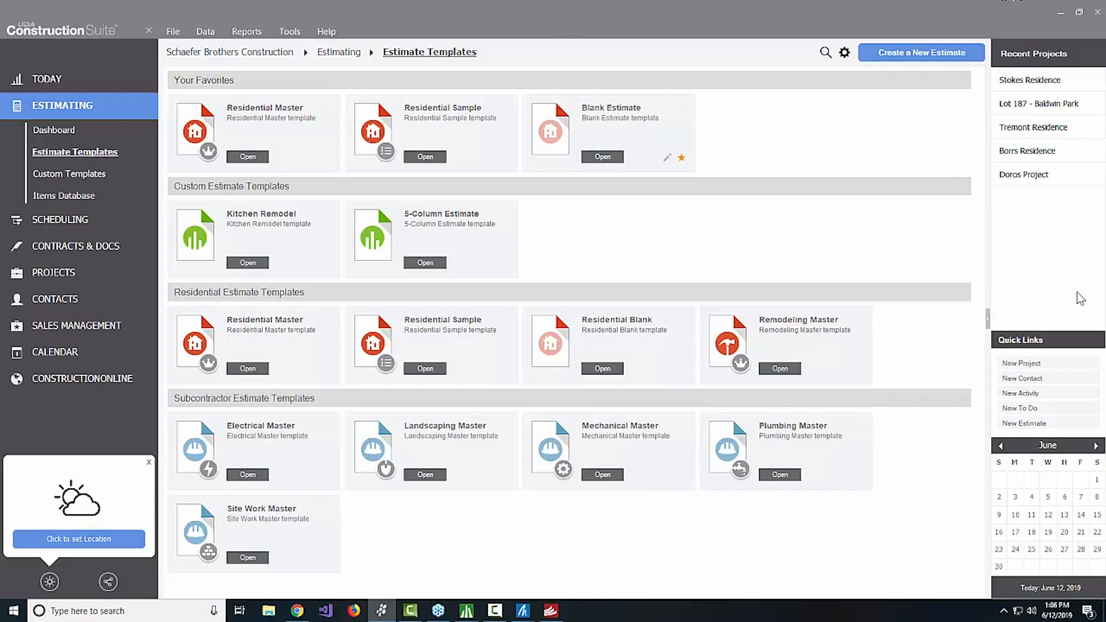
Display the available schedule templates and bring up the ConstructionSuite help and contact options.
{"action": "left_click", "coordinate": [60, 220]}
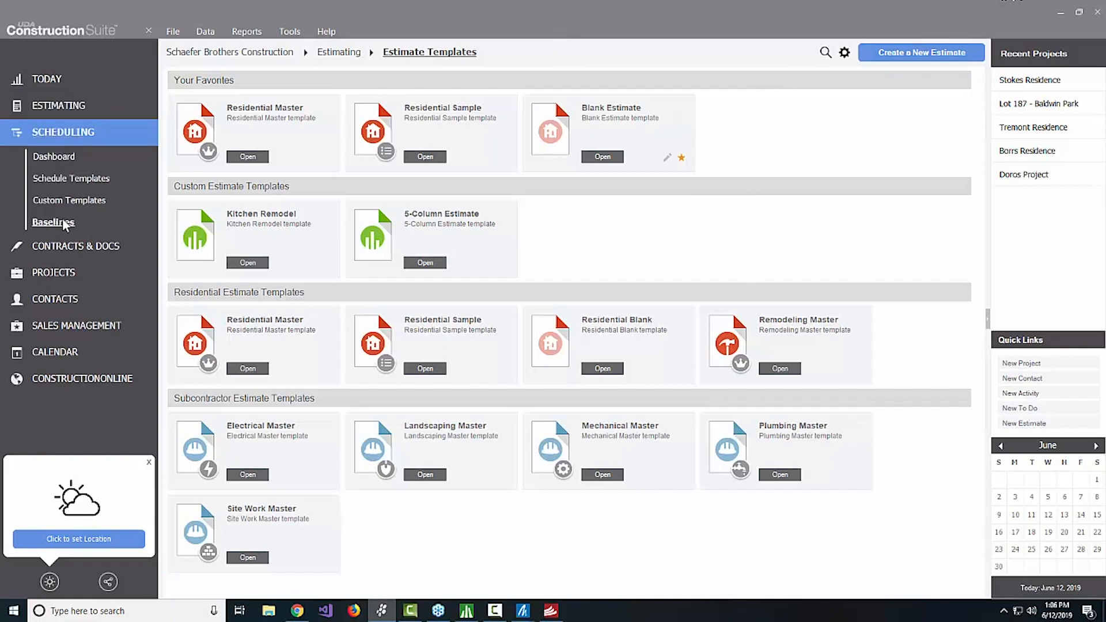
{"action": "left_click", "coordinate": [68, 187]}
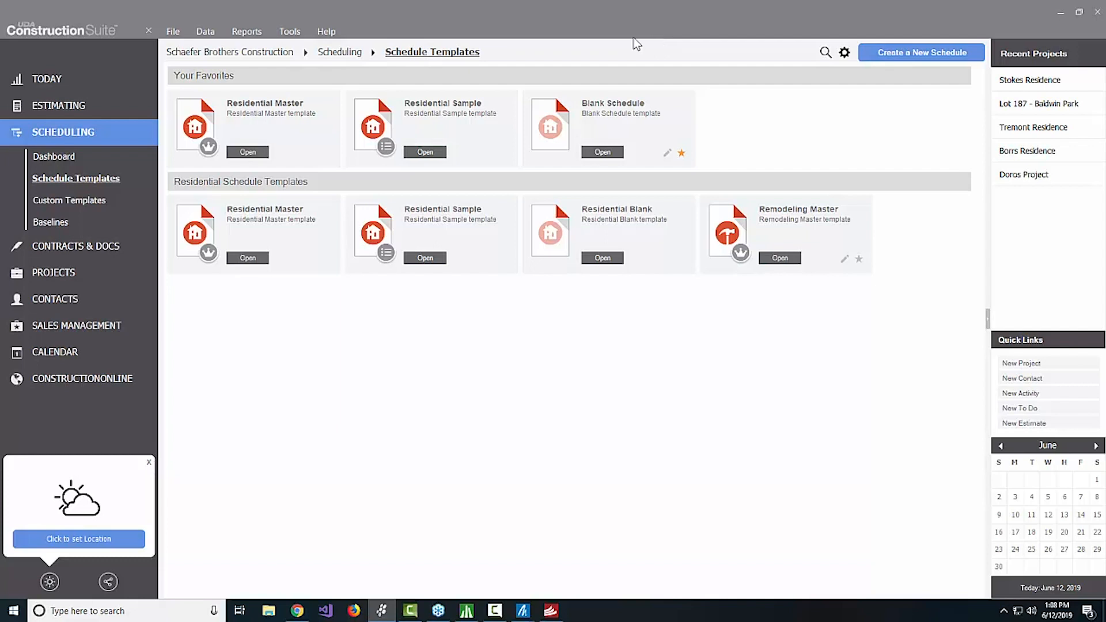
{"action": "left_click", "coordinate": [326, 32]}
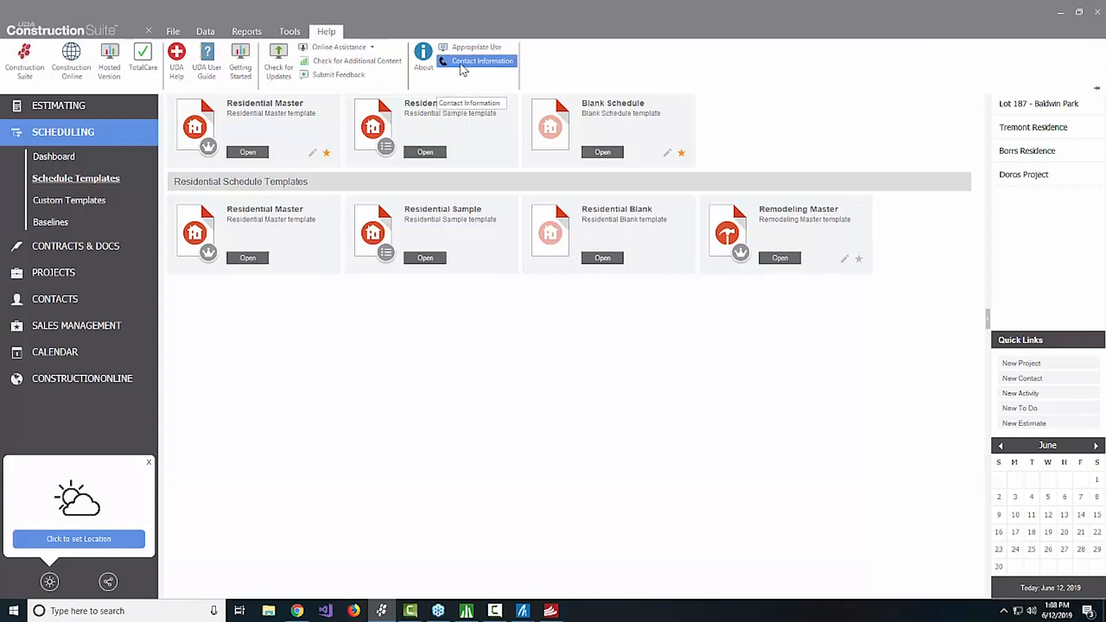